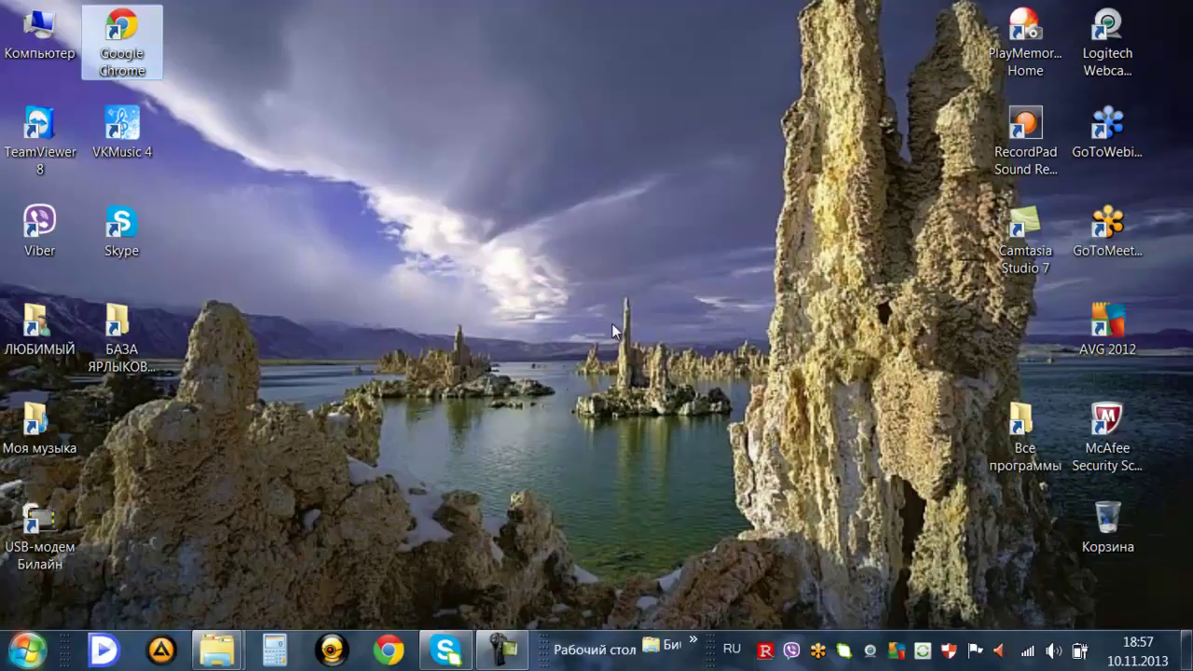
Step: Launch Google Chrome from the desktop so it opens on the Yandex home page
double_click(112, 41)
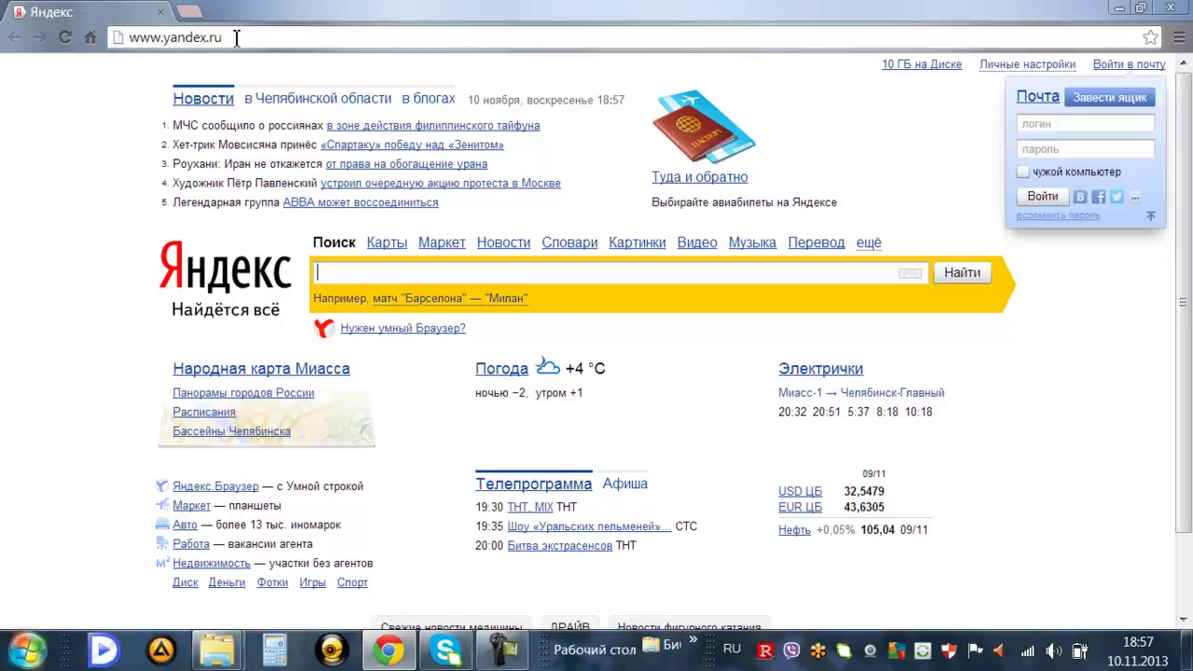
left_click_drag(236, 38, 129, 26)
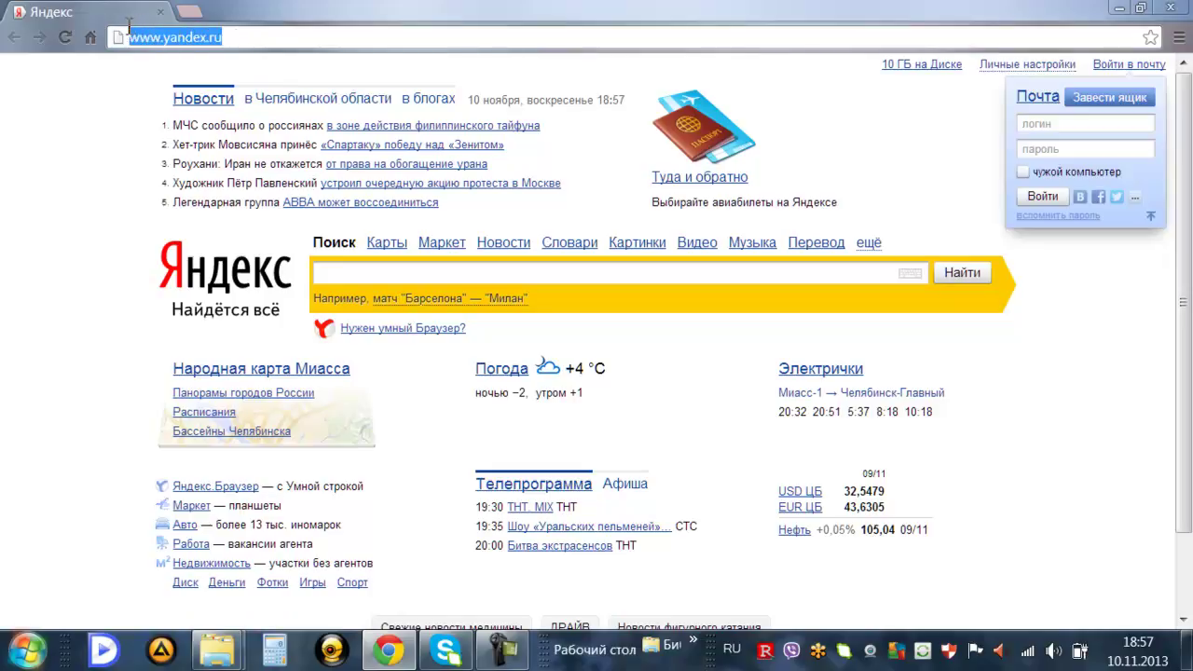
key("BackSpace")
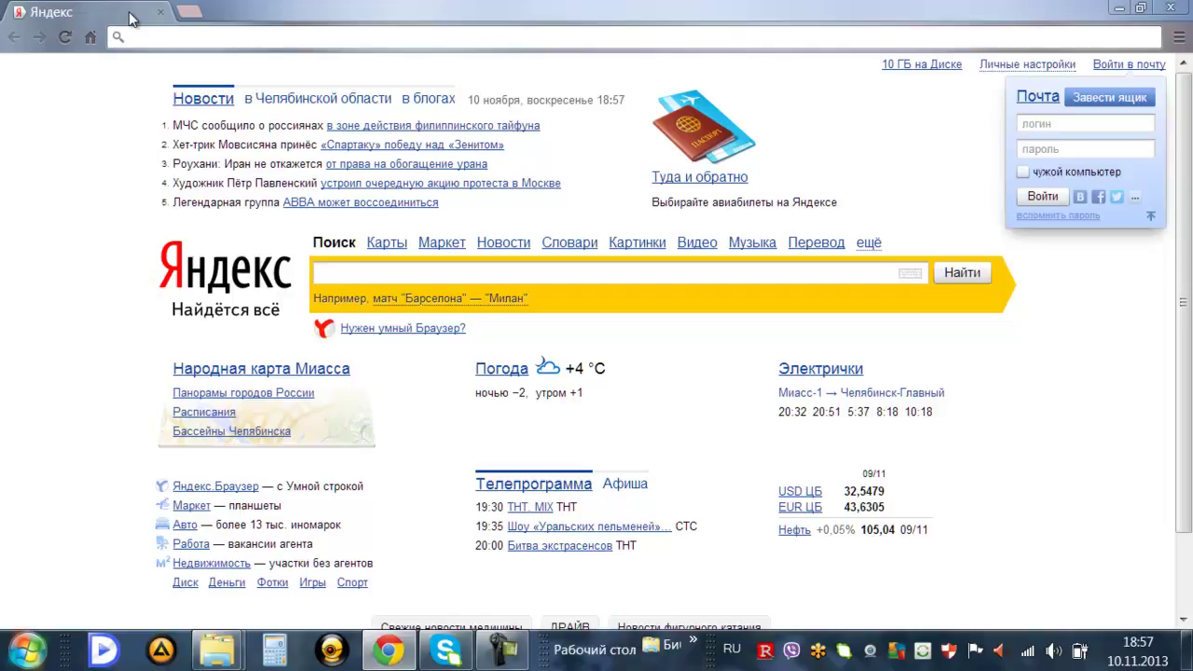
key("alt+shift")
type("www")
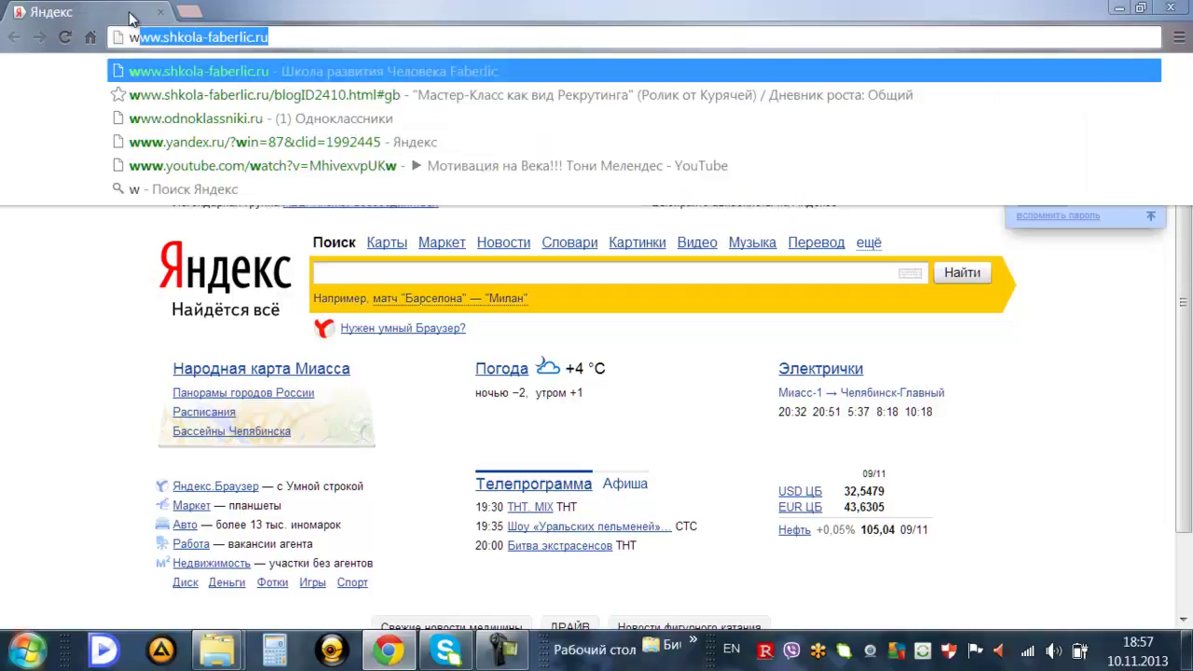
type(".faberlic")
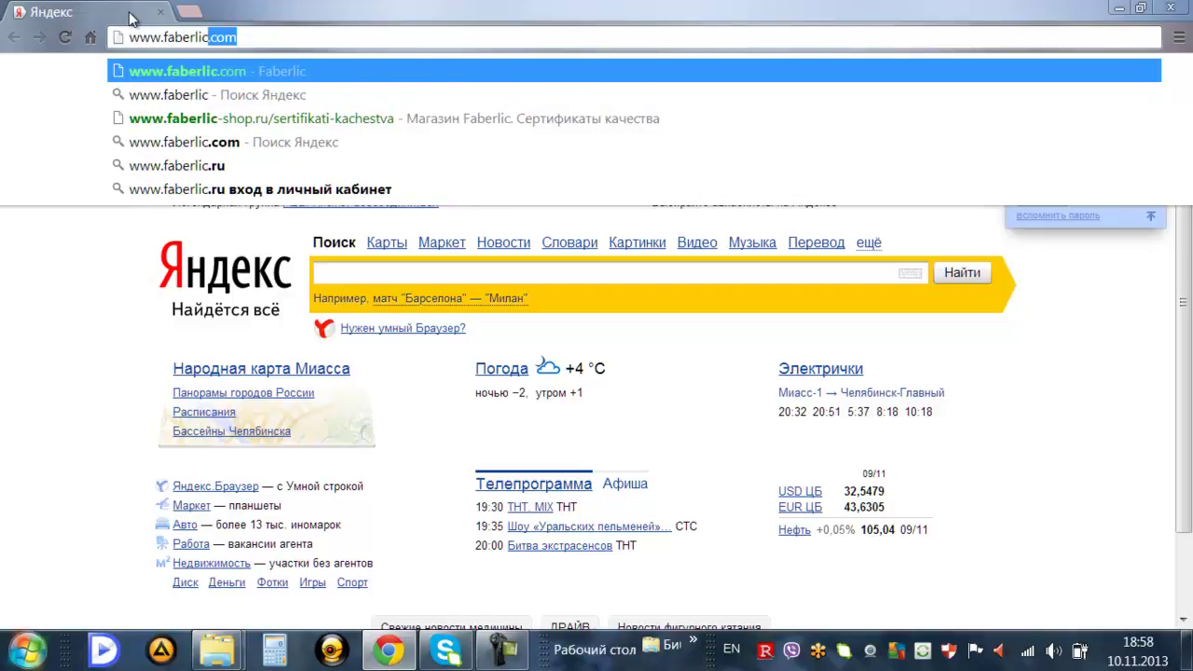
type(".")
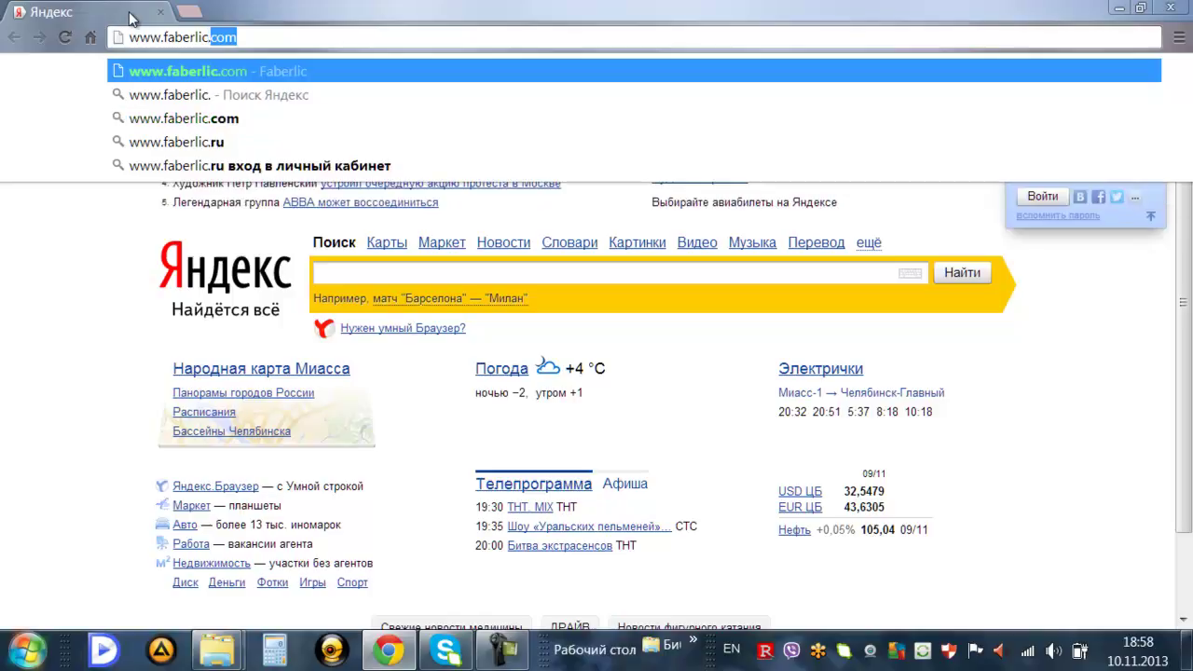
type("c")
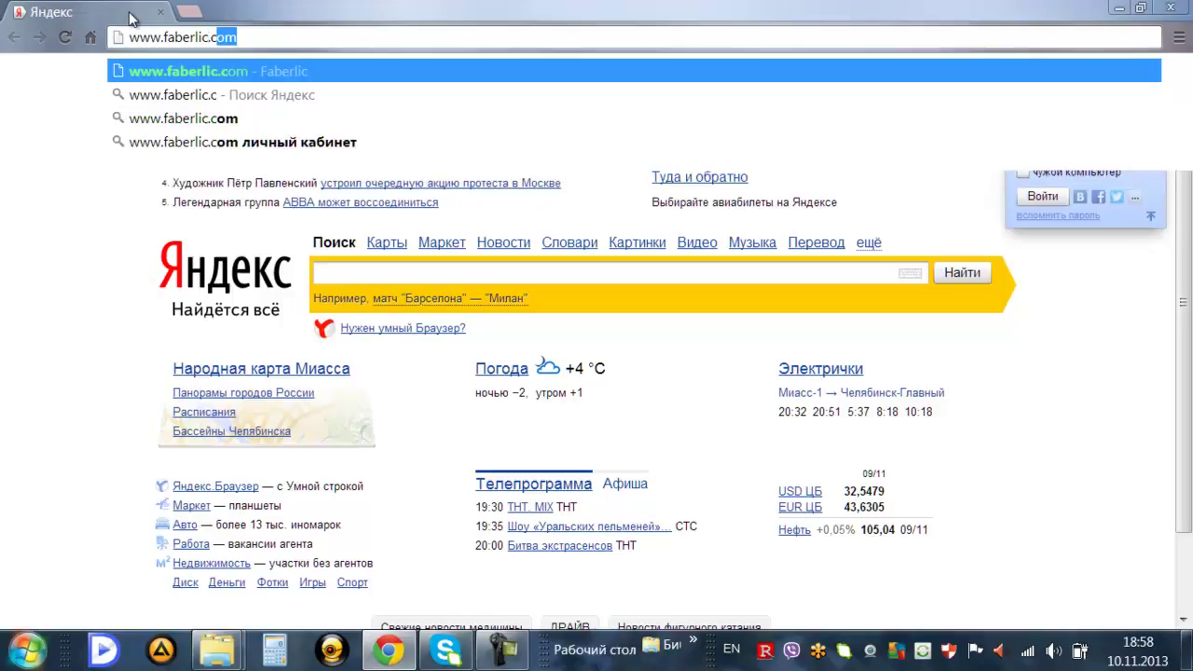
type("om")
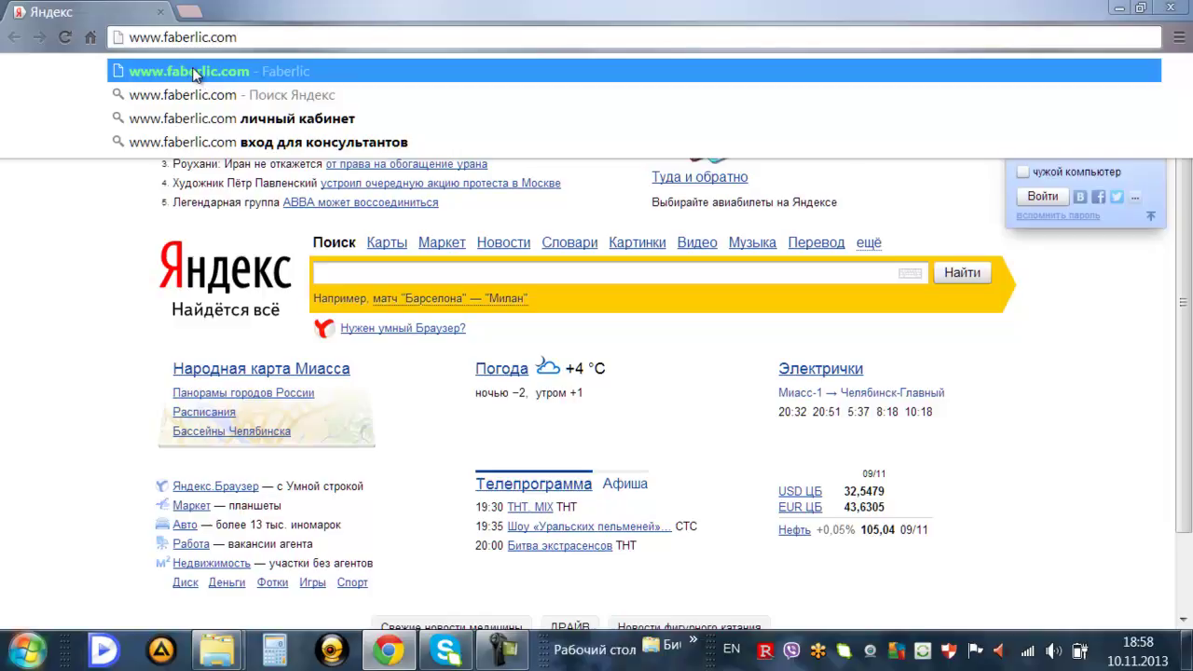
Step: Go to the faberlic.com site and open the consultant login page via Войти
left_click(194, 71)
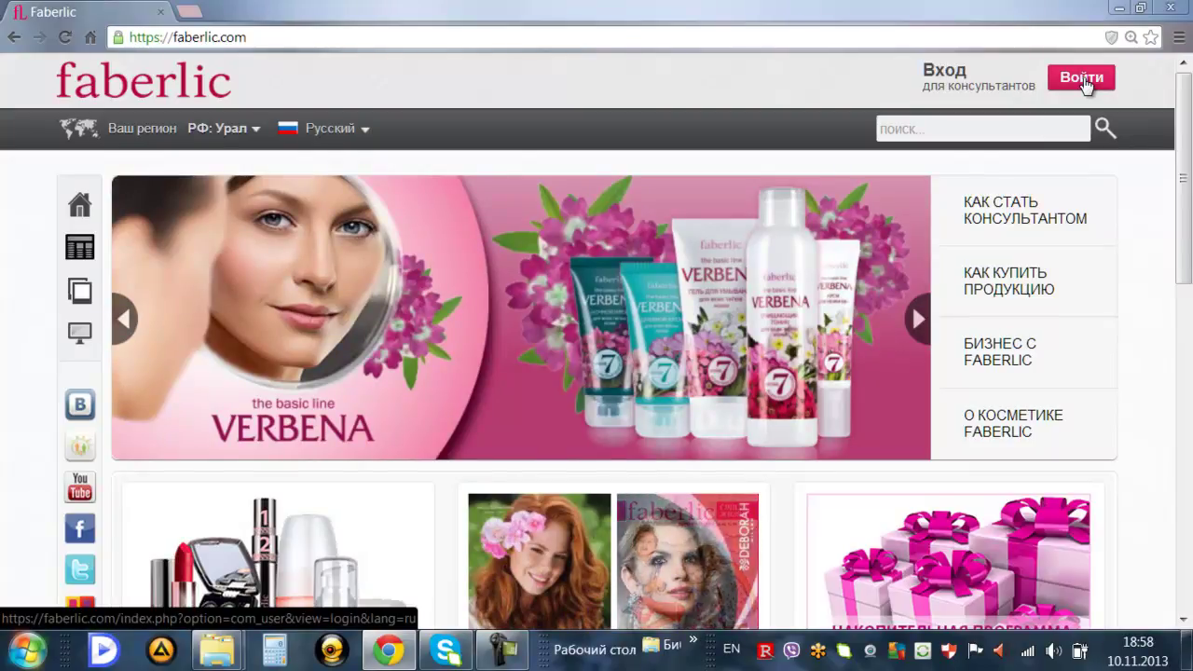
left_click(1084, 82)
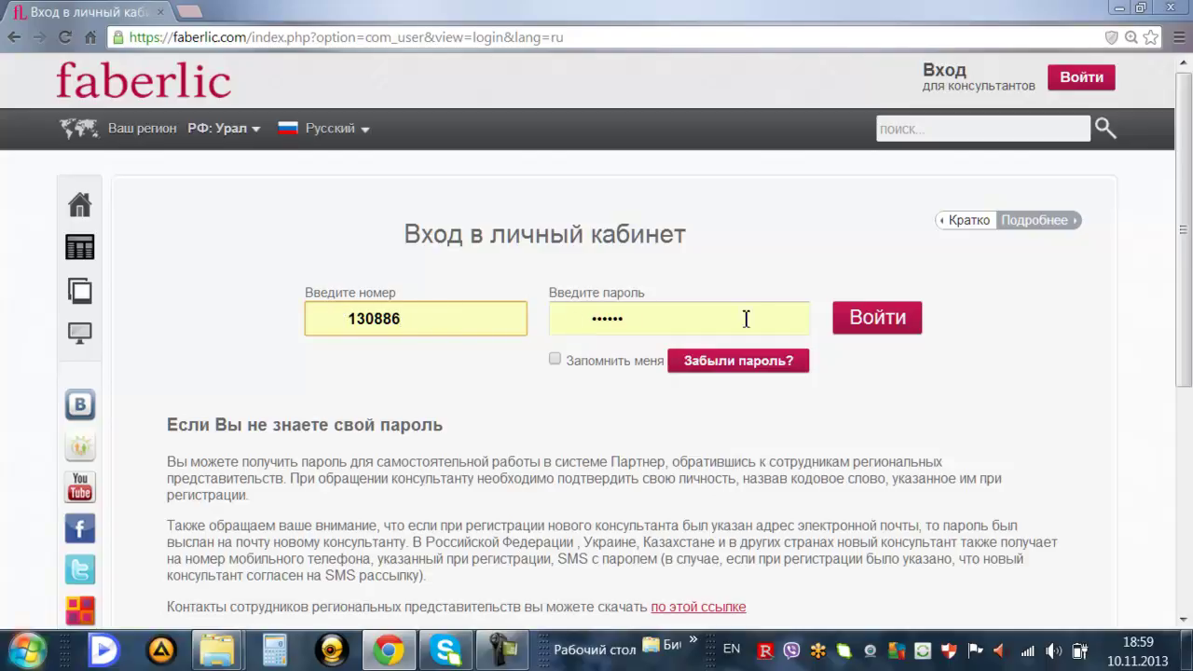
Step: Log in to the personal cabinet, keeping Русский as language and Урал as region
left_click(879, 319)
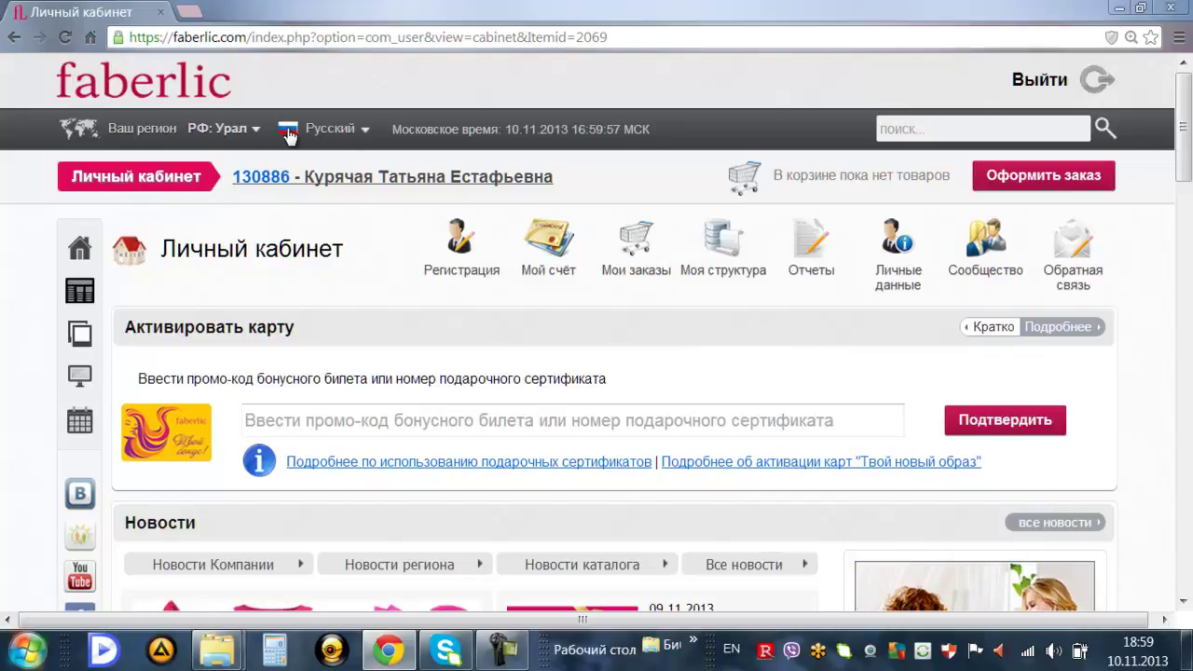
left_click(364, 132)
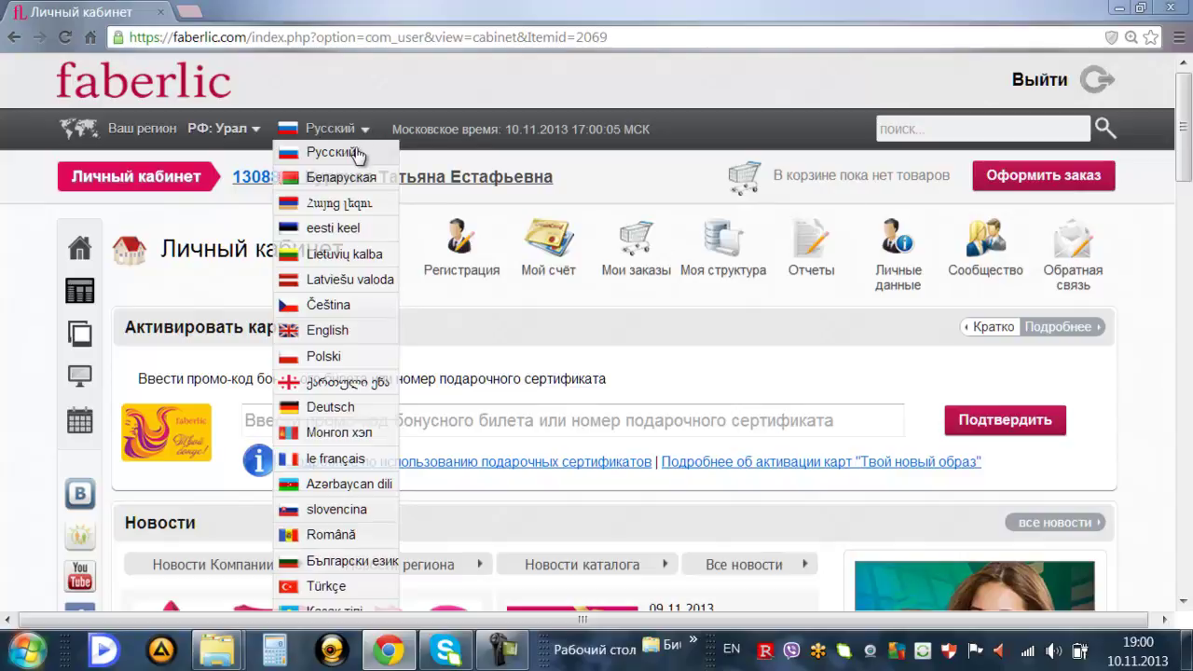
left_click(355, 152)
mouse_move(335, 196)
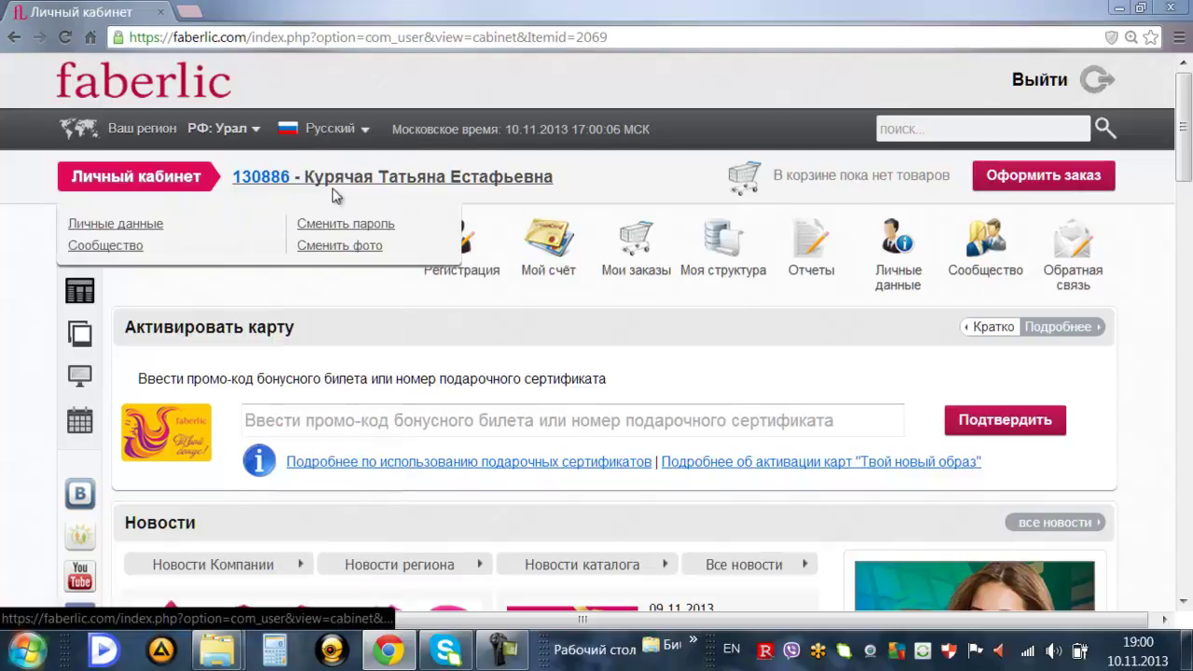
left_click(257, 133)
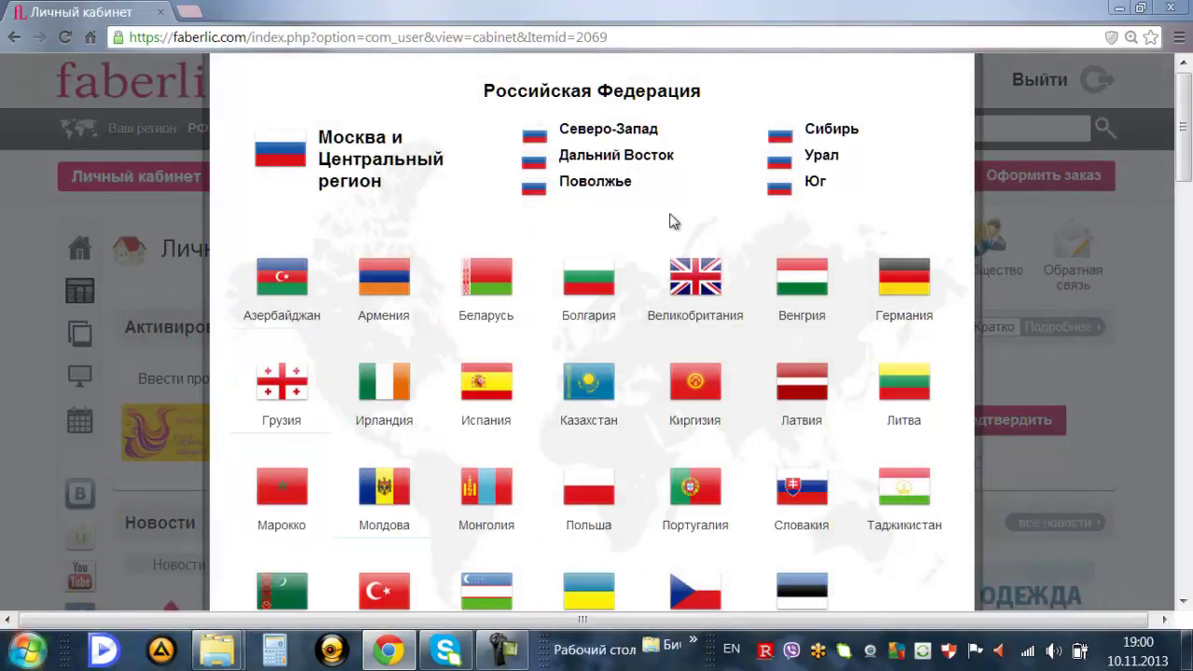
left_click(821, 158)
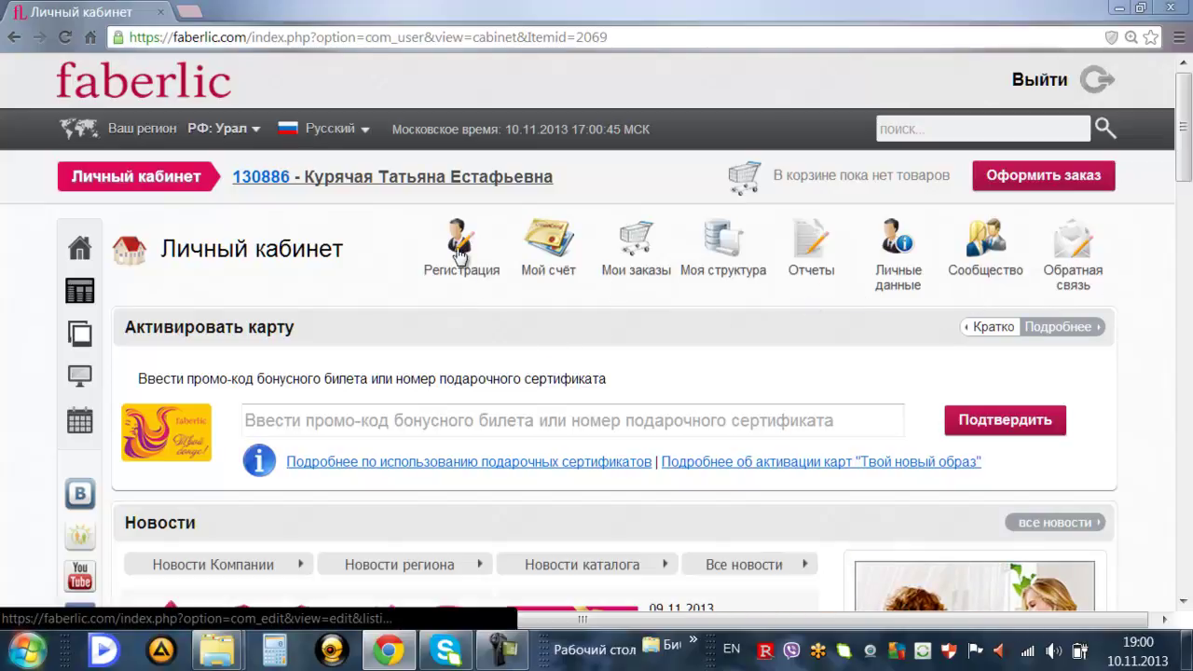
Step: Open the Регистрация form and enter the new consultant's surname in Russian
left_click(460, 255)
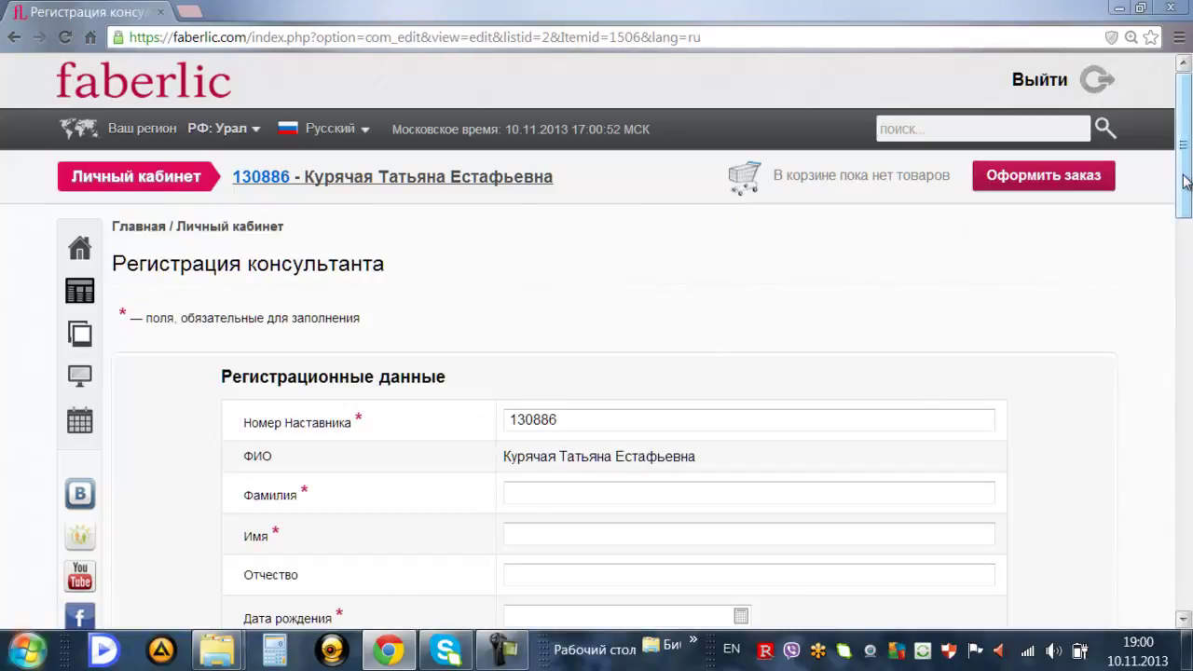
left_click_drag(1182, 183, 1182, 244)
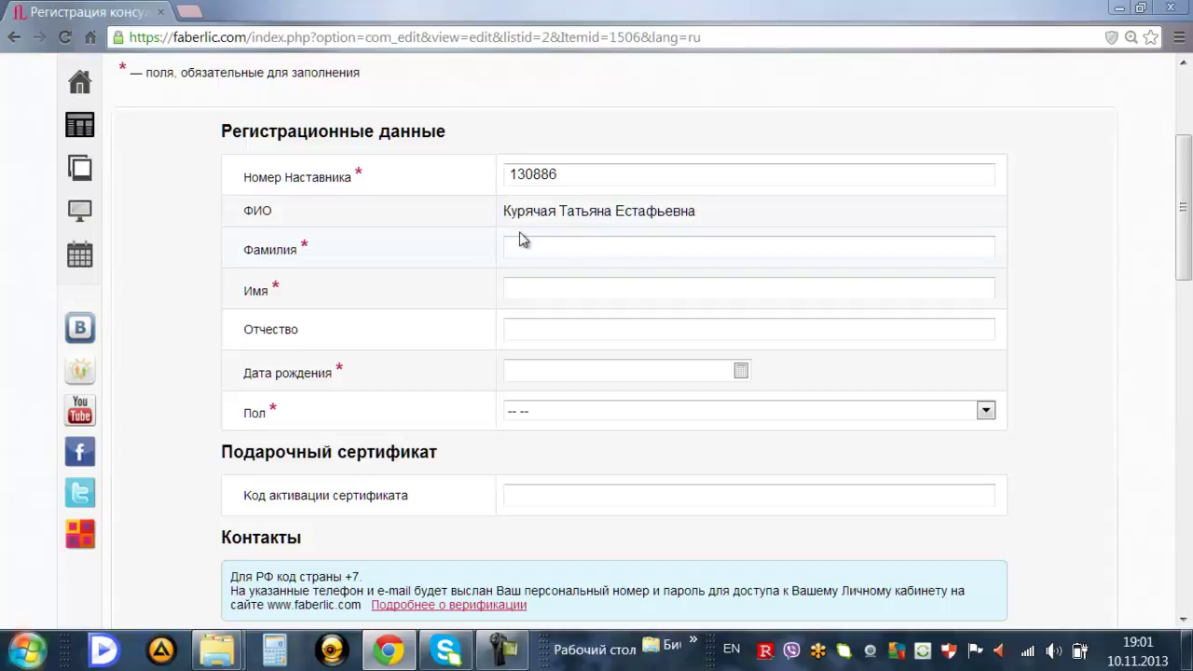
left_click(657, 253)
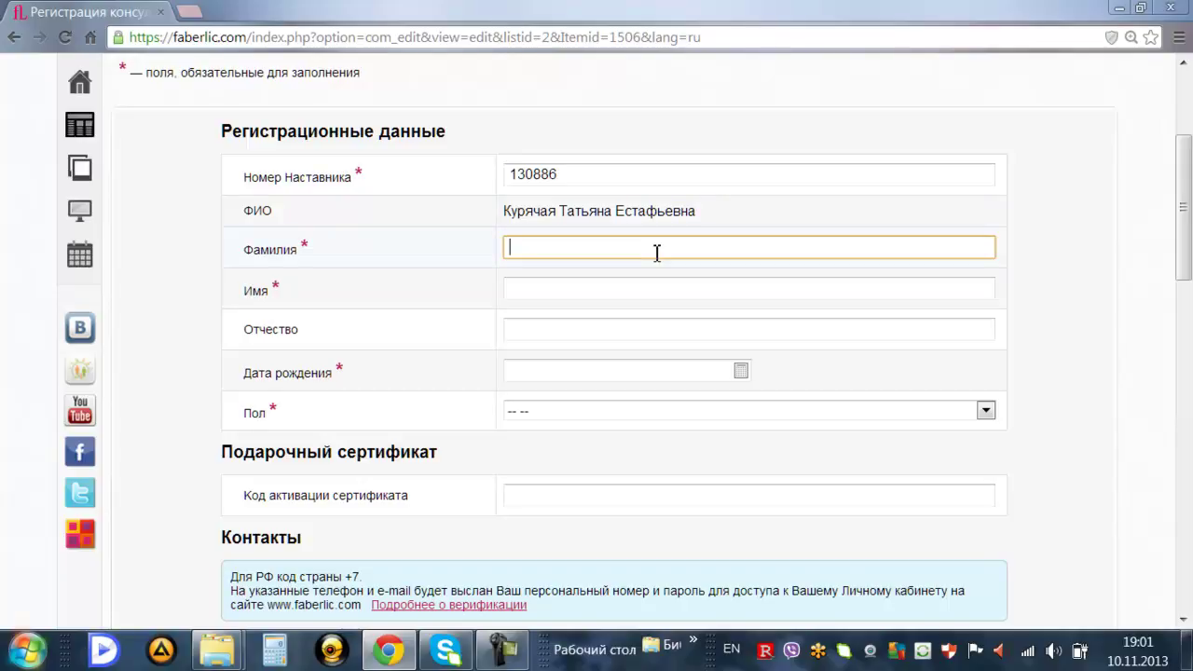
type("R")
key("BackSpace")
key("alt+shift")
key("Tab")
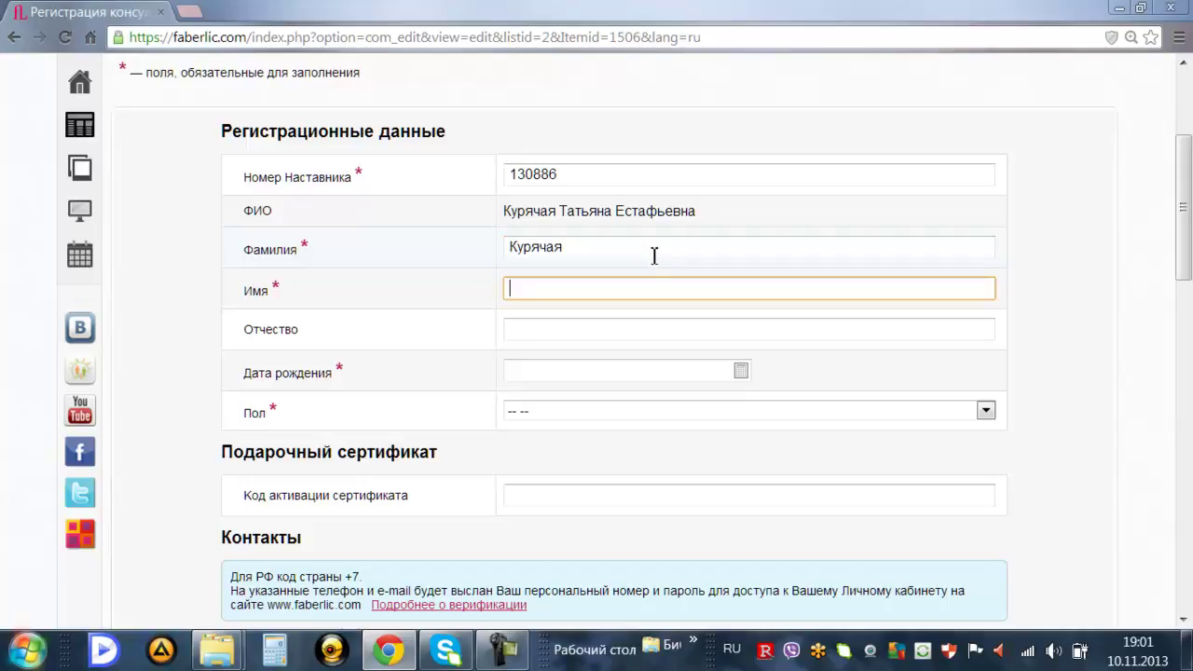
Step: Enter the consultant's first name and patronymic in the Имя and Отчество fields
left_click(604, 287)
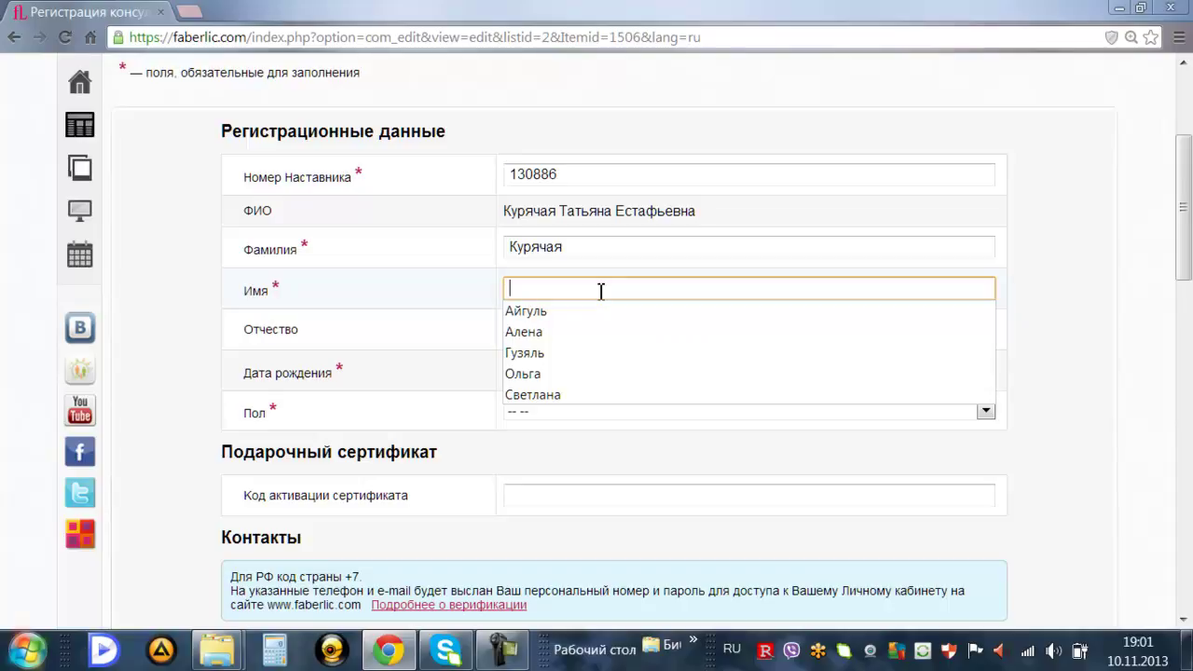
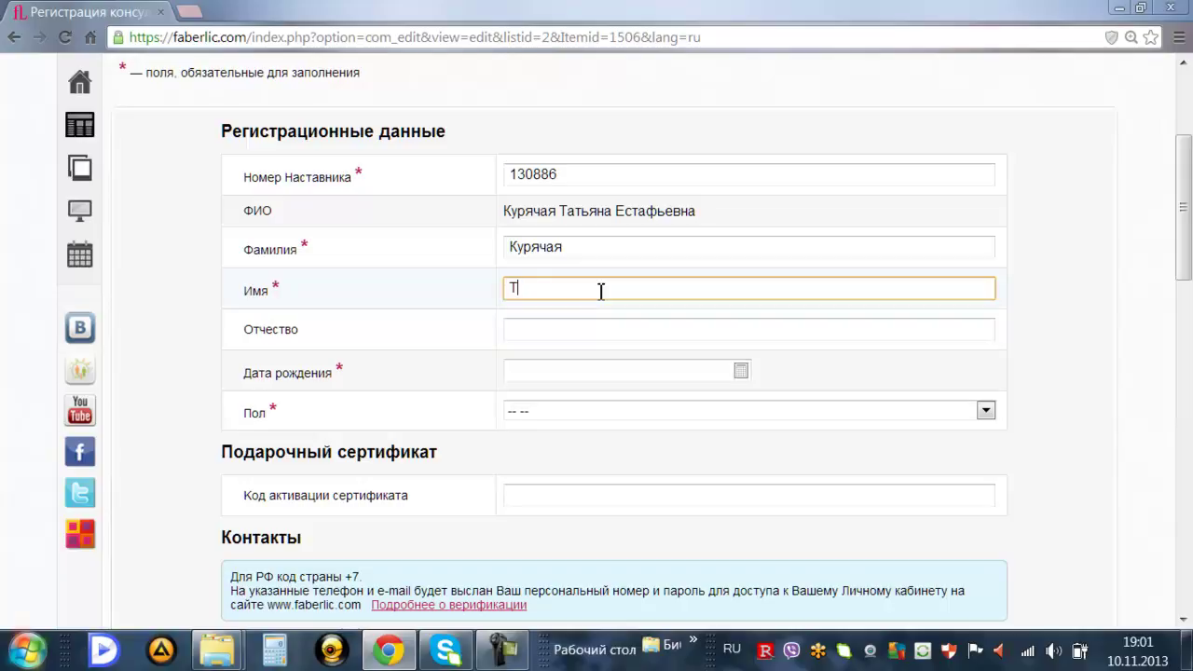
key("Tab")
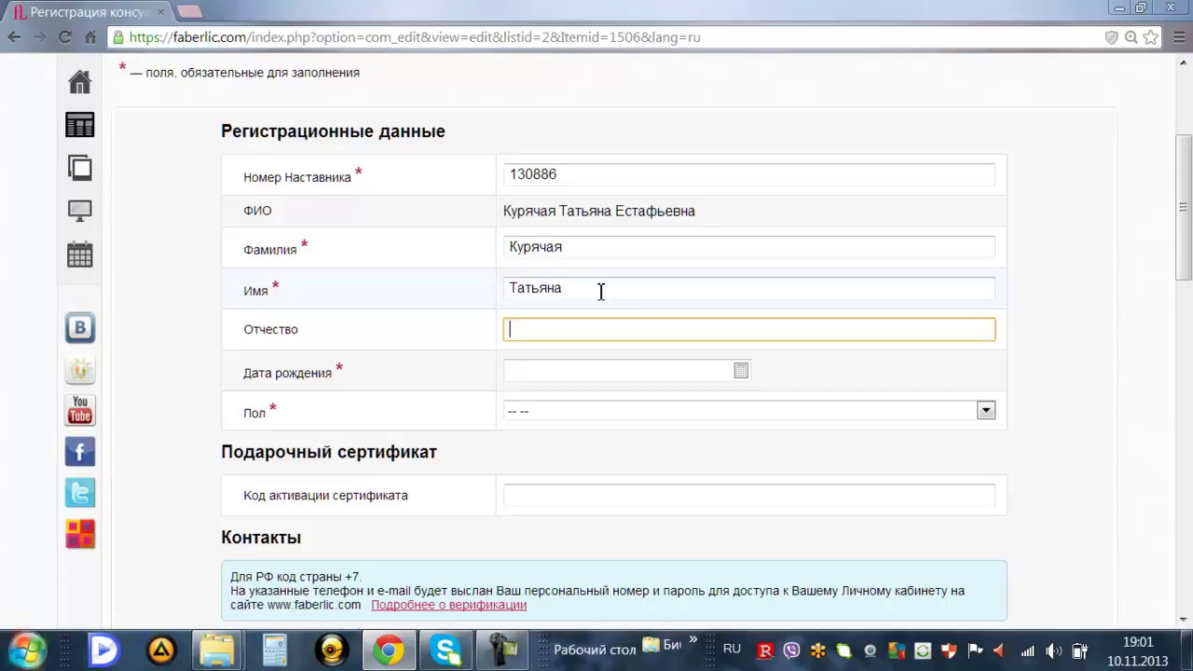
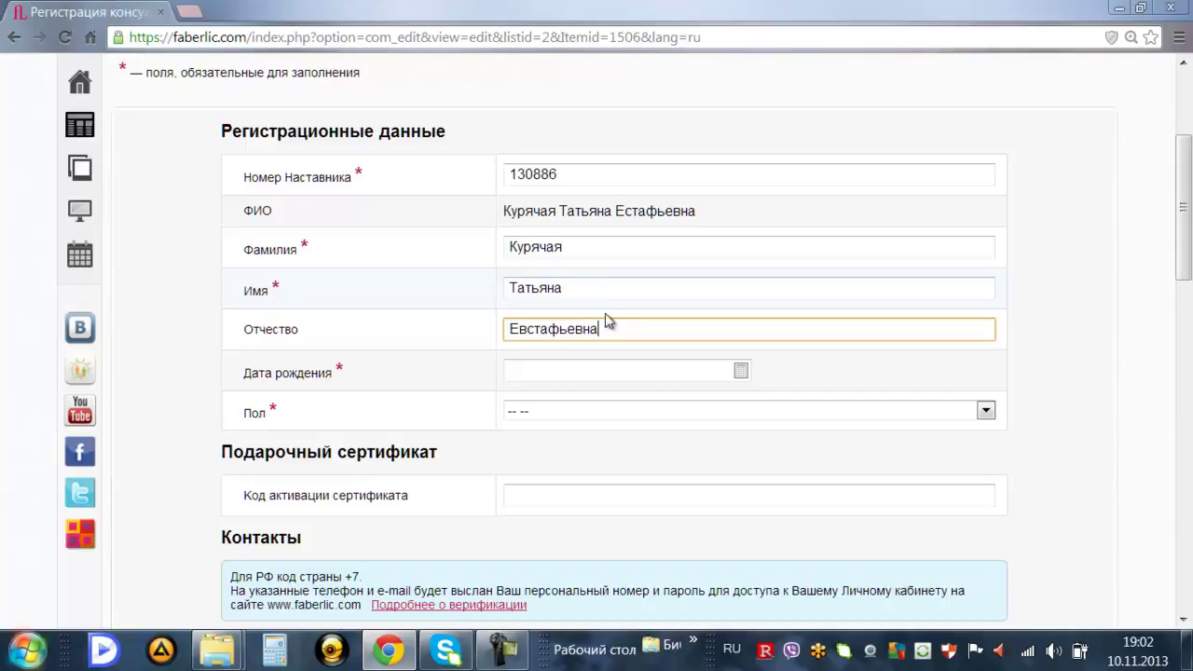
left_click(565, 373)
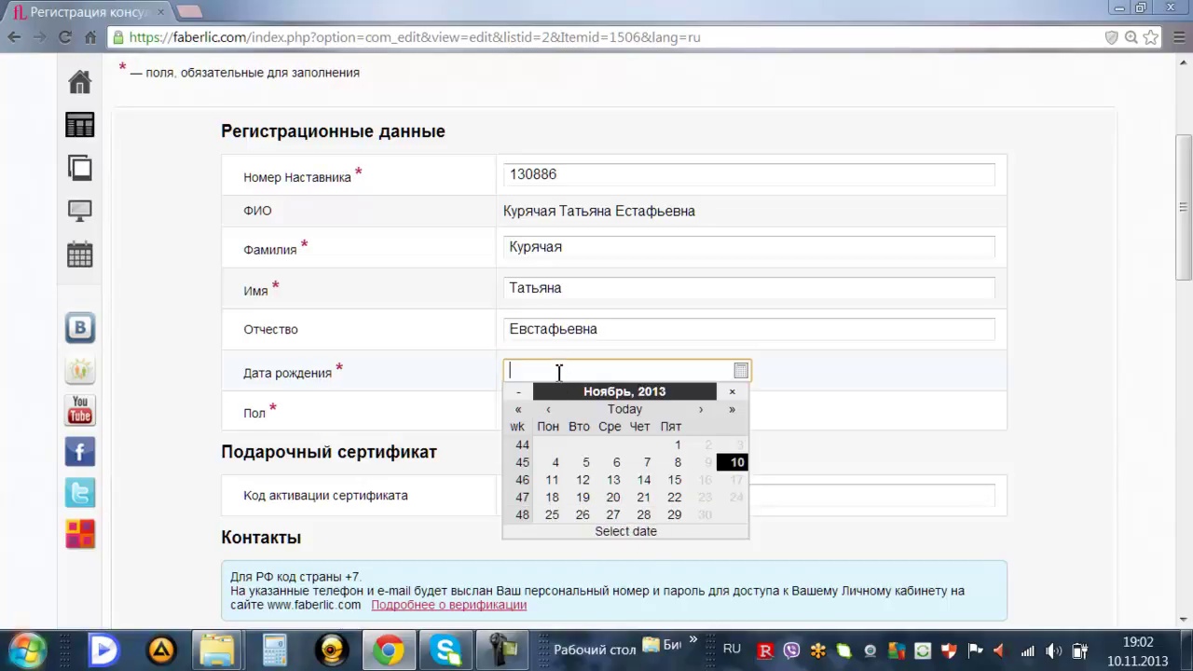
left_click(558, 373)
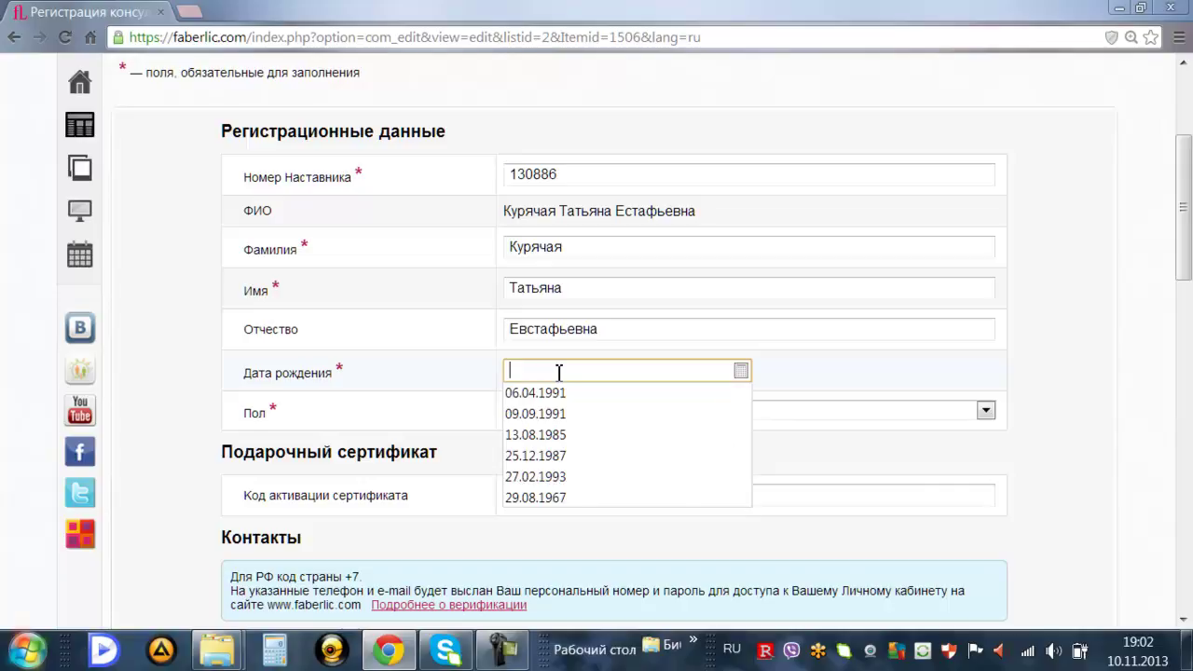
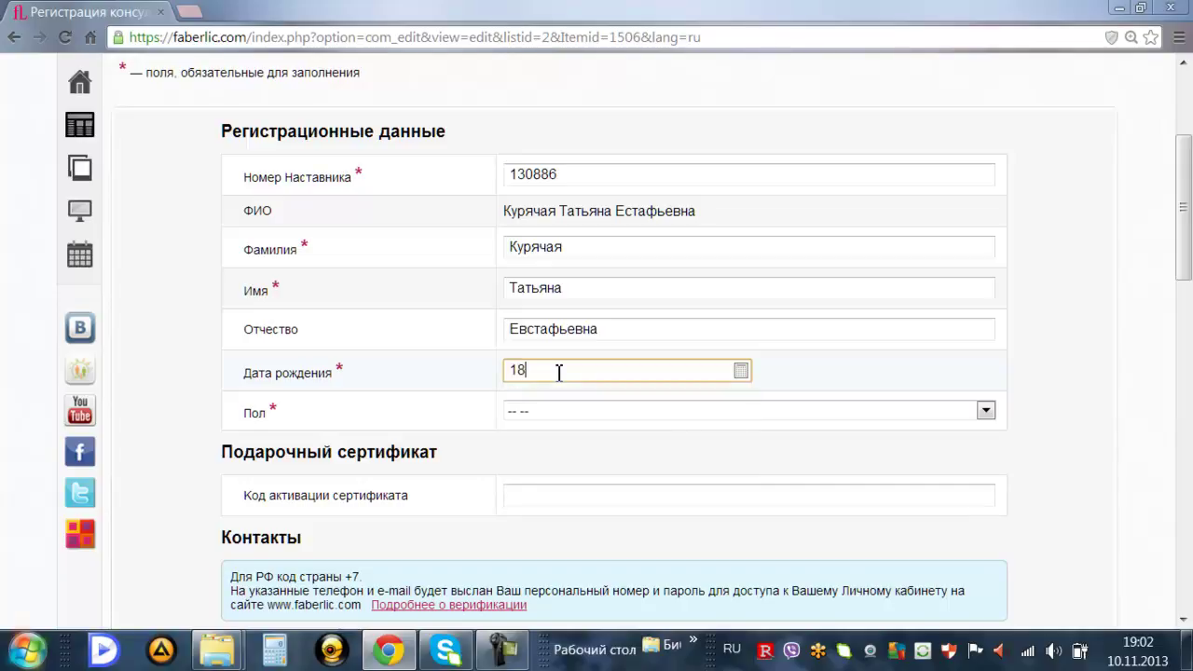
key("Tab")
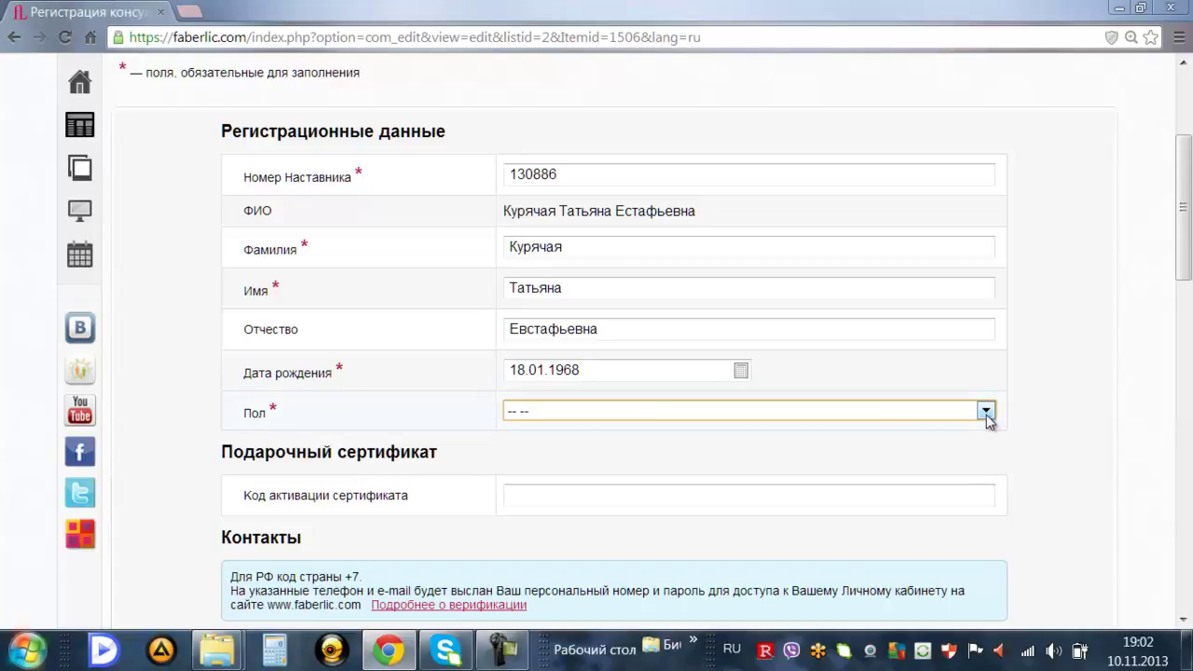
Step: Choose Женский in the Пол dropdown, moving down to the certificate code field
left_click(986, 413)
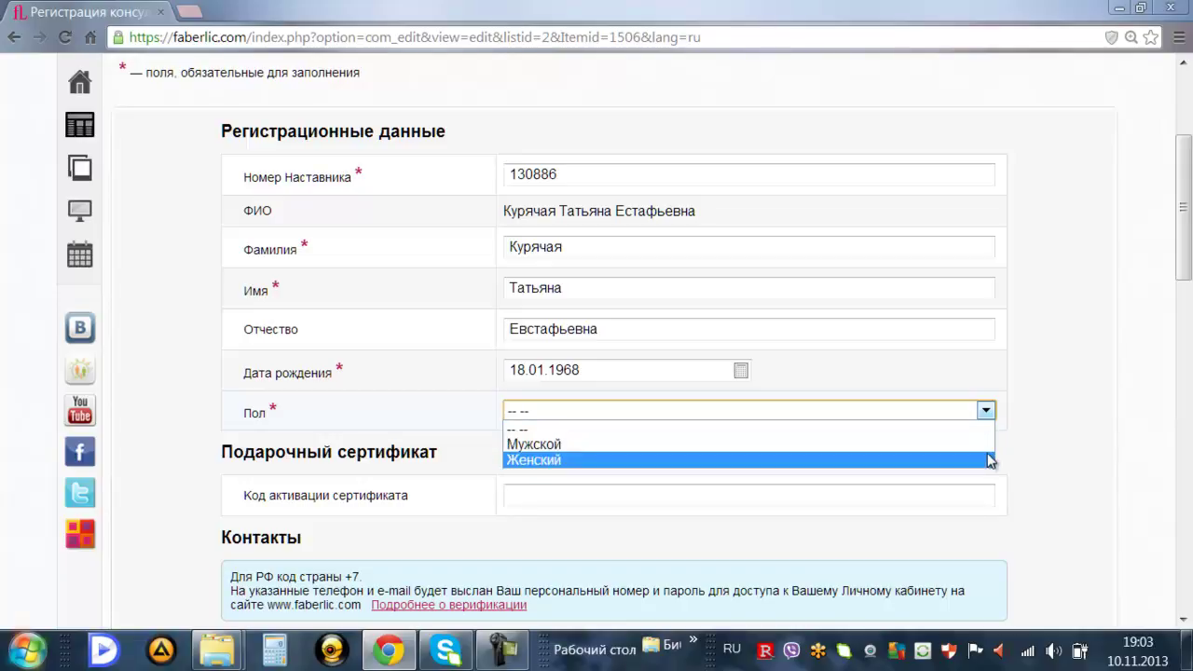
left_click(989, 461)
scroll(987, 454, "up", 1)
scroll(987, 454, "down", 1)
scroll(984, 455, "down", 2)
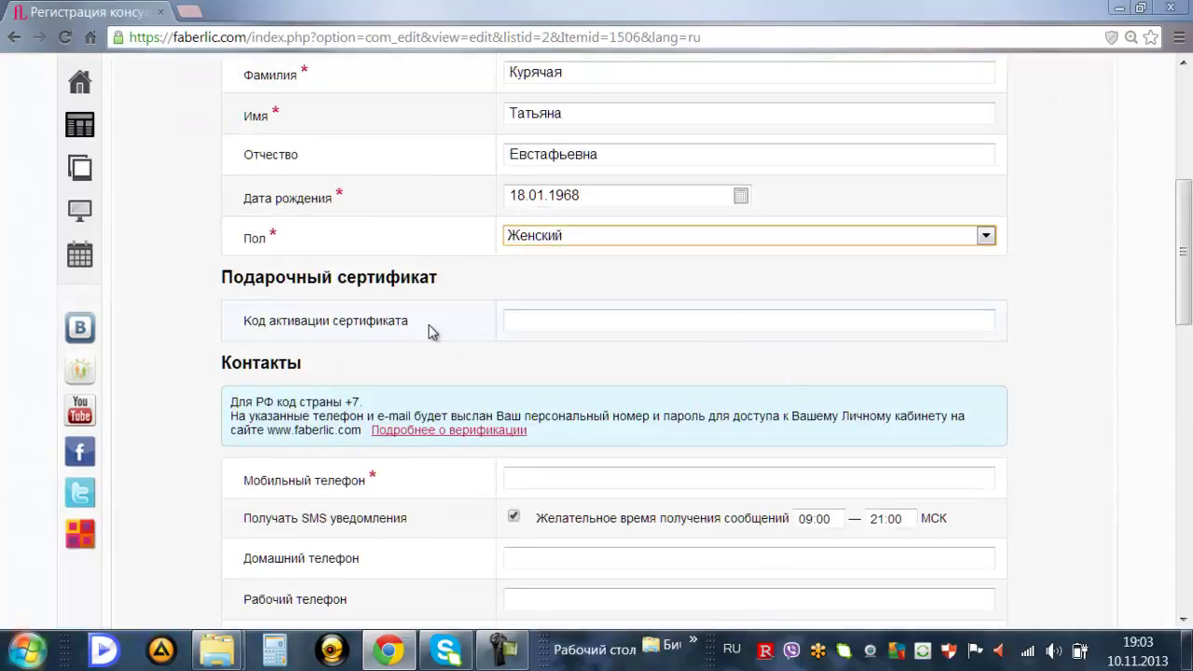
left_click(527, 322)
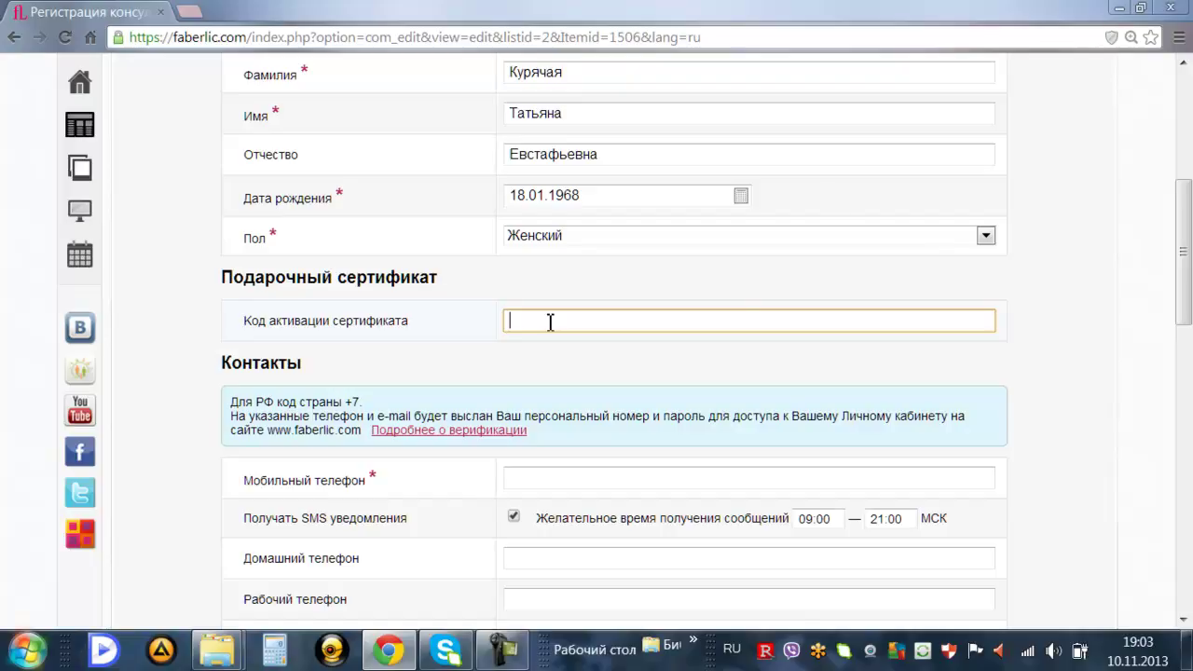
scroll(549, 321, "down", 1)
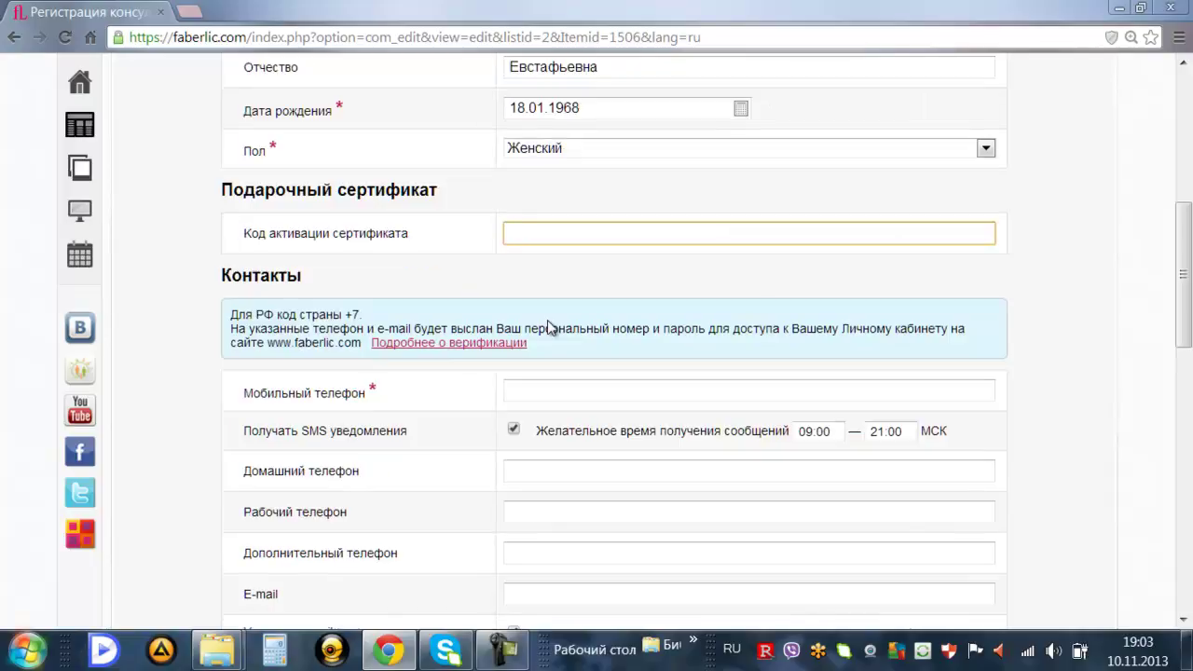
Step: Pick Россия +7 from the mobile phone country code list
left_click(539, 390)
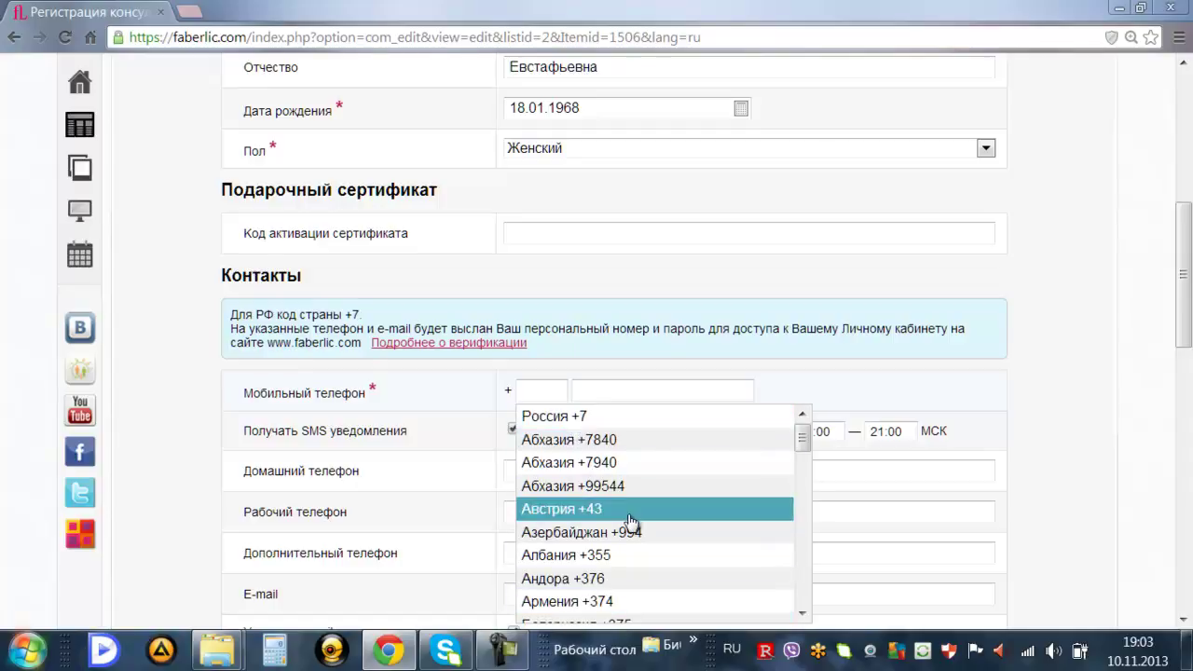
scroll(630, 520, "down", 2)
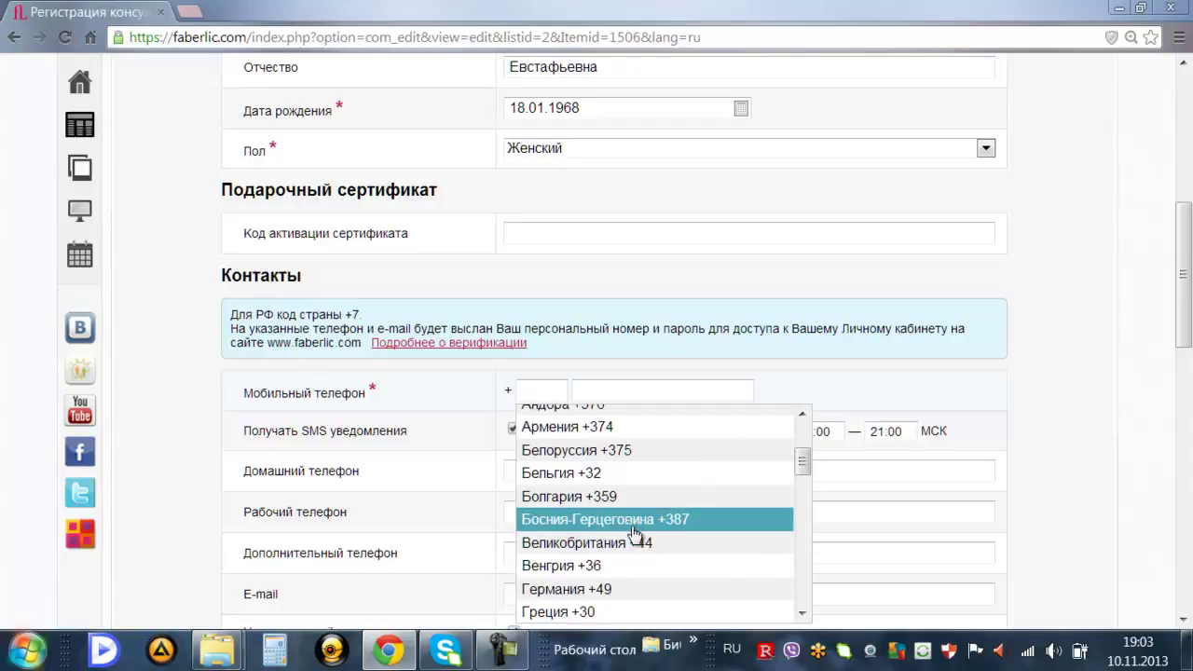
scroll(636, 530, "down", 1)
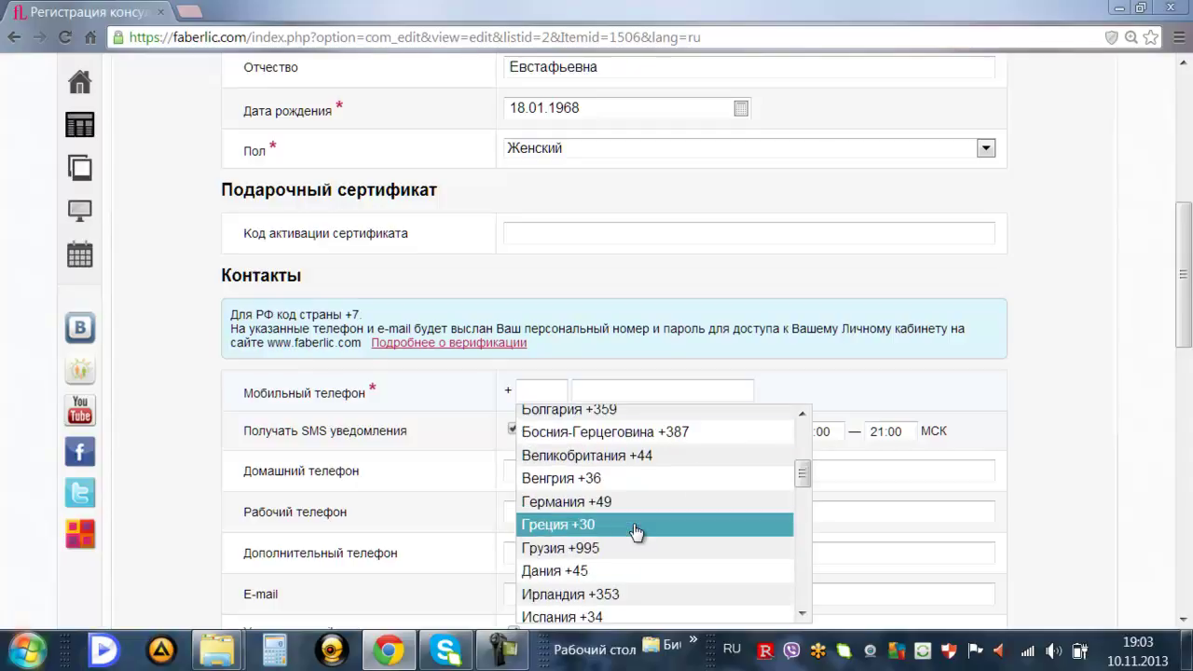
scroll(634, 532, "down", 2)
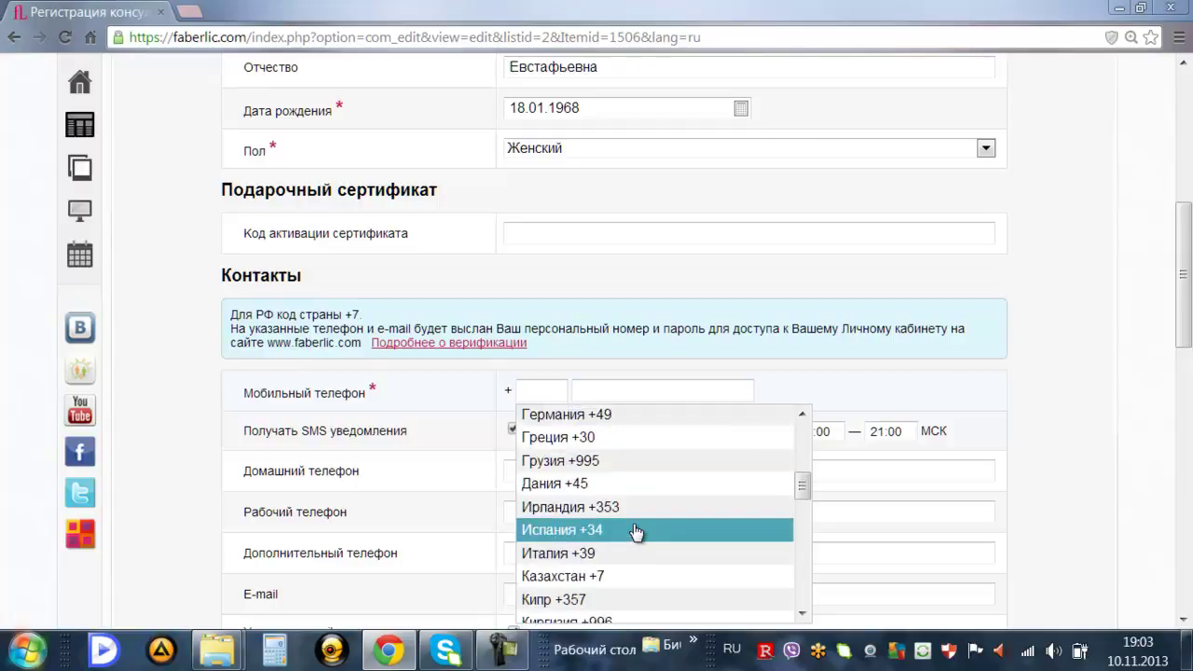
scroll(636, 533, "up", 2)
scroll(636, 533, "down", 4)
scroll(635, 535, "down", 3)
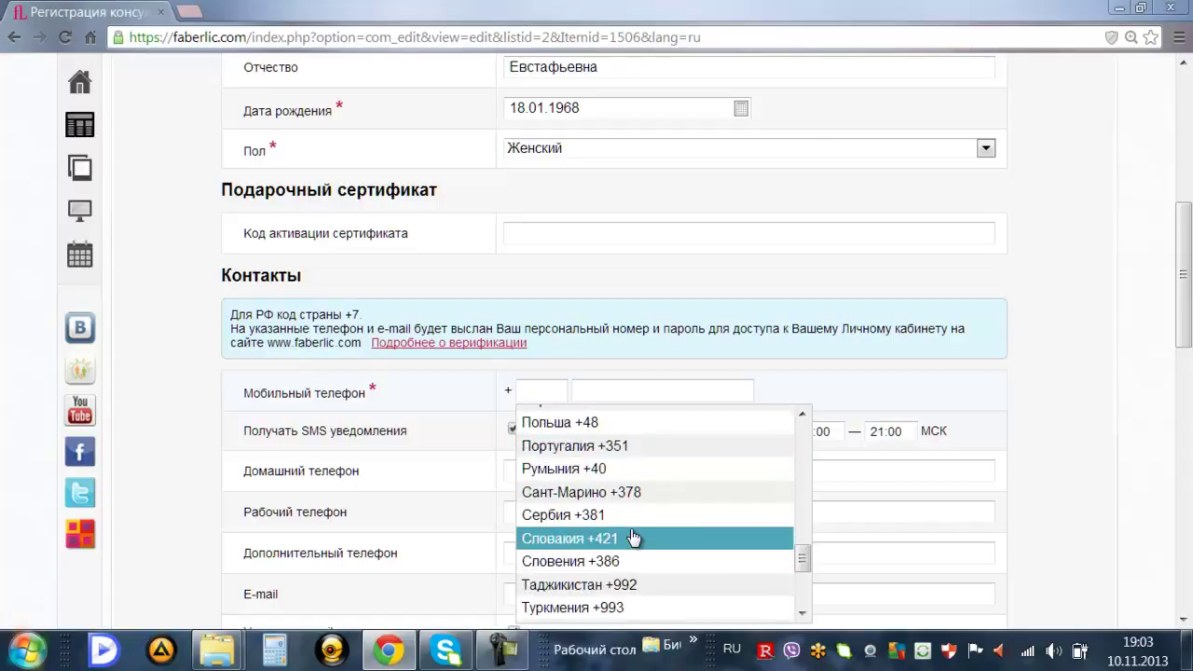
scroll(635, 538, "down", 3)
scroll(632, 538, "up", 3)
scroll(633, 538, "down", 2)
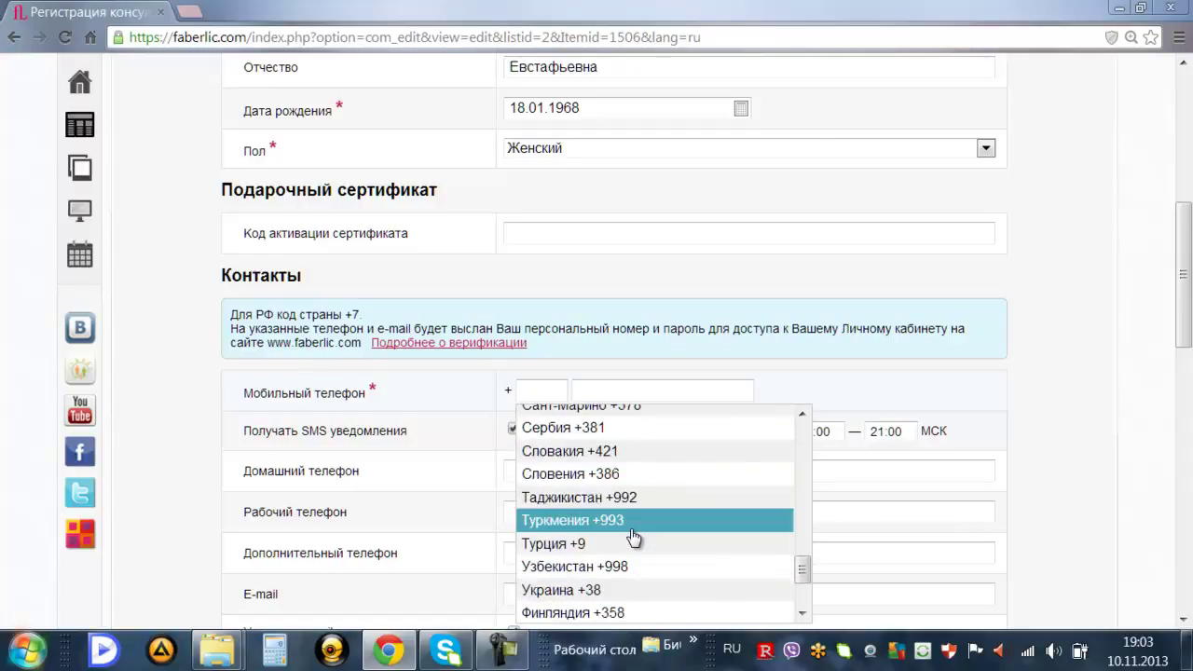
scroll(633, 538, "down", 5)
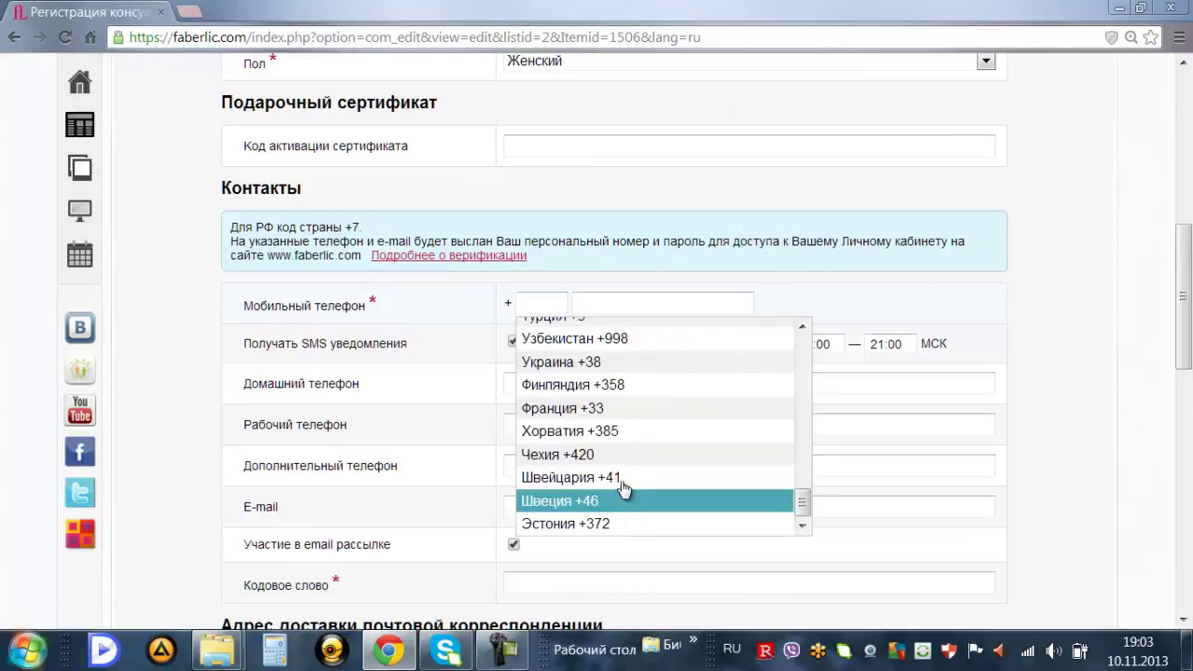
scroll(612, 429, "up", 10)
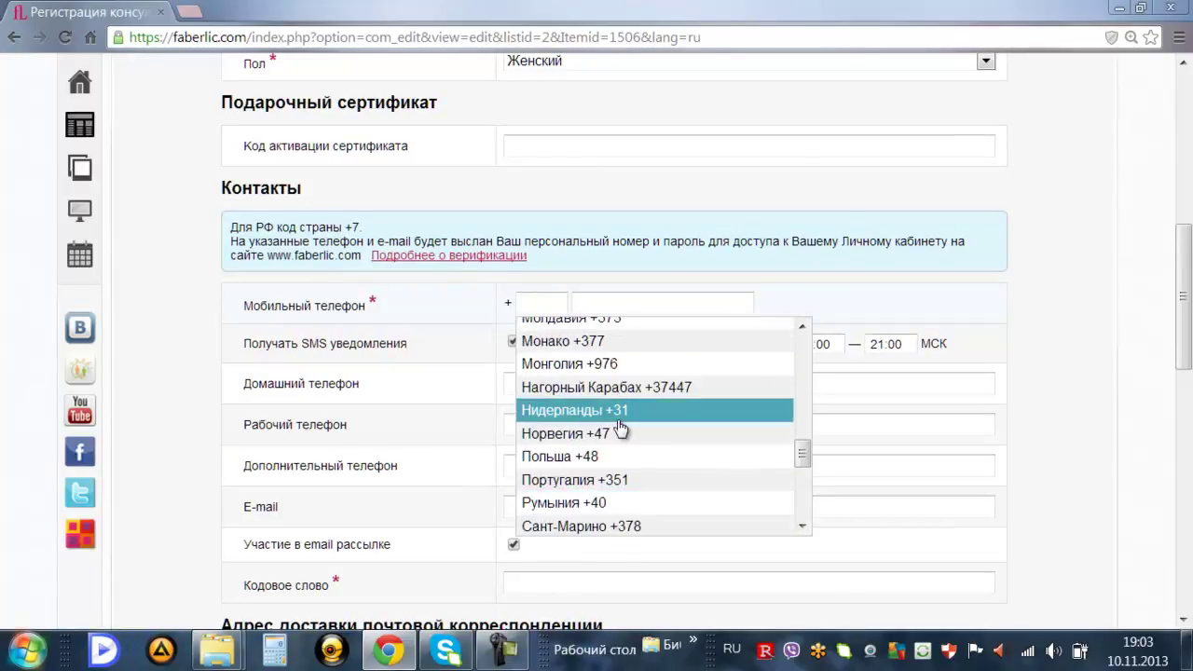
scroll(620, 427, "up", 5)
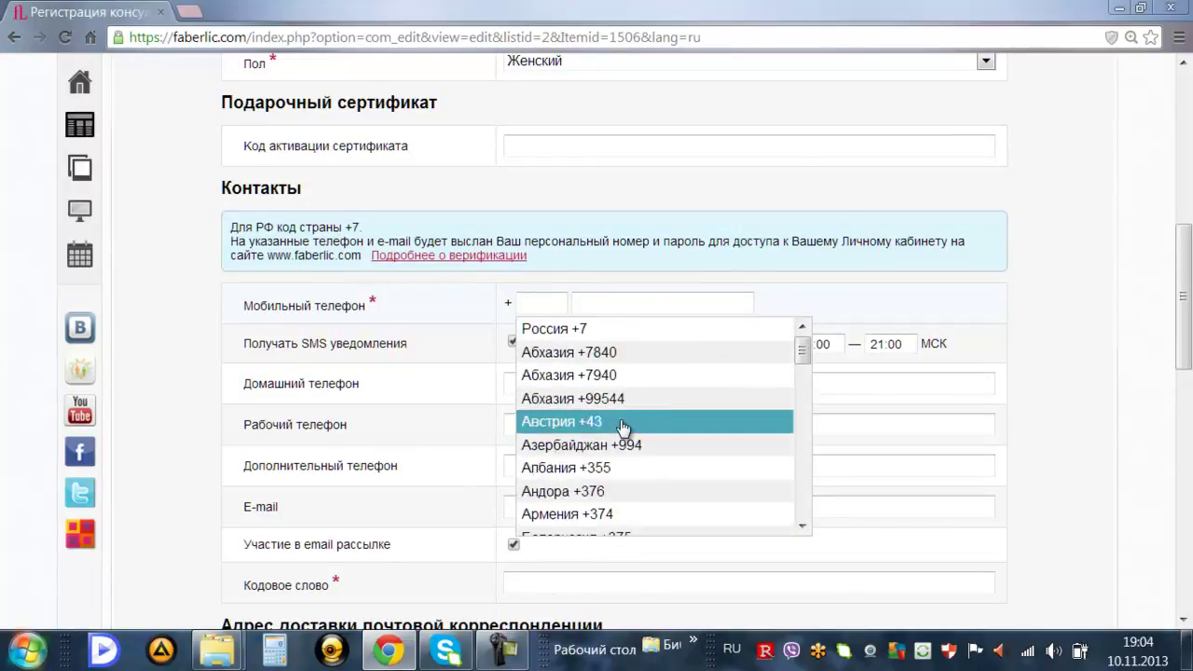
scroll(615, 431, "up", 1)
left_click(615, 418)
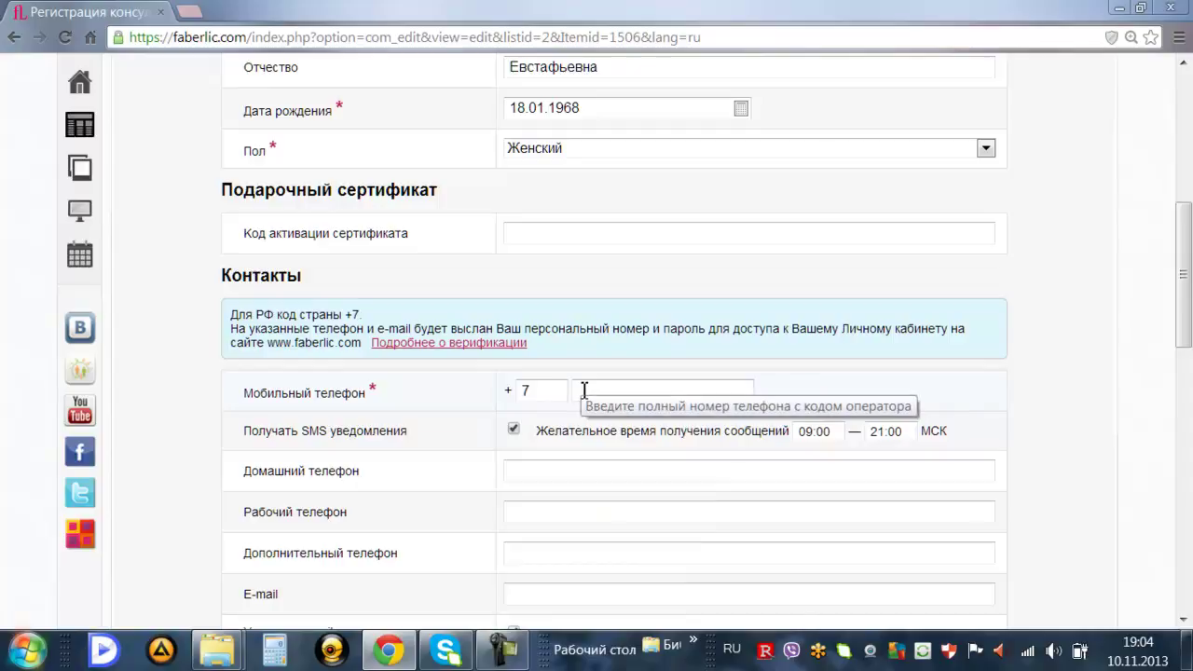
Step: Enter the consultant's mobile number after the +7 code, keeping code 7
left_click(583, 389)
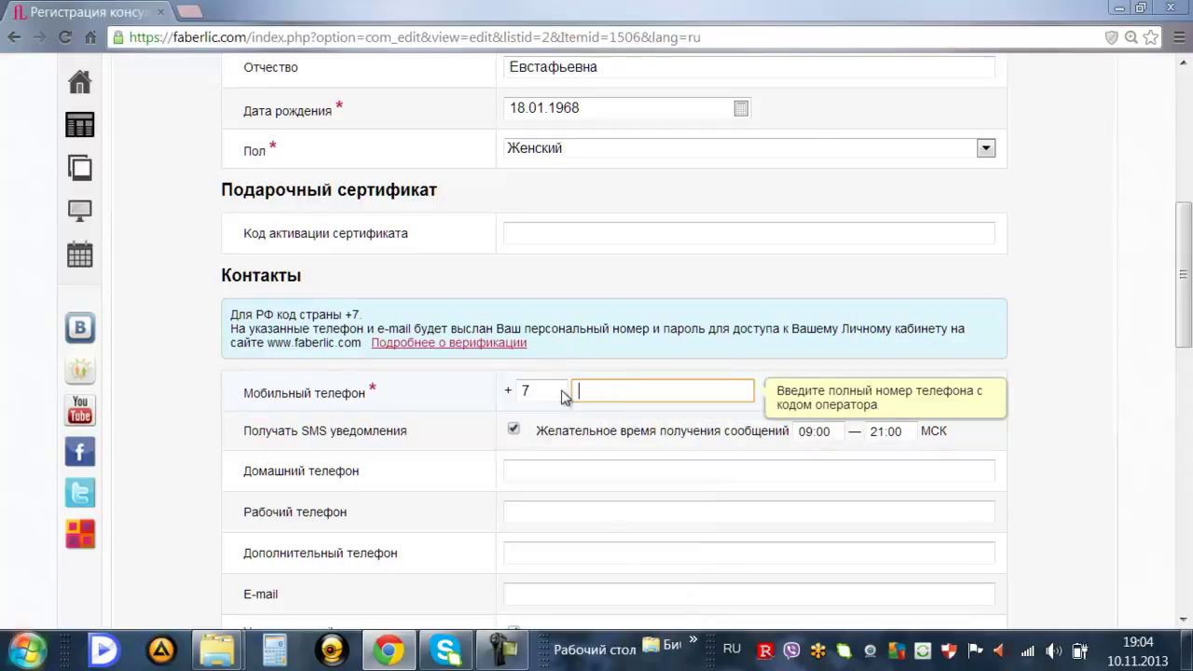
left_click(547, 395)
left_click(547, 395)
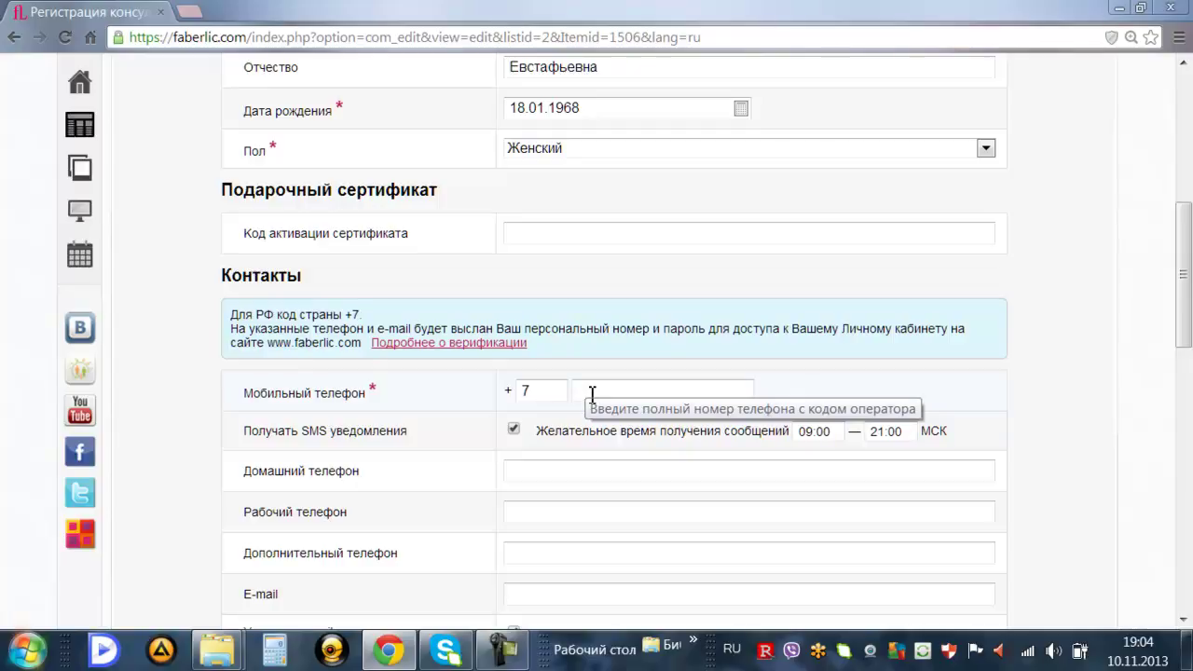
left_click(592, 395)
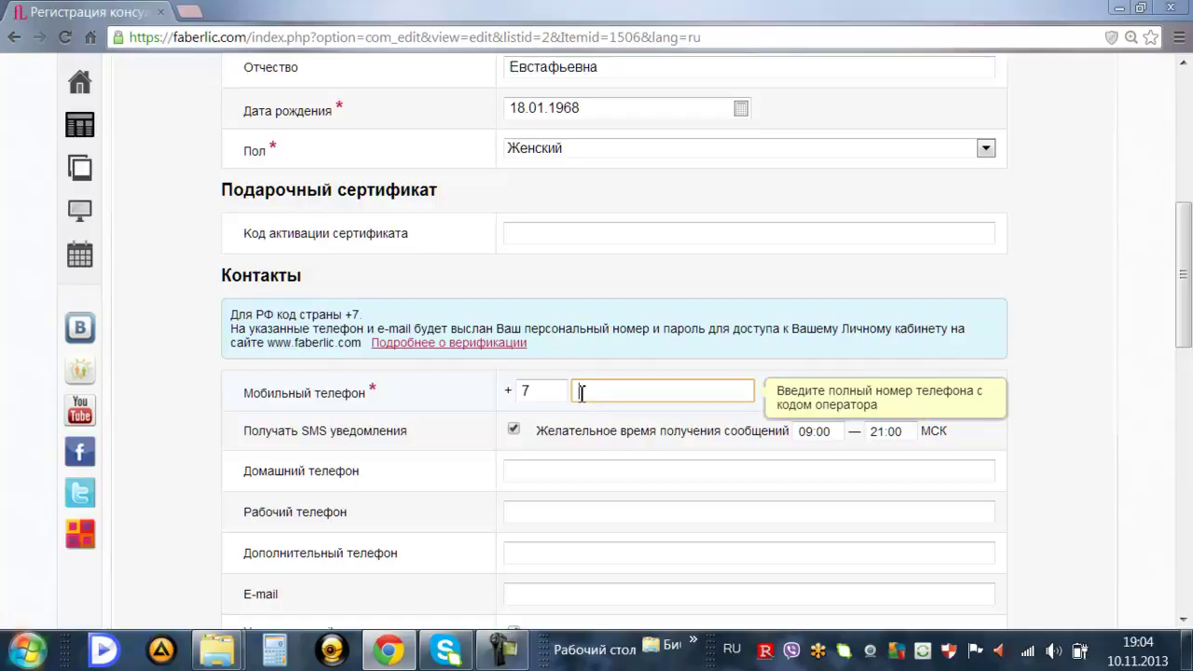
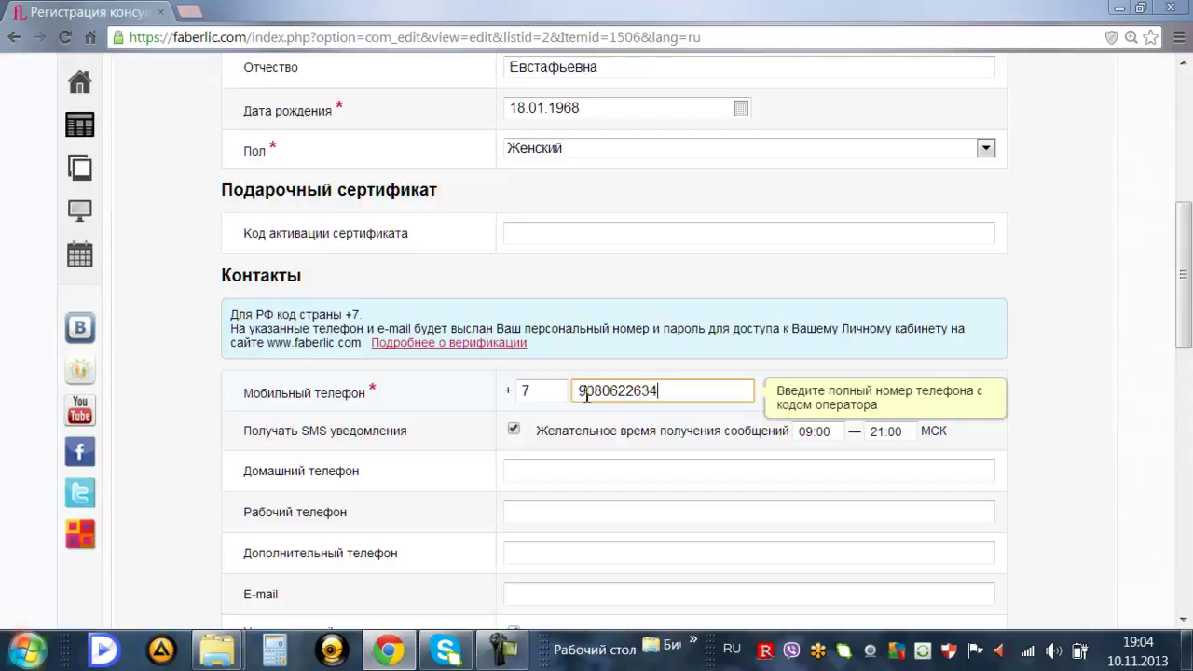
key("shift+Tab")
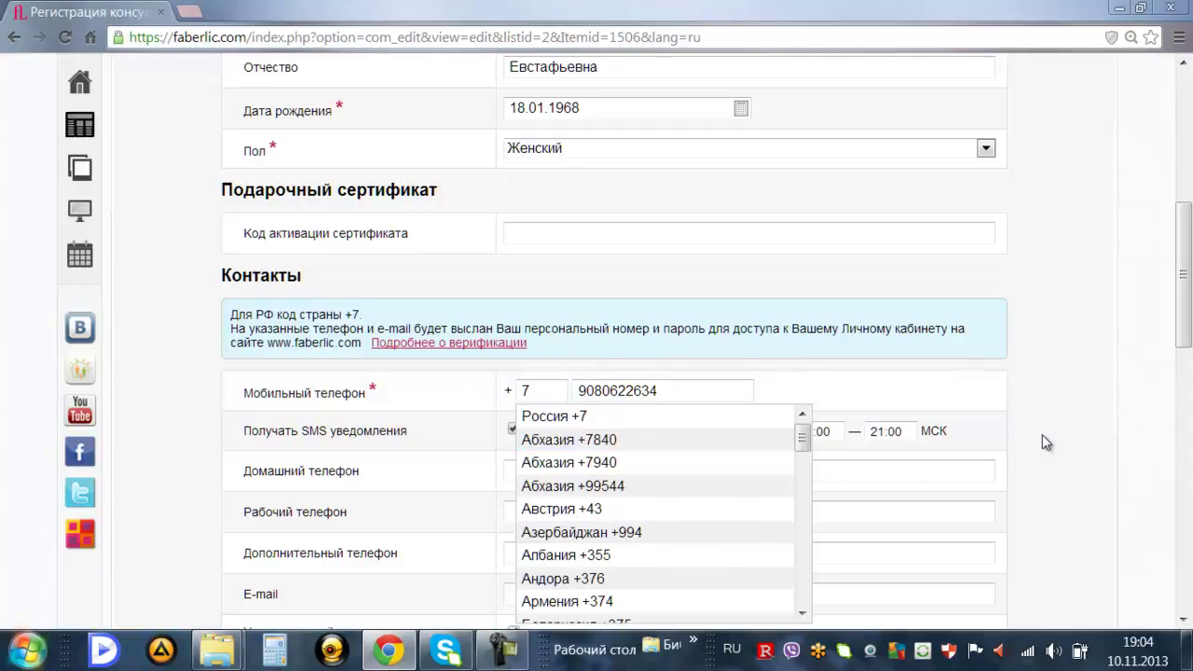
left_click(1065, 413)
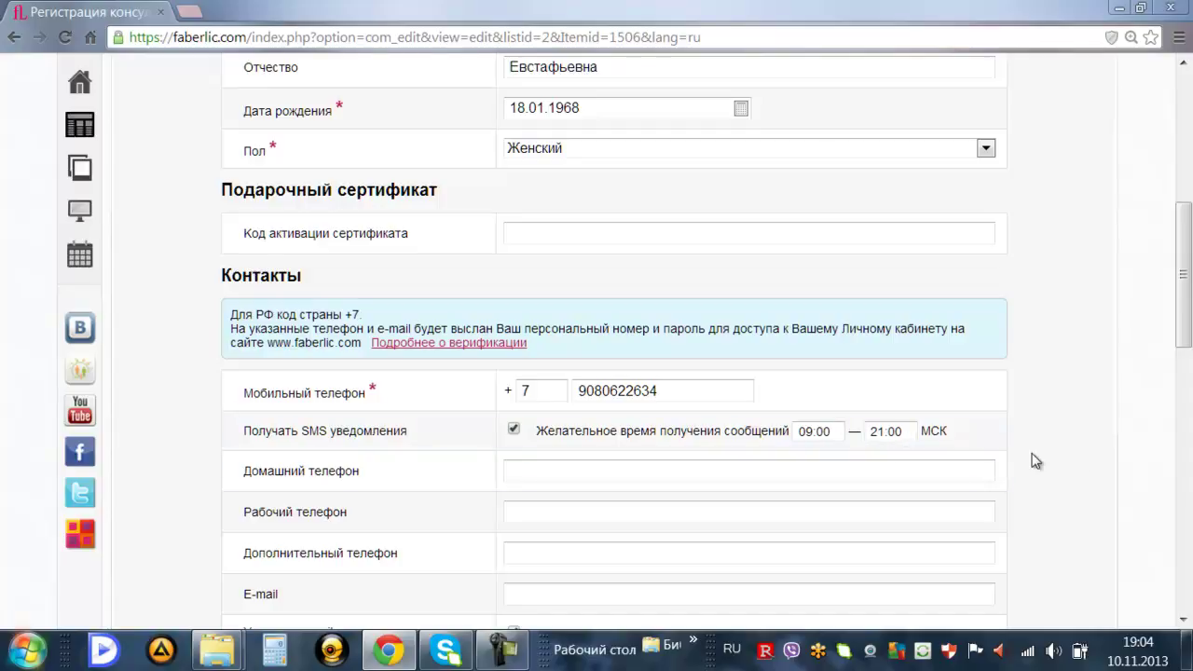
scroll(1036, 459, "down", 1)
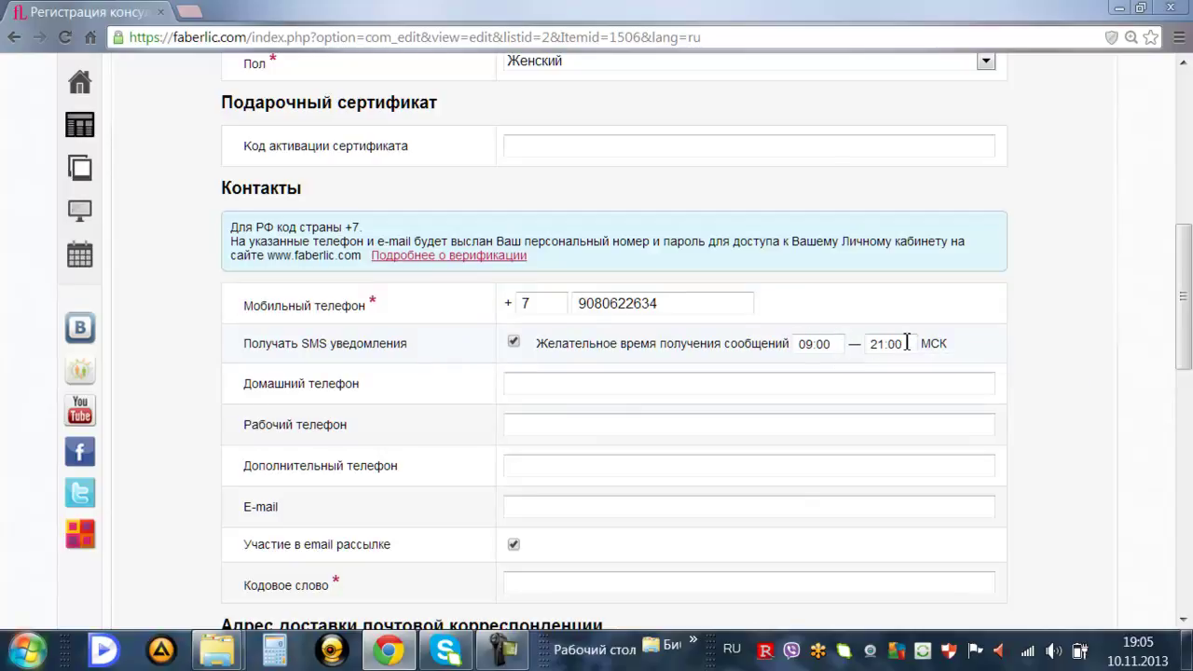
left_click(575, 385)
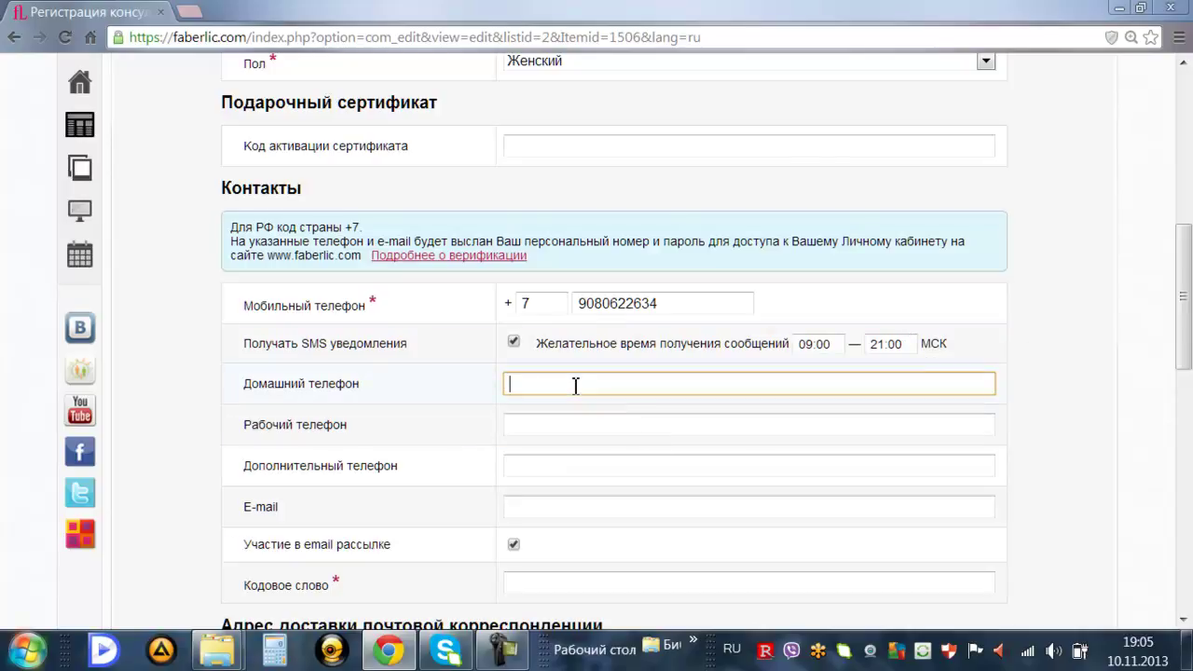
left_click(568, 425)
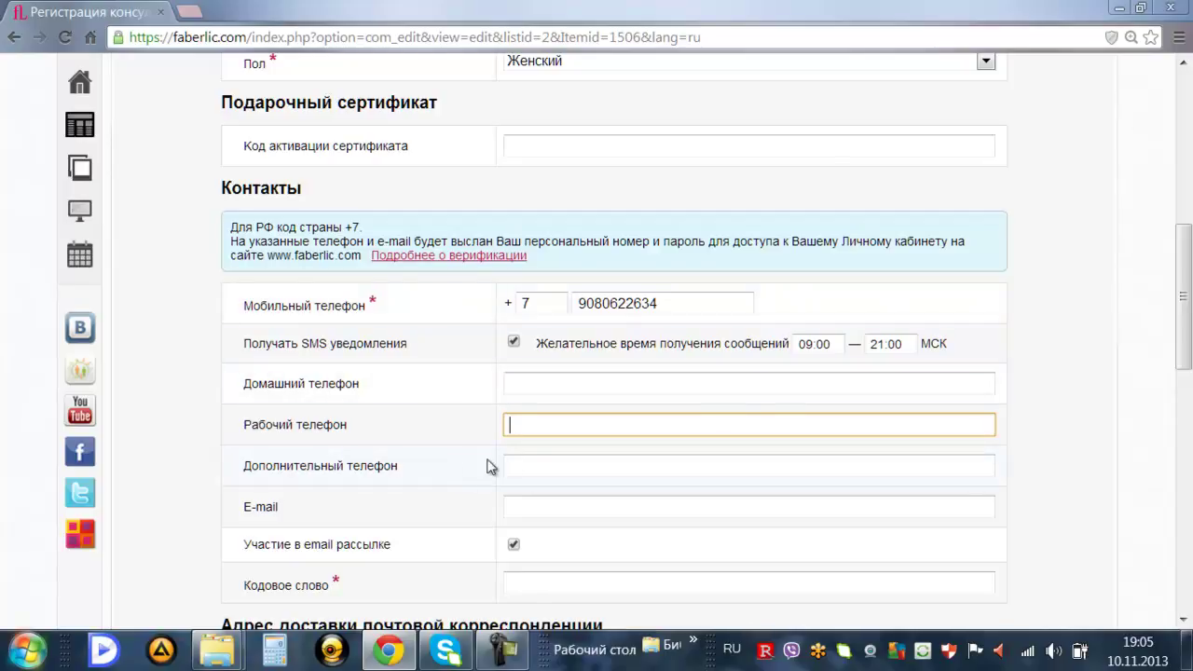
left_click(520, 464)
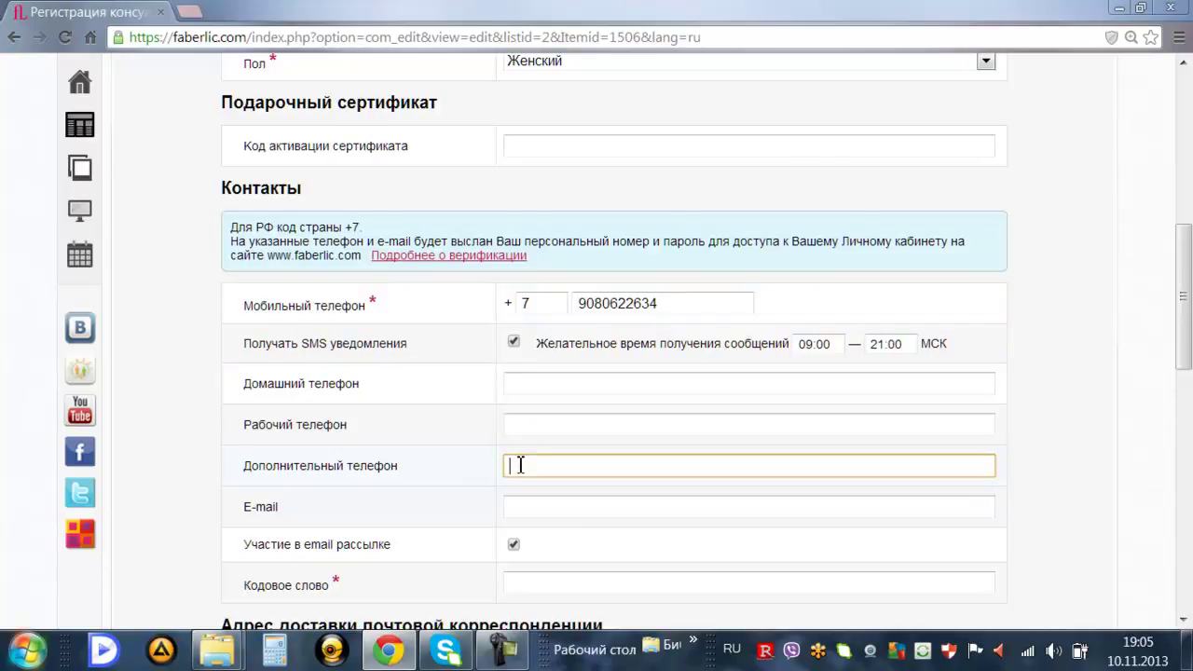
left_click(514, 508)
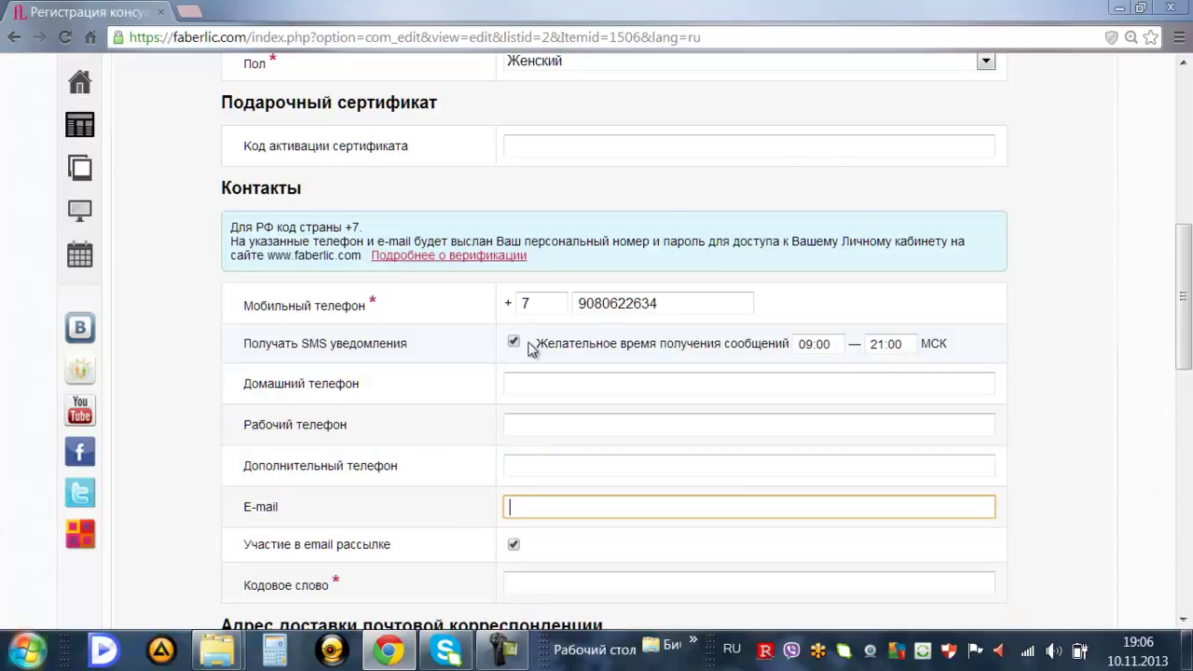
Step: Leave SMS notifications ticked and untick the email newsletter checkbox
left_click(514, 344)
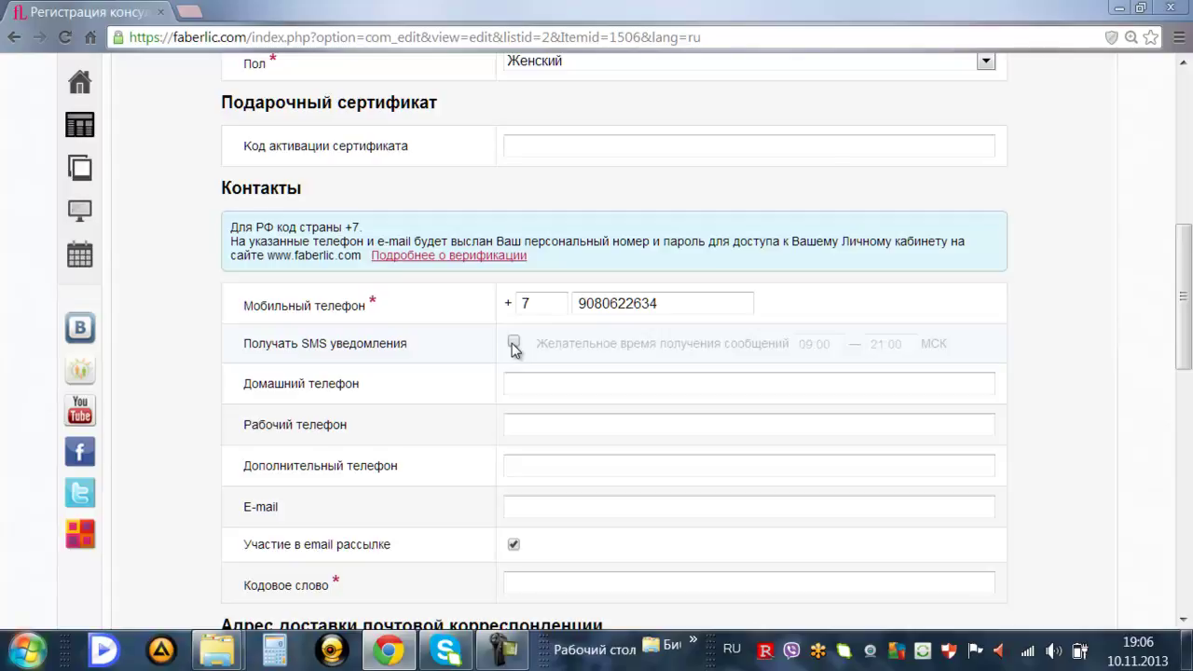
left_click(513, 344)
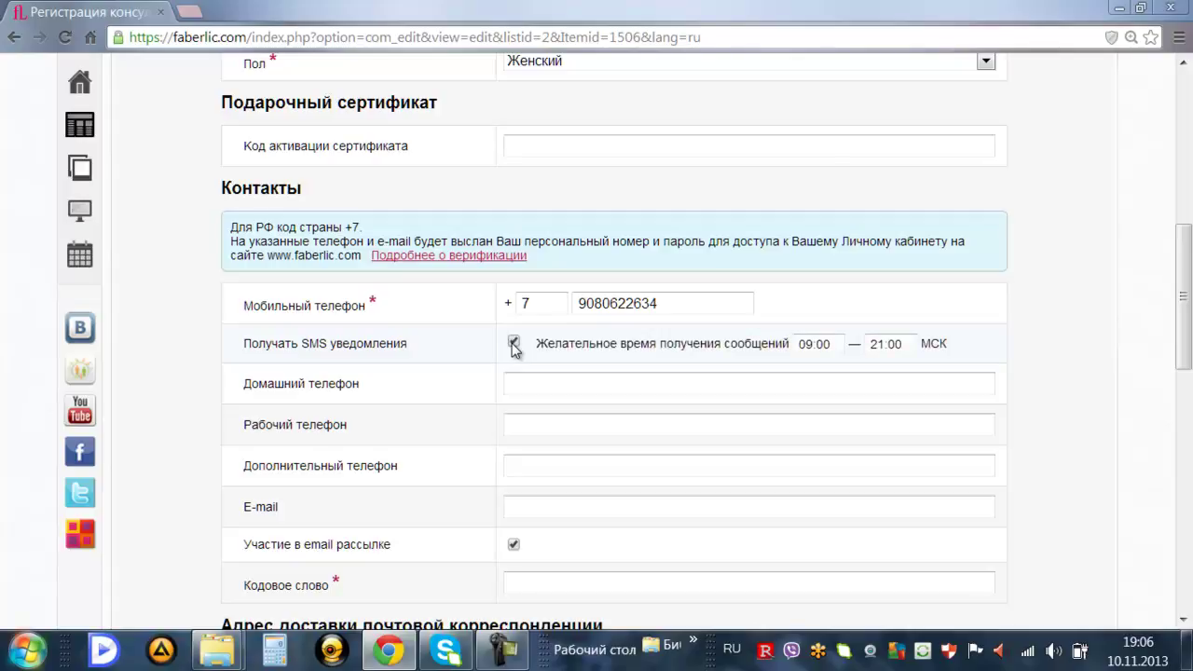
left_click(513, 545)
left_click(513, 545)
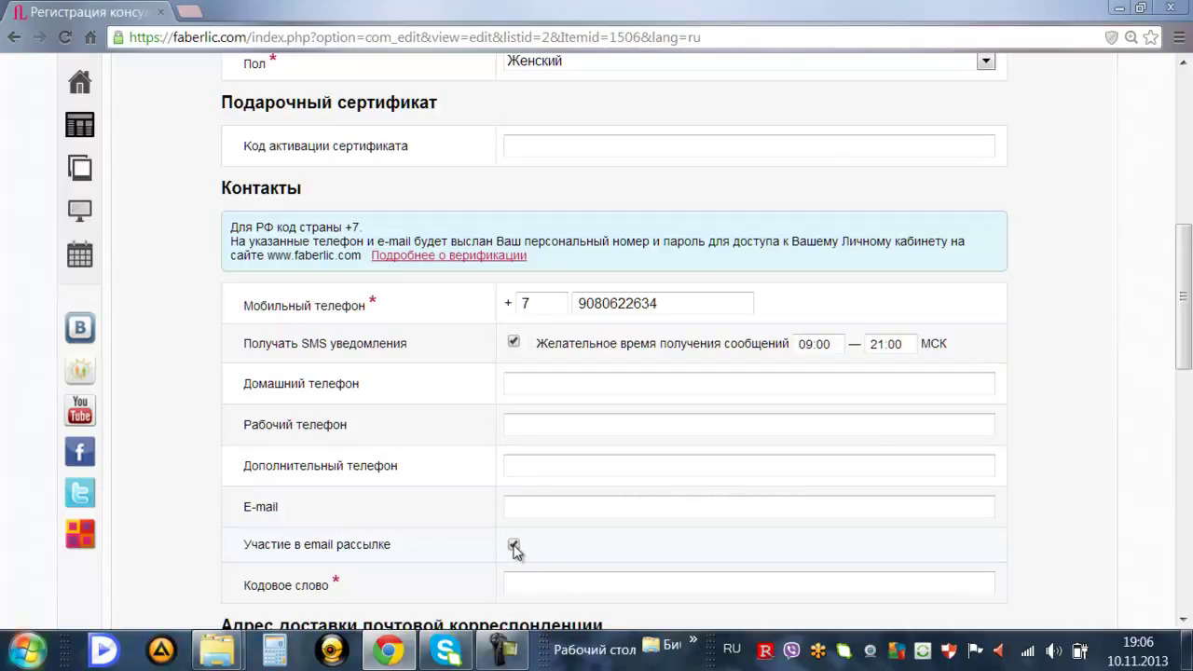
left_click(513, 546)
scroll(513, 550, "down", 1)
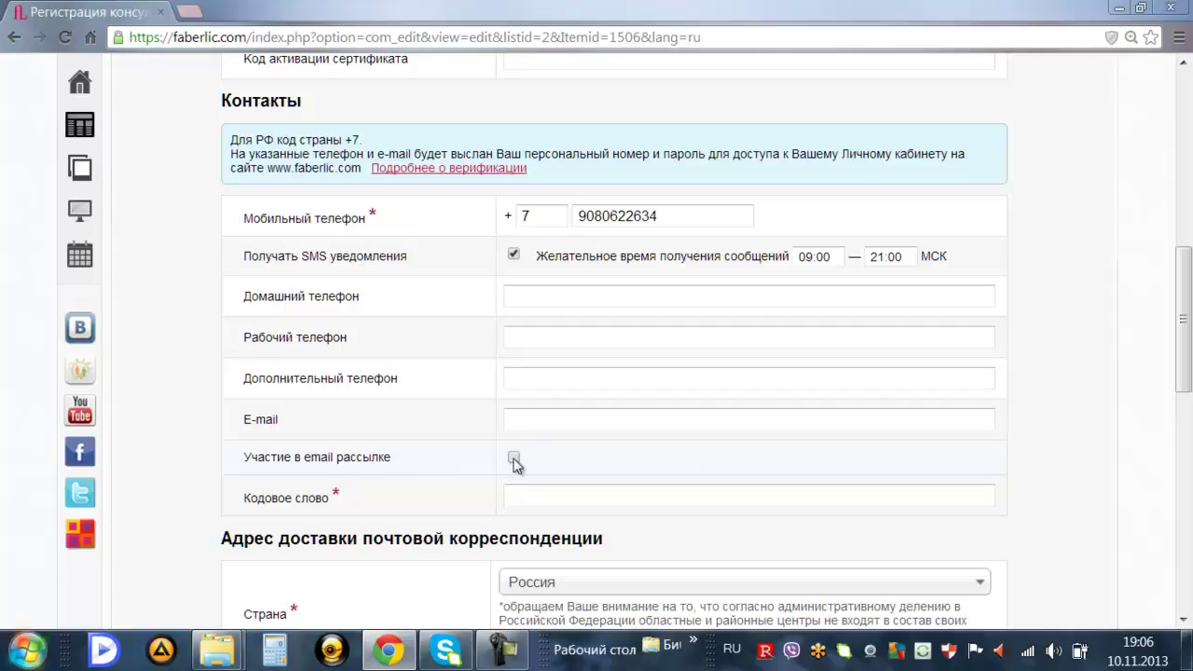
Step: Re-tick the email newsletter box and enter the consultant's e-mail address, correcting its final letter
left_click(513, 459)
left_click(523, 422)
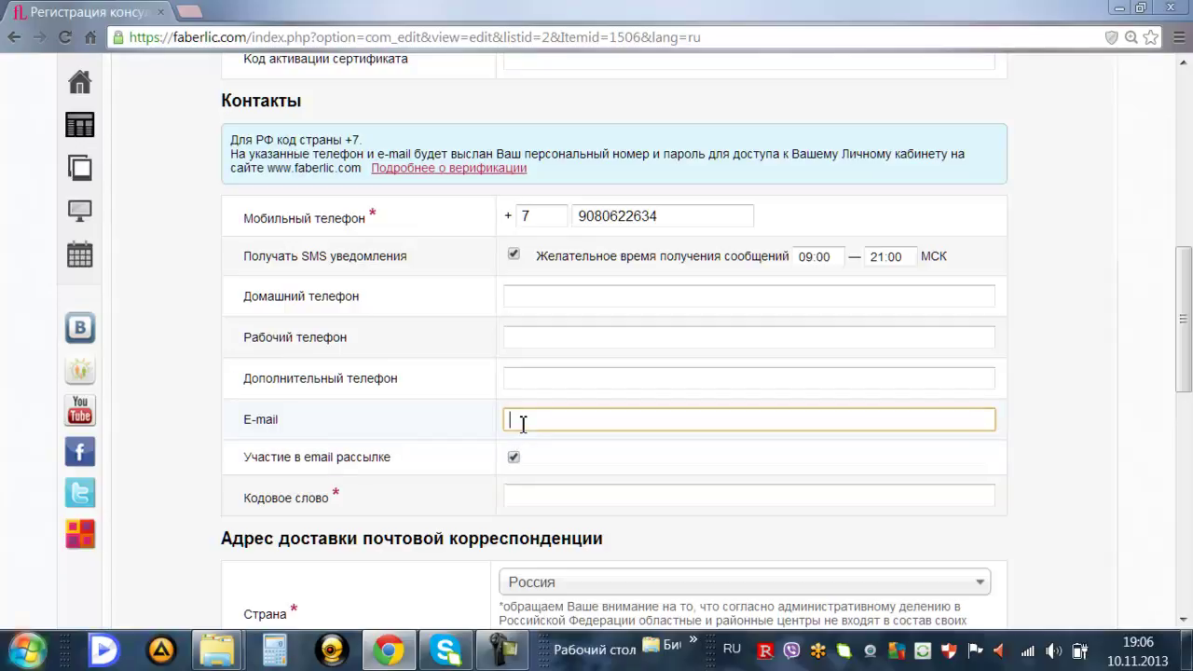
key("alt+shift")
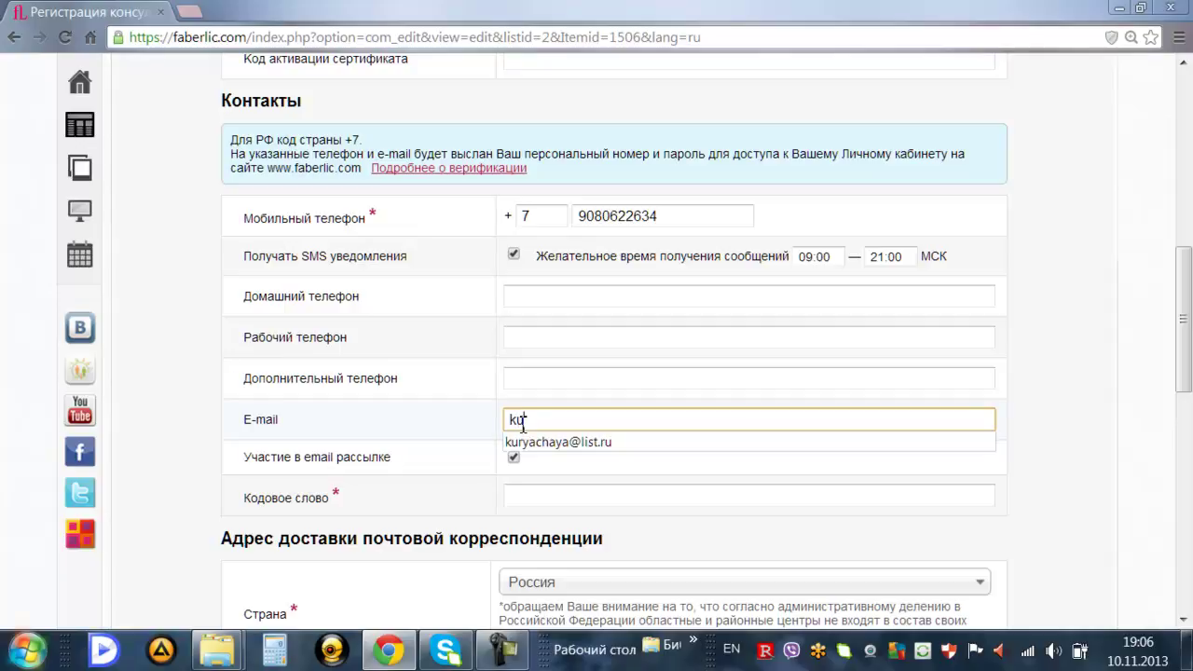
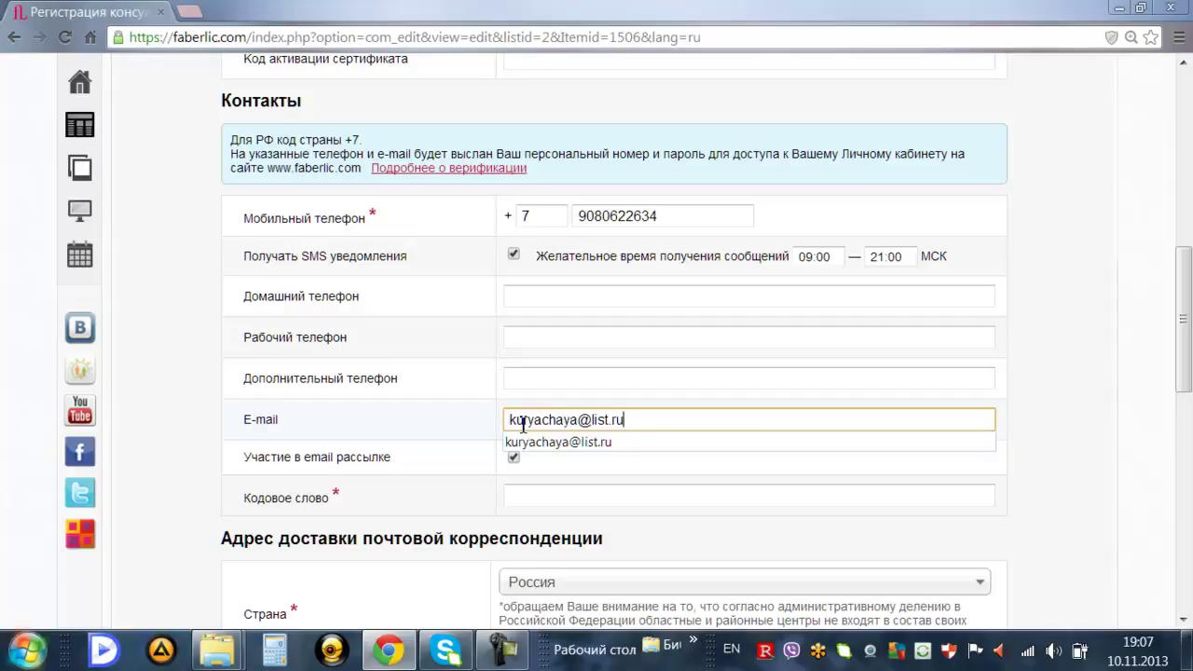
left_click(627, 442)
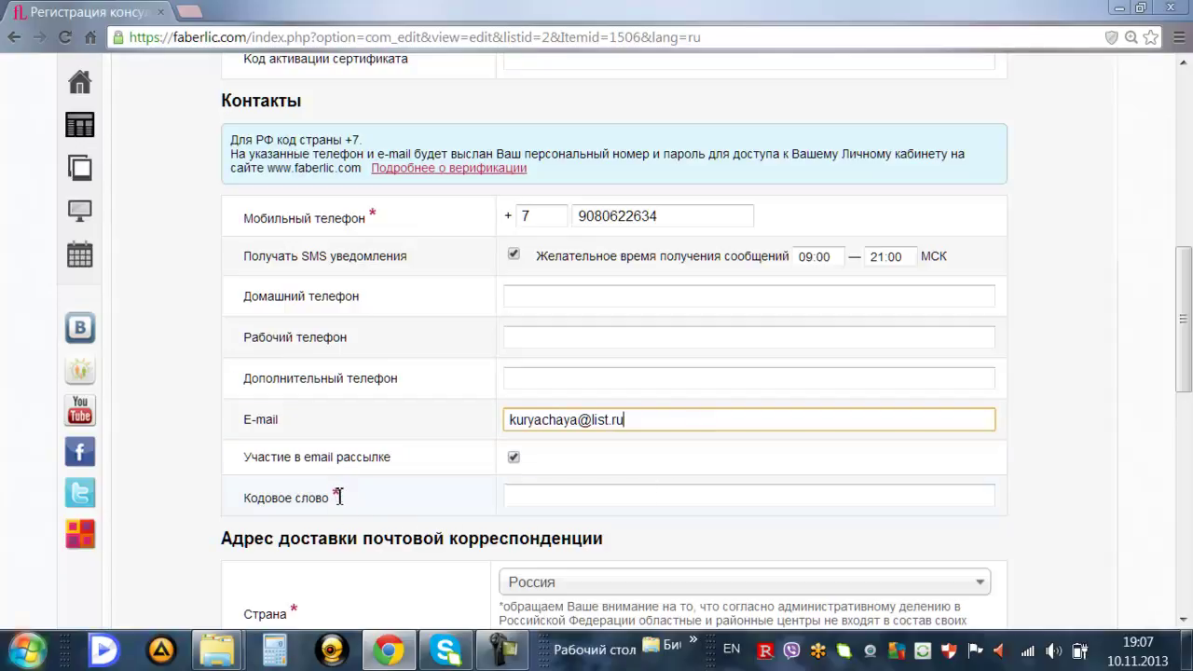
Step: Enter the secret code word in the Кодовое слово field using the Russian layout
left_click(532, 491)
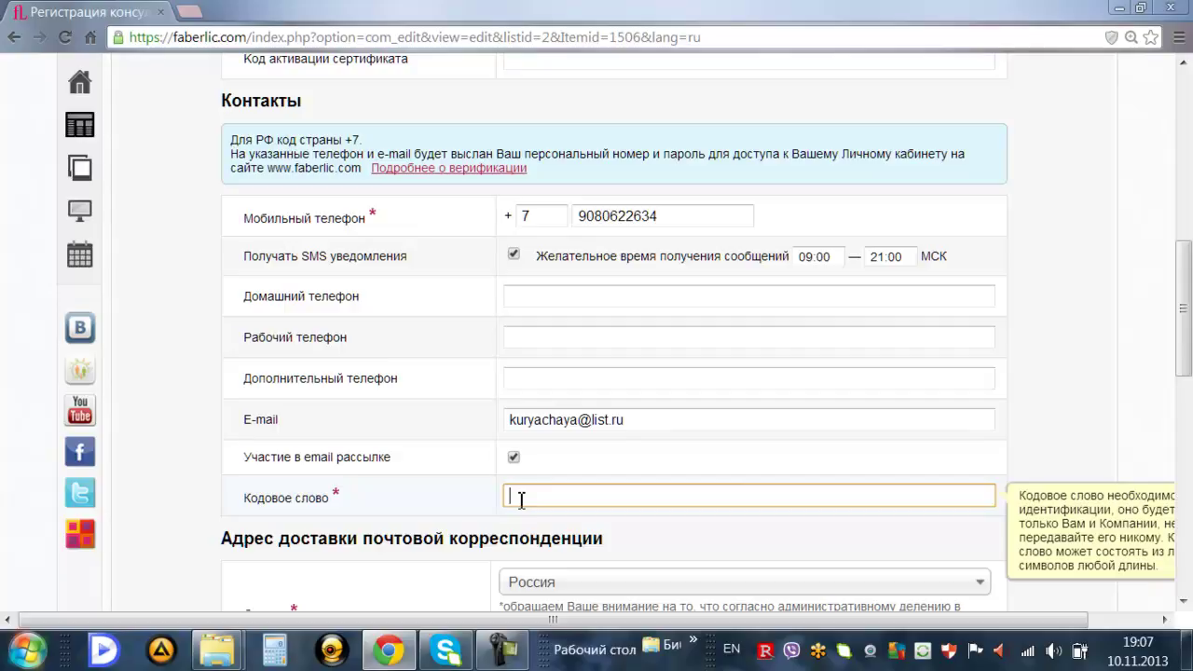
key("alt+shift")
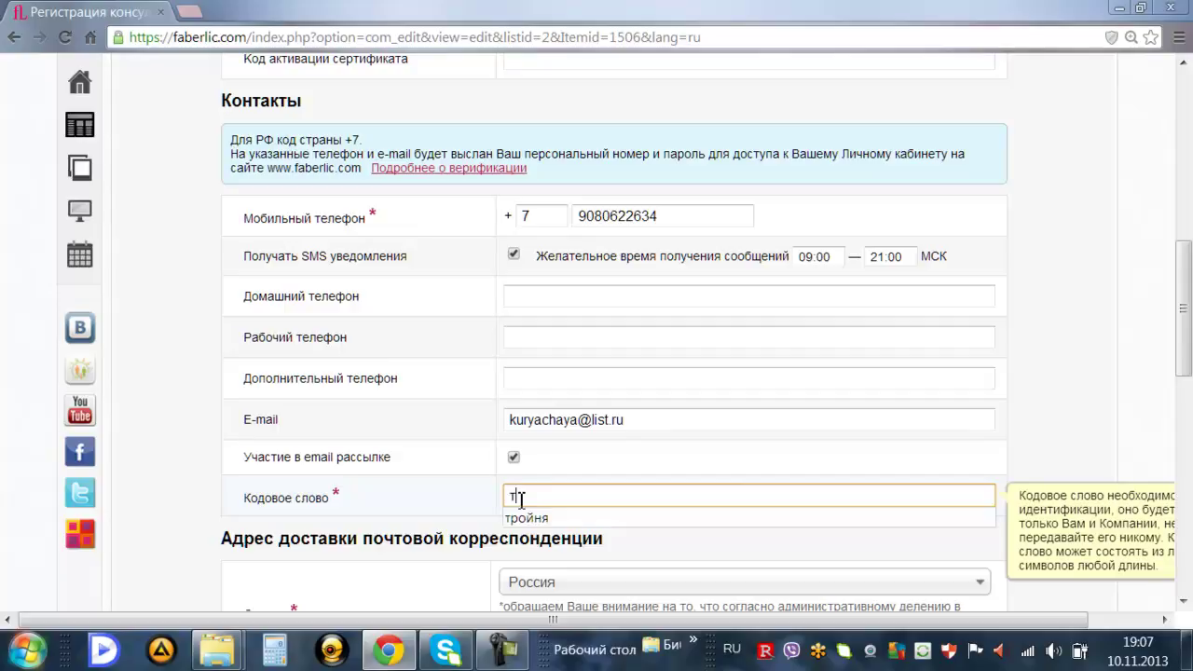
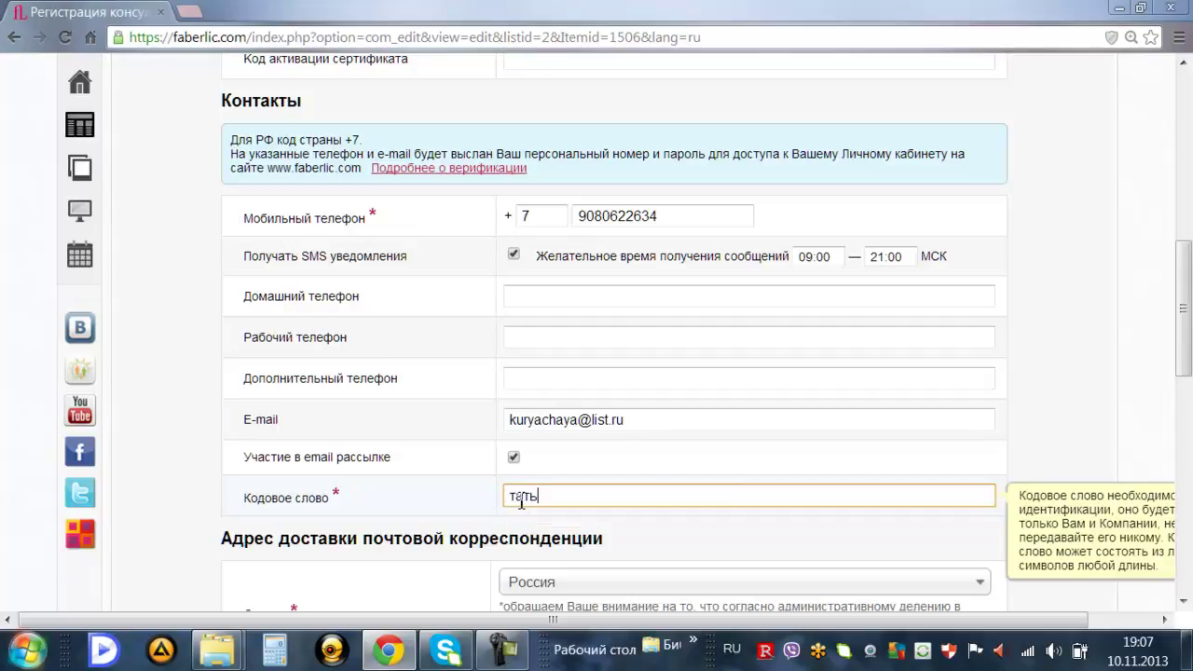
scroll(474, 475, "up", 1)
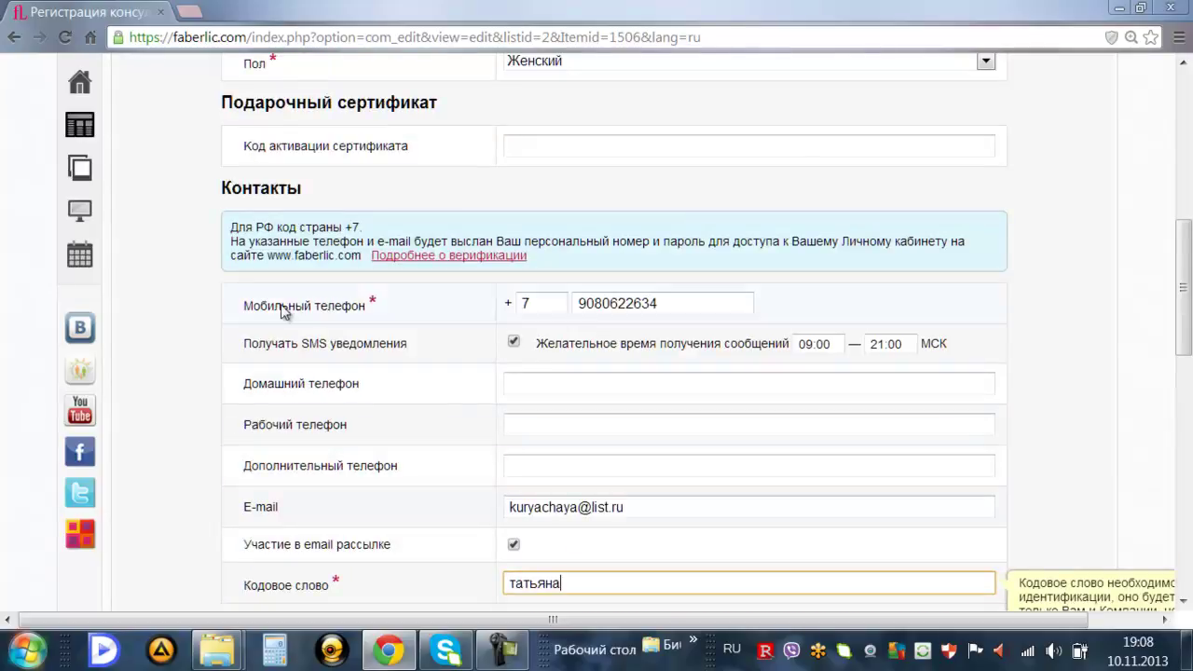
Step: Open 'Подробнее о верификации' in a new tab and scroll through the consultant registration instructions
left_click(421, 268)
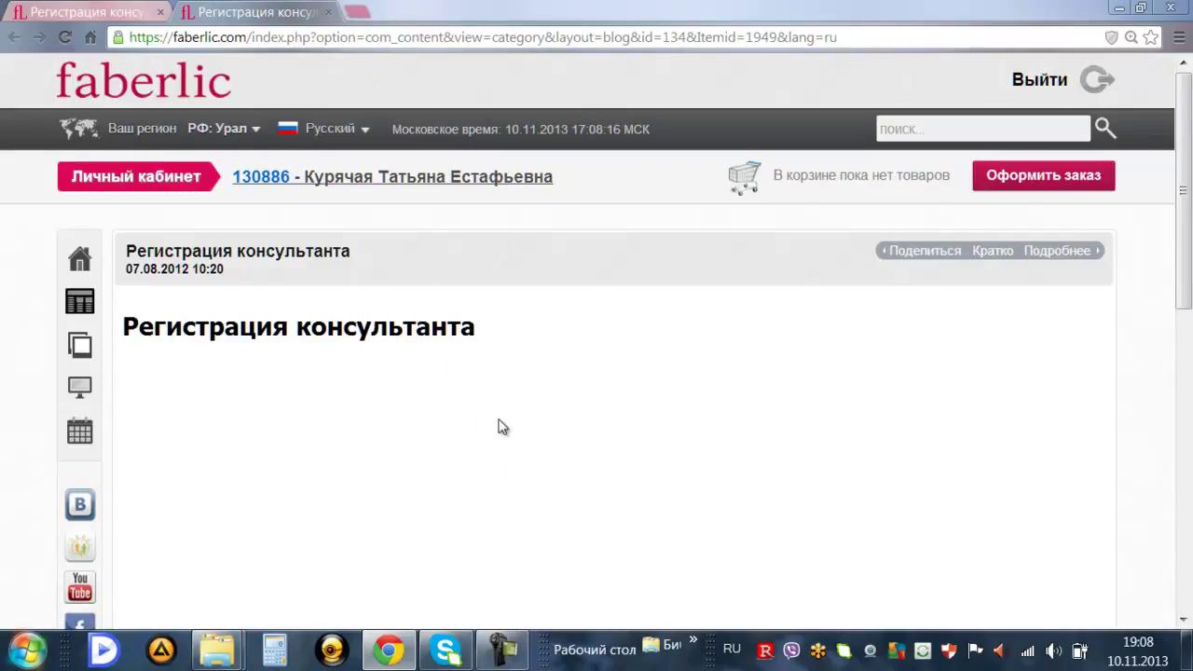
scroll(504, 427, "down", 1)
scroll(525, 432, "down", 1)
scroll(526, 431, "up", 1)
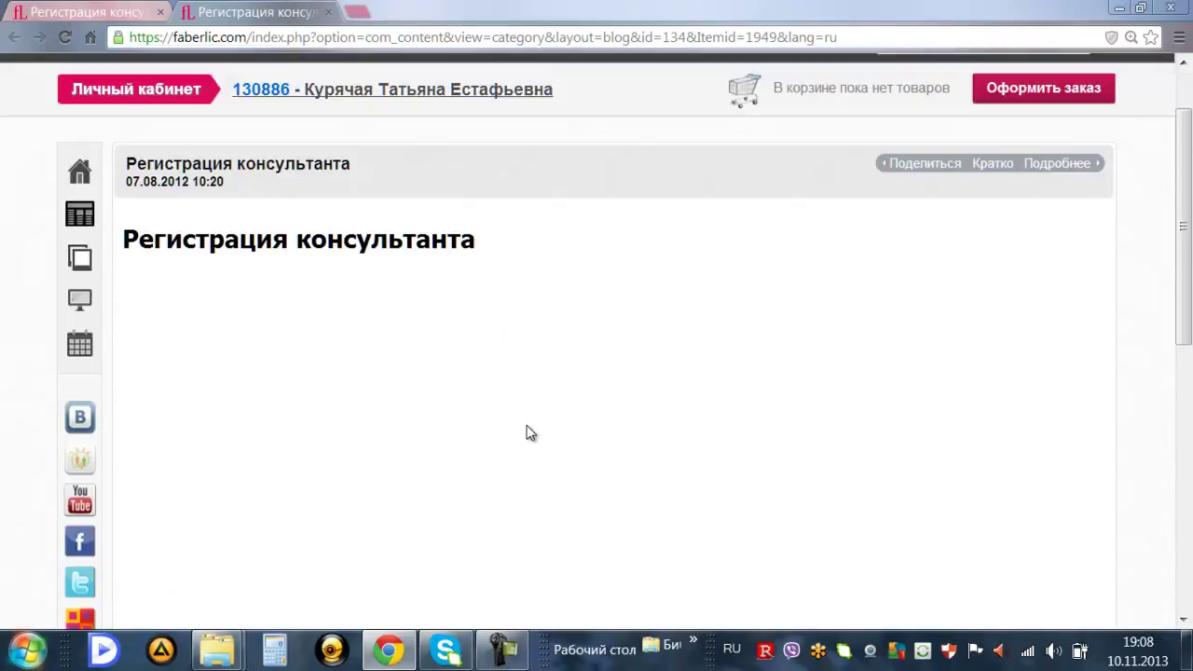
scroll(531, 436, "down", 2)
scroll(534, 433, "down", 1)
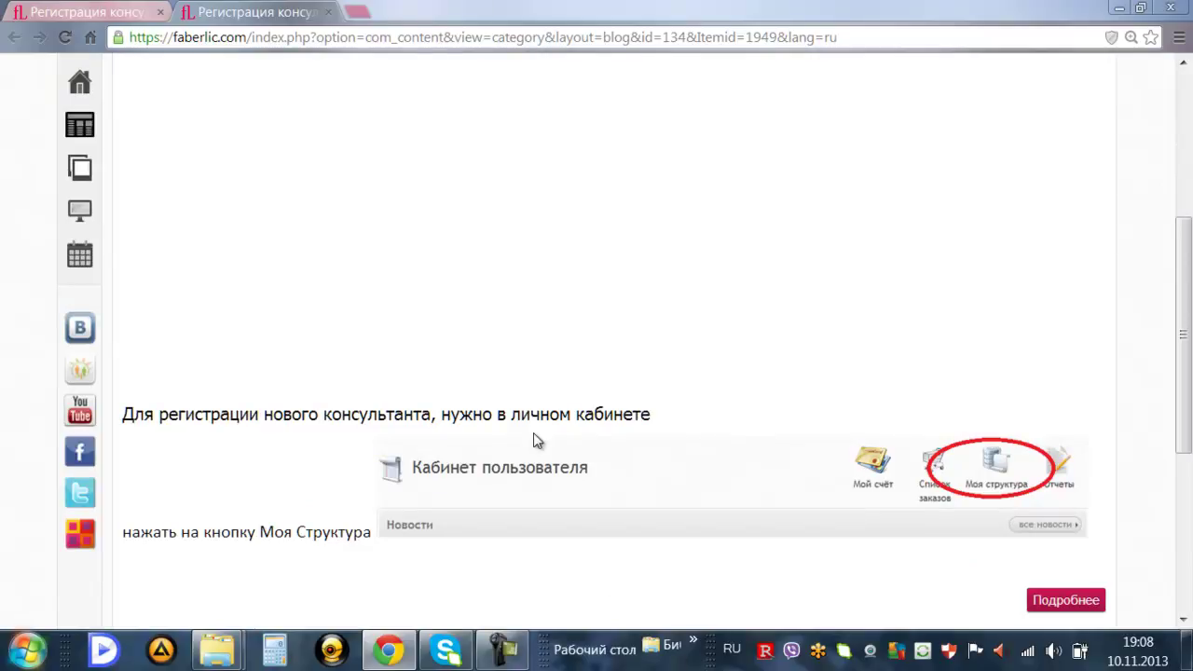
scroll(534, 433, "down", 1)
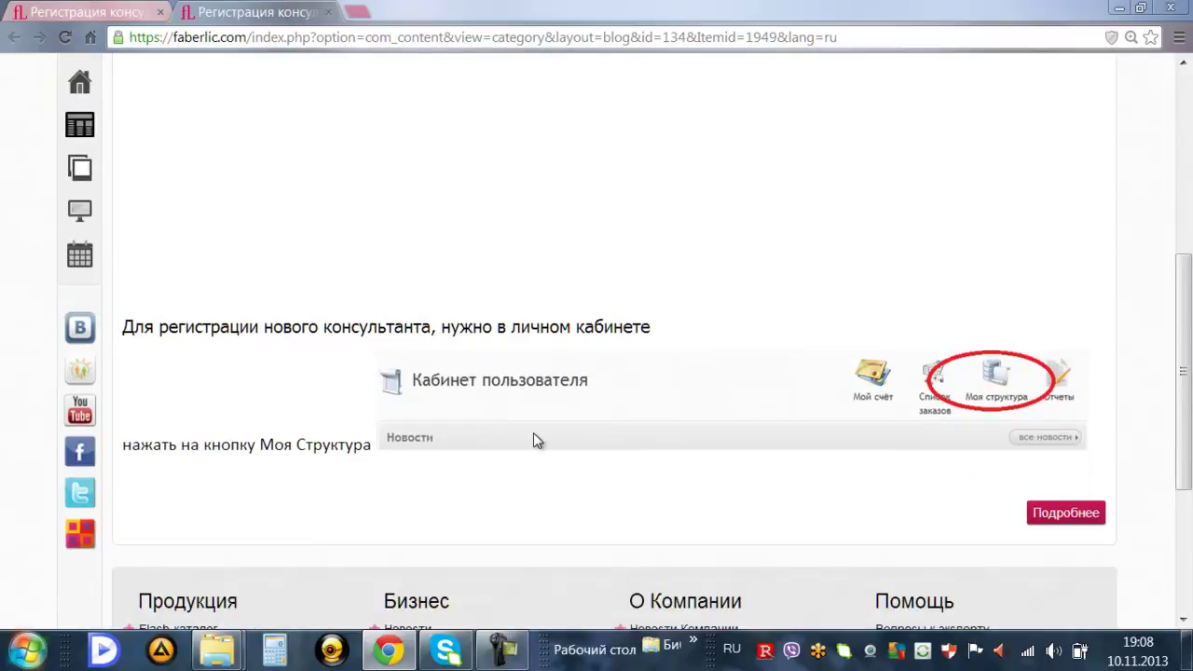
scroll(533, 440, "down", 1)
scroll(533, 440, "down", 1)
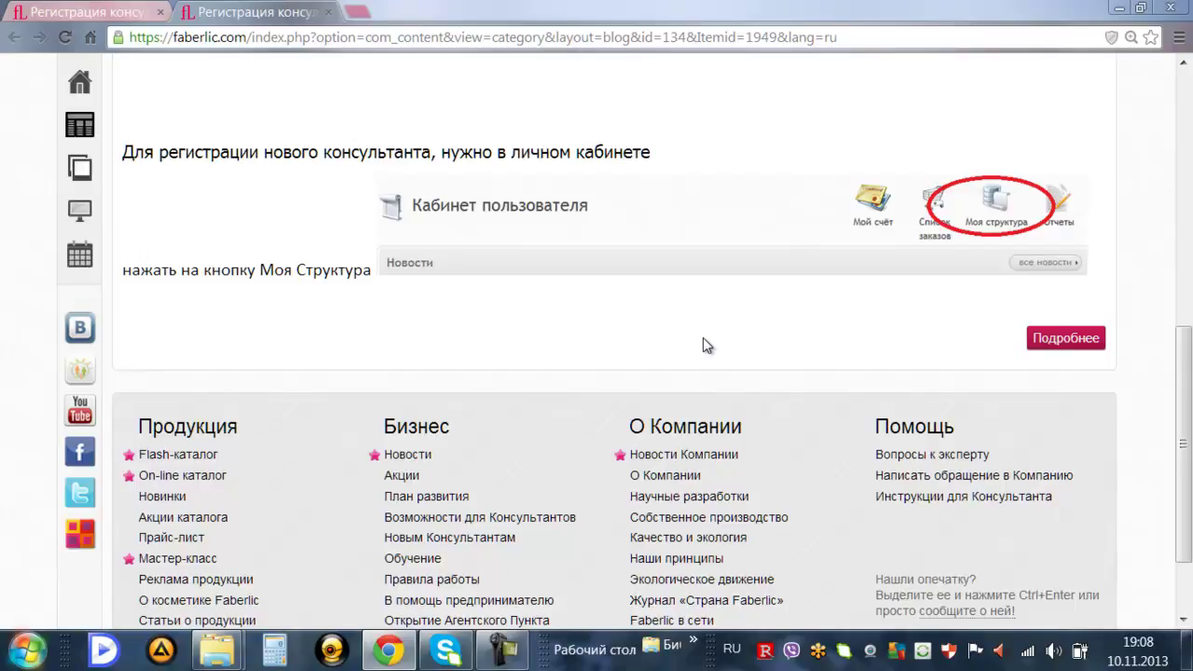
scroll(703, 344, "up", 1)
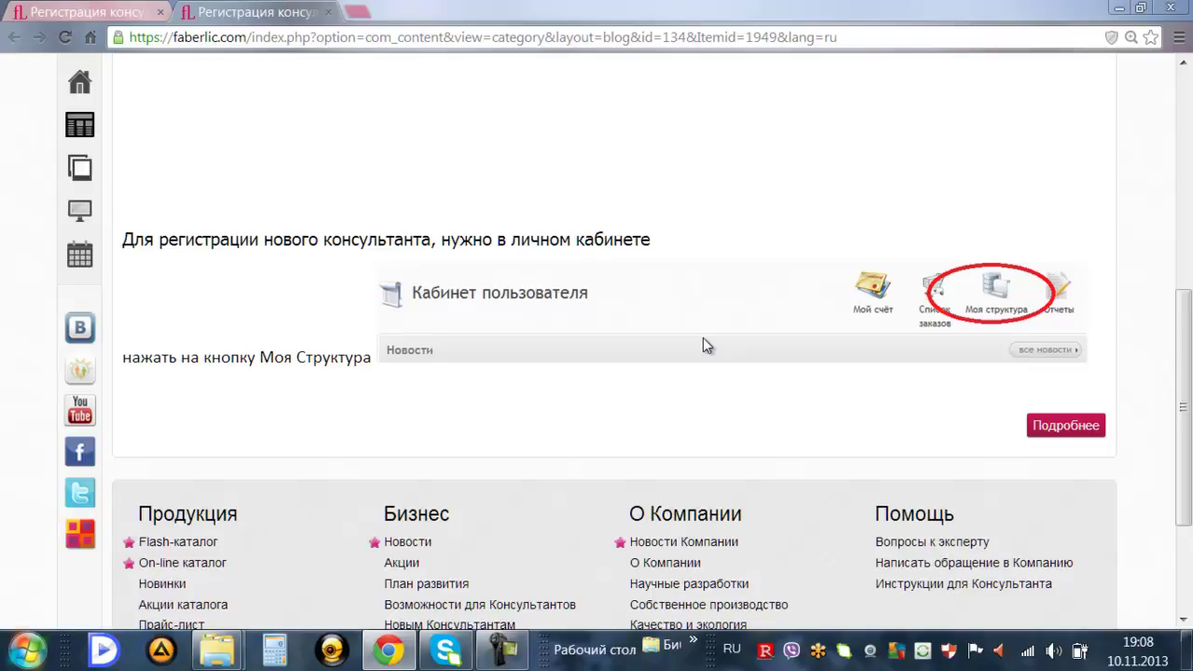
scroll(705, 345, "up", 1)
scroll(704, 345, "up", 1)
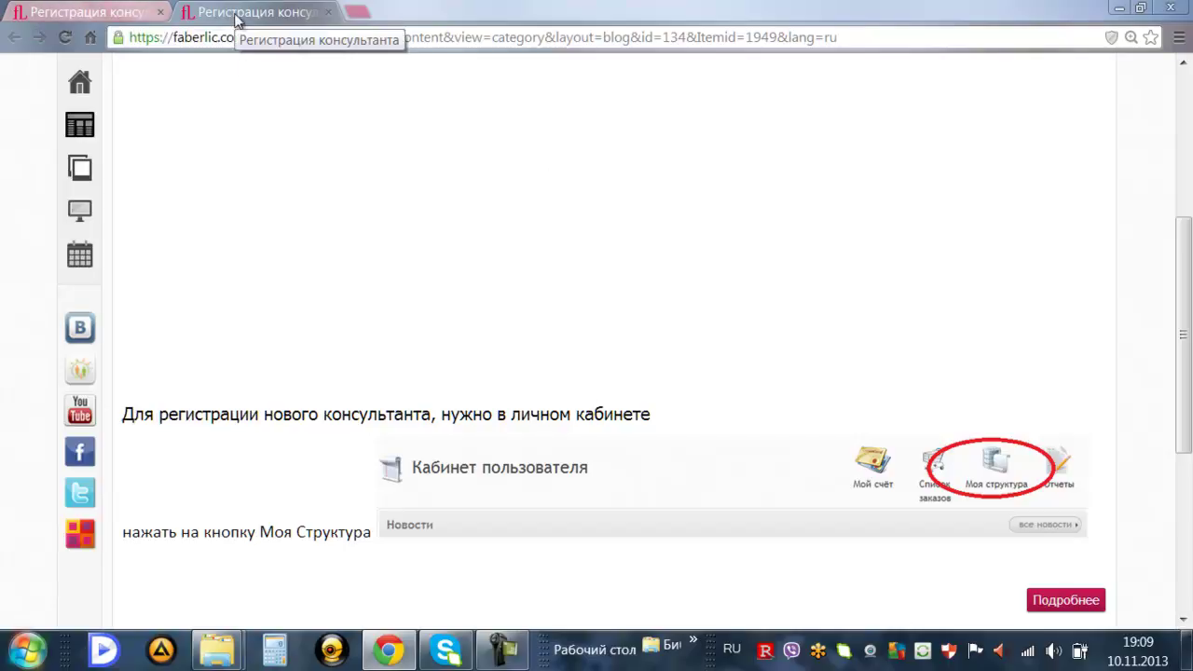
Step: Return to the registration form tab and keep Россия as the delivery address country
left_click(101, 13)
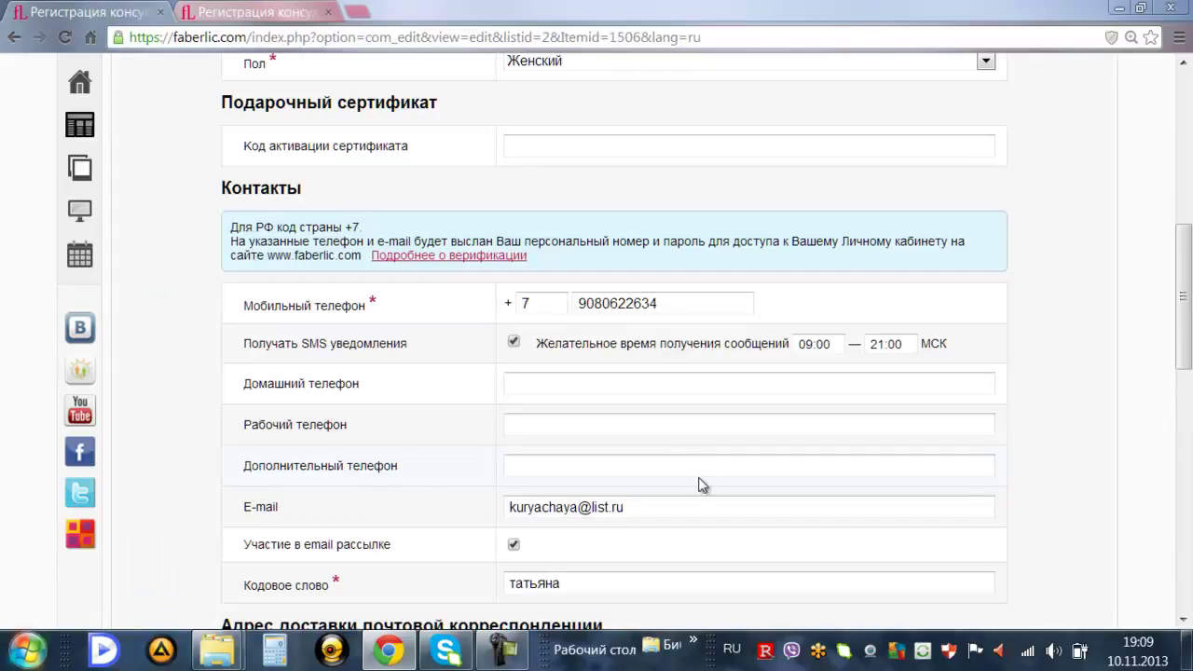
scroll(760, 482, "down", 1)
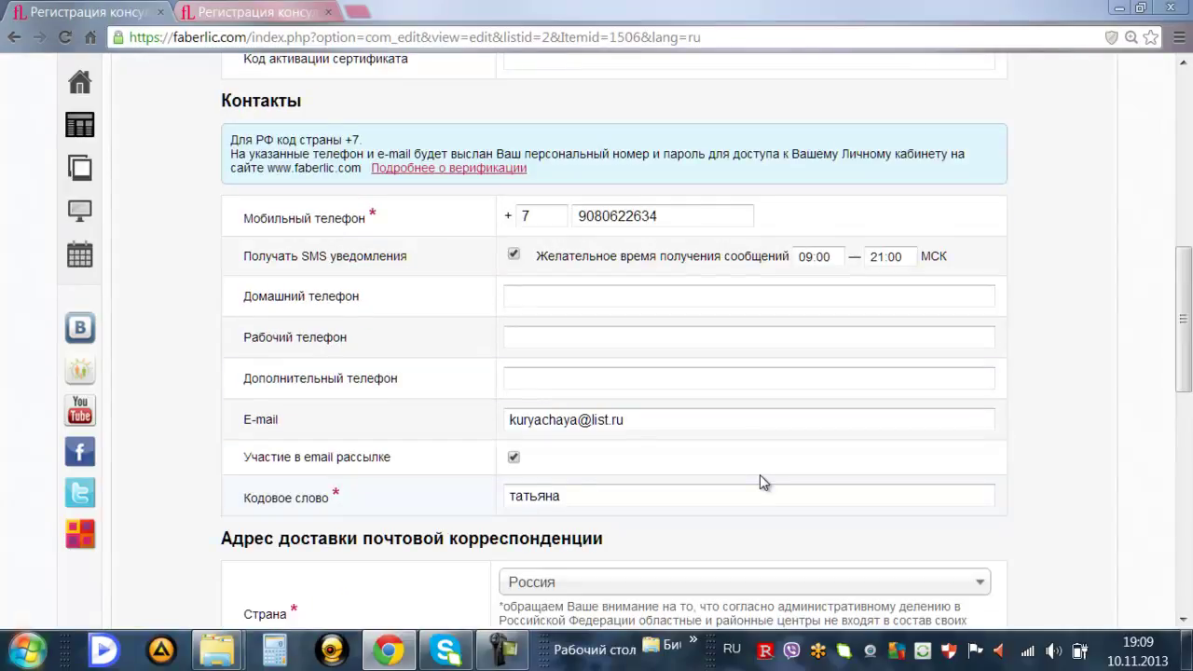
scroll(759, 482, "down", 1)
scroll(760, 482, "down", 1)
scroll(760, 475, "down", 2)
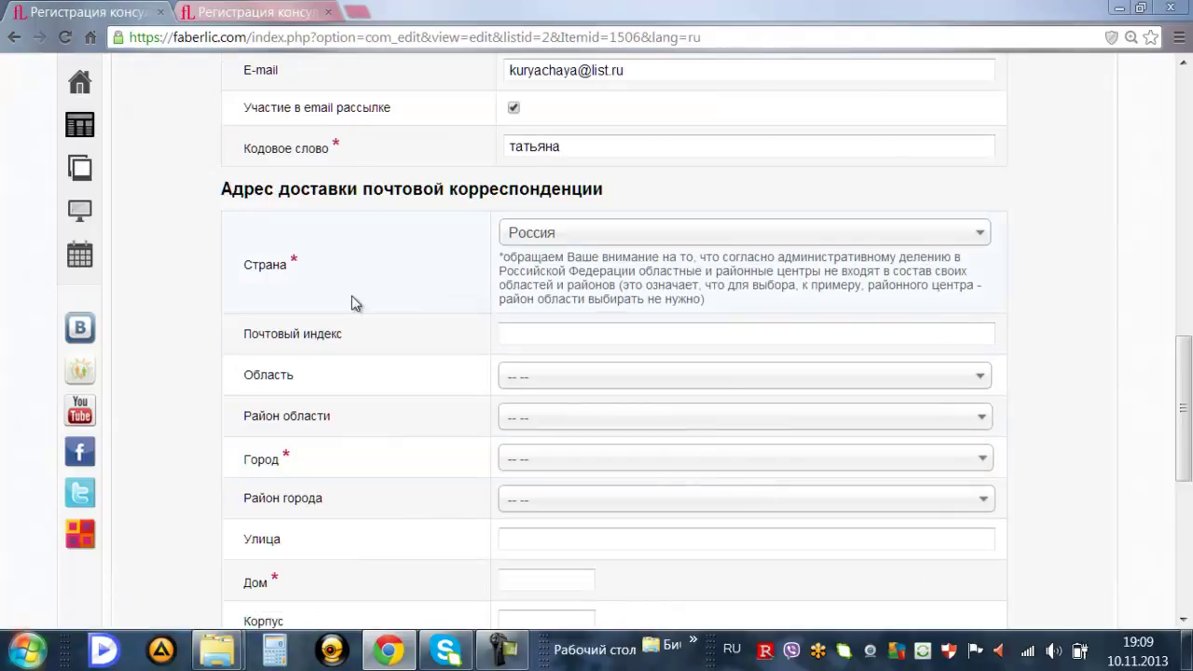
left_click(979, 241)
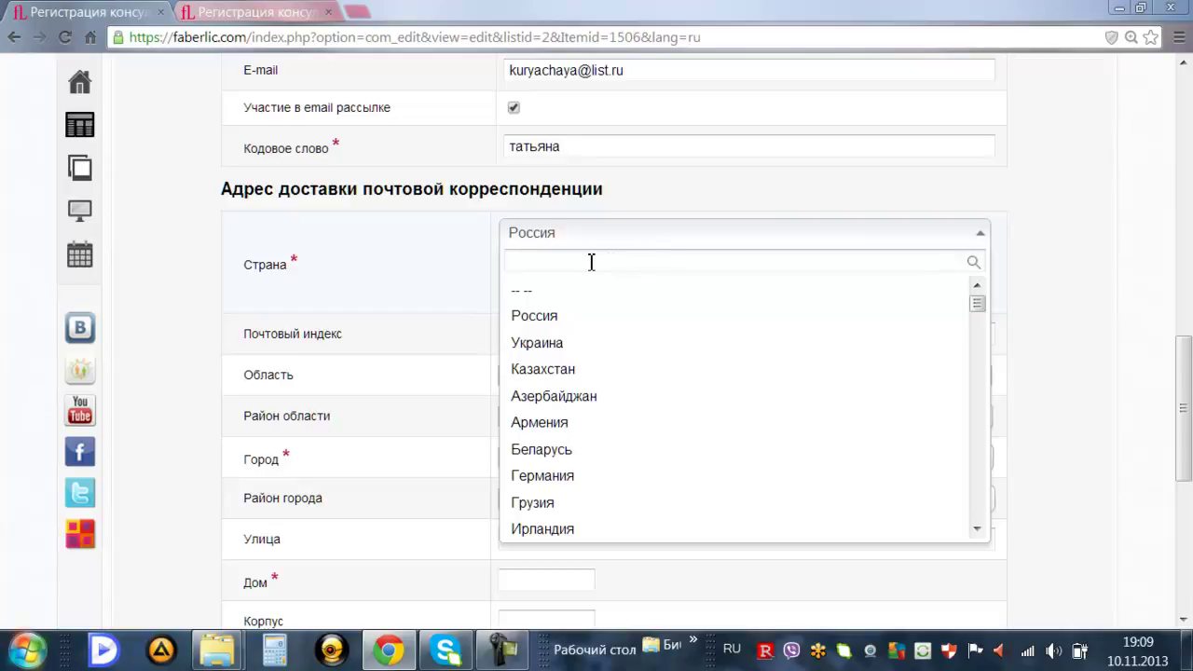
left_click(1096, 319)
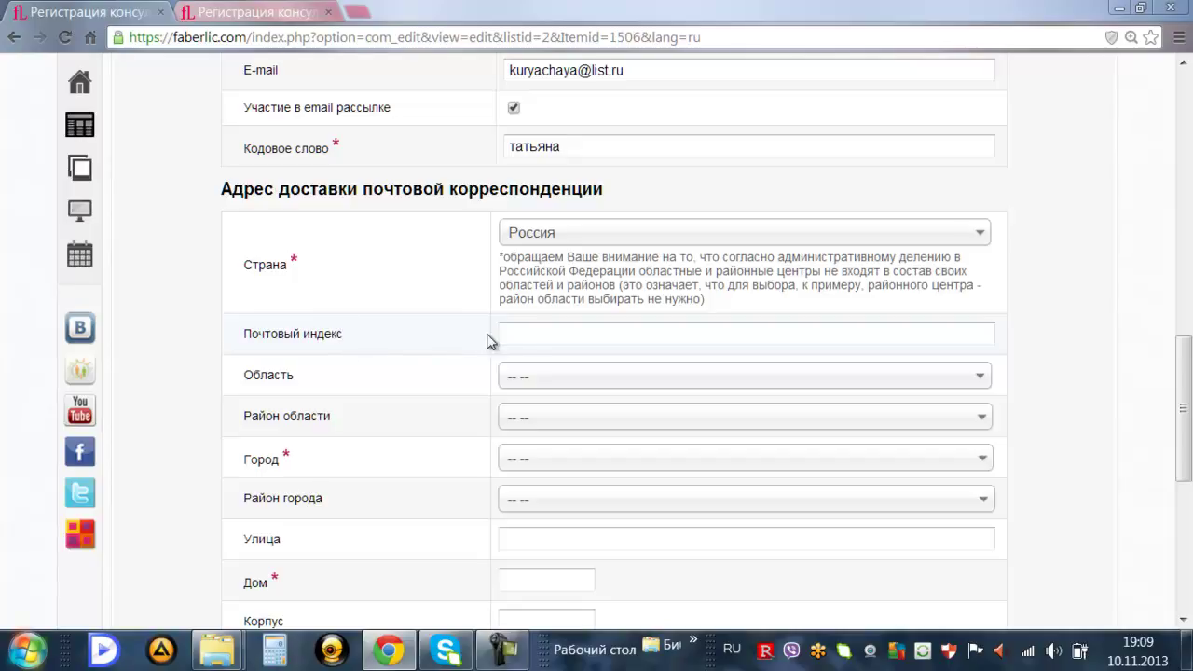
Step: Enter the delivery postal code in Почтовый индекс and accept its matching suggestion
left_click(551, 336)
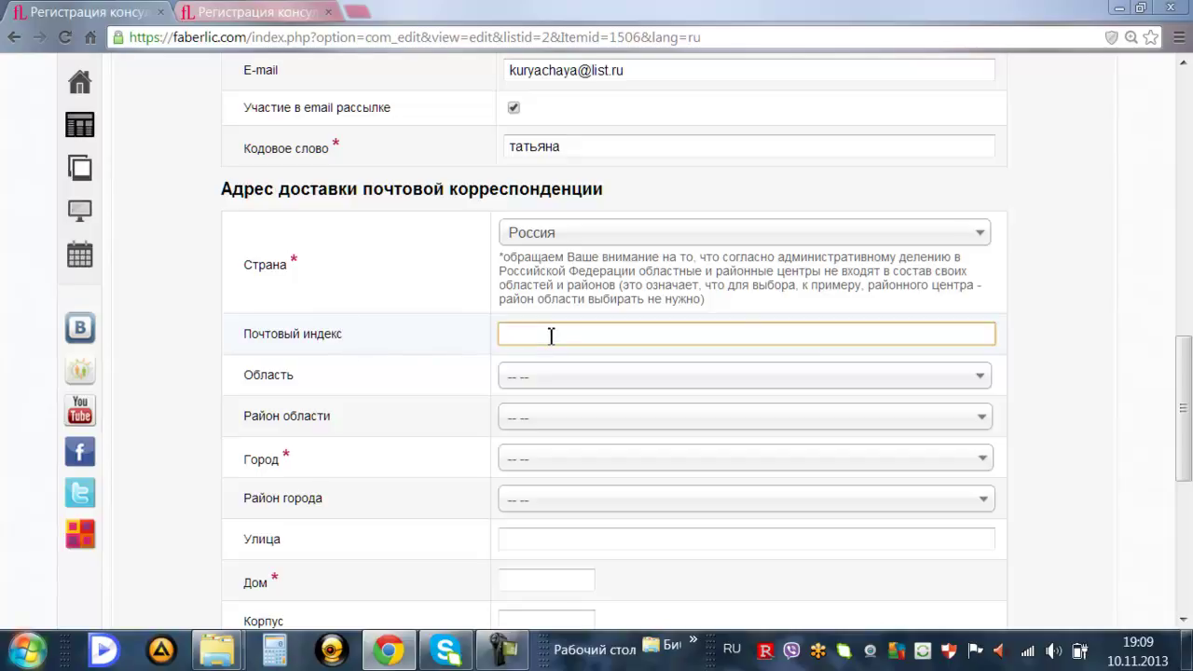
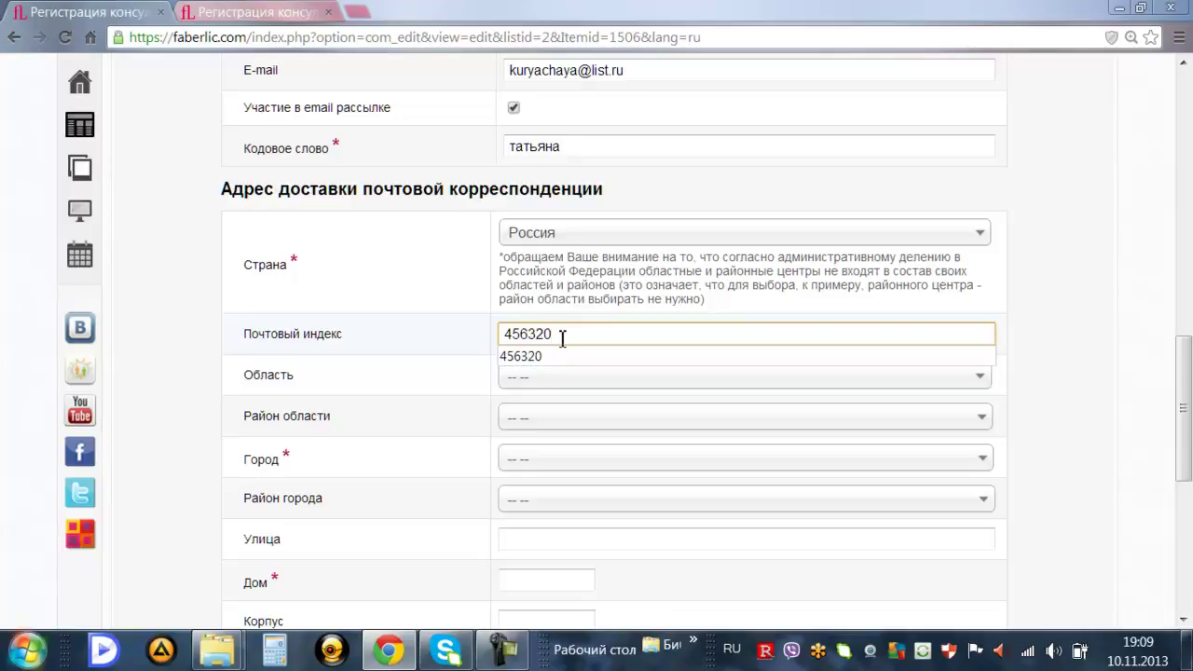
left_click(570, 356)
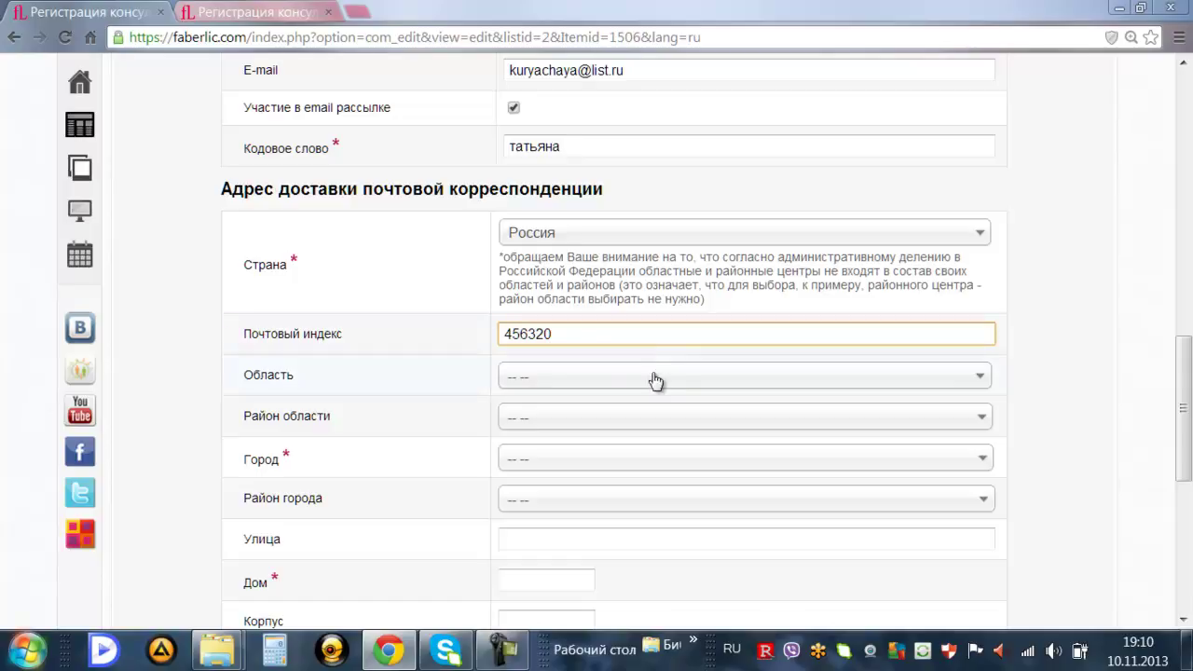
Step: Pick the delivery region from the Область list, then bring up the district list
left_click(975, 381)
scroll(830, 511, "down", 15)
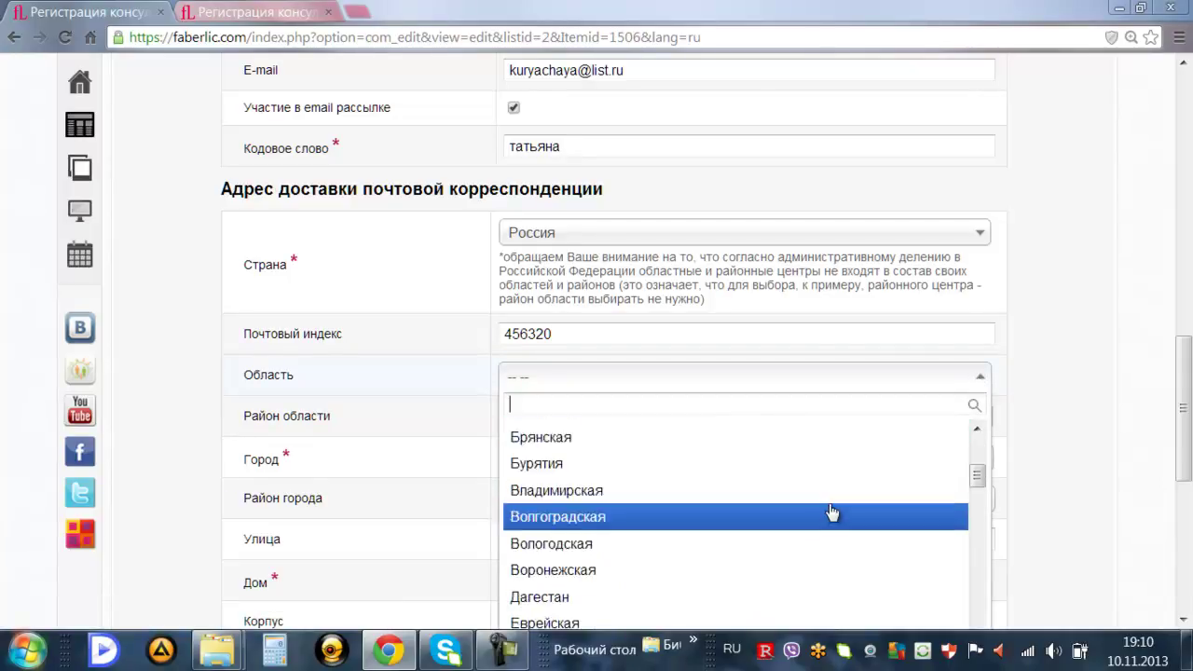
scroll(831, 511, "up", 3)
scroll(831, 512, "down", 2)
scroll(830, 511, "up", 1)
scroll(830, 512, "down", 7)
scroll(831, 515, "down", 5)
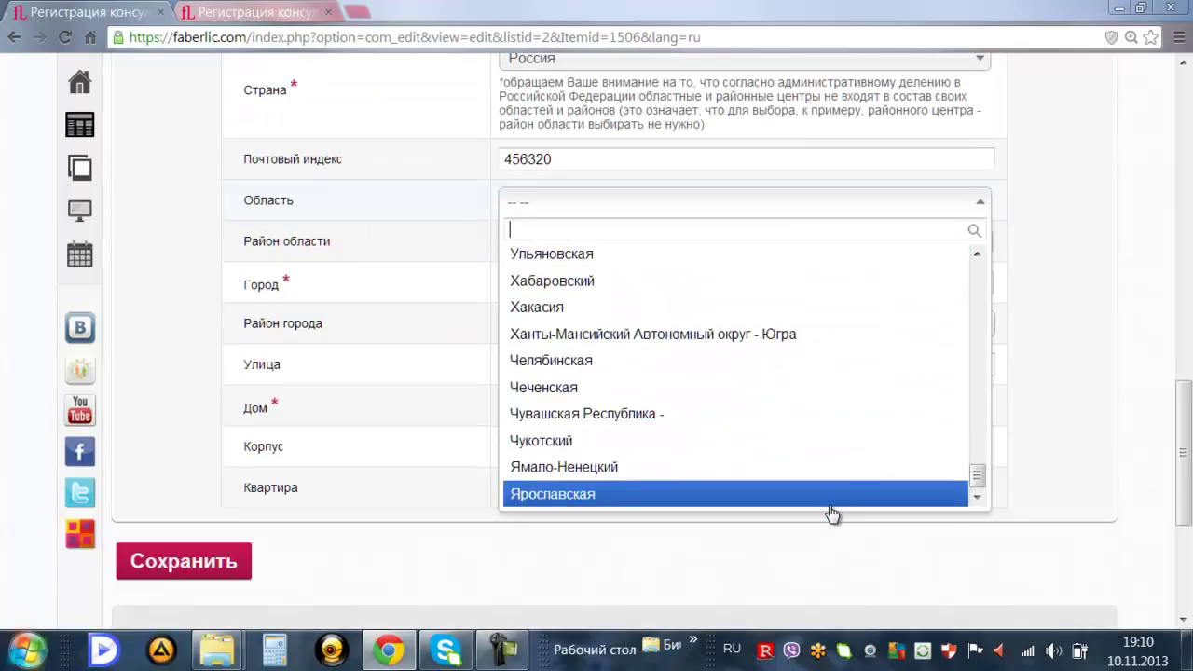
left_click(799, 373)
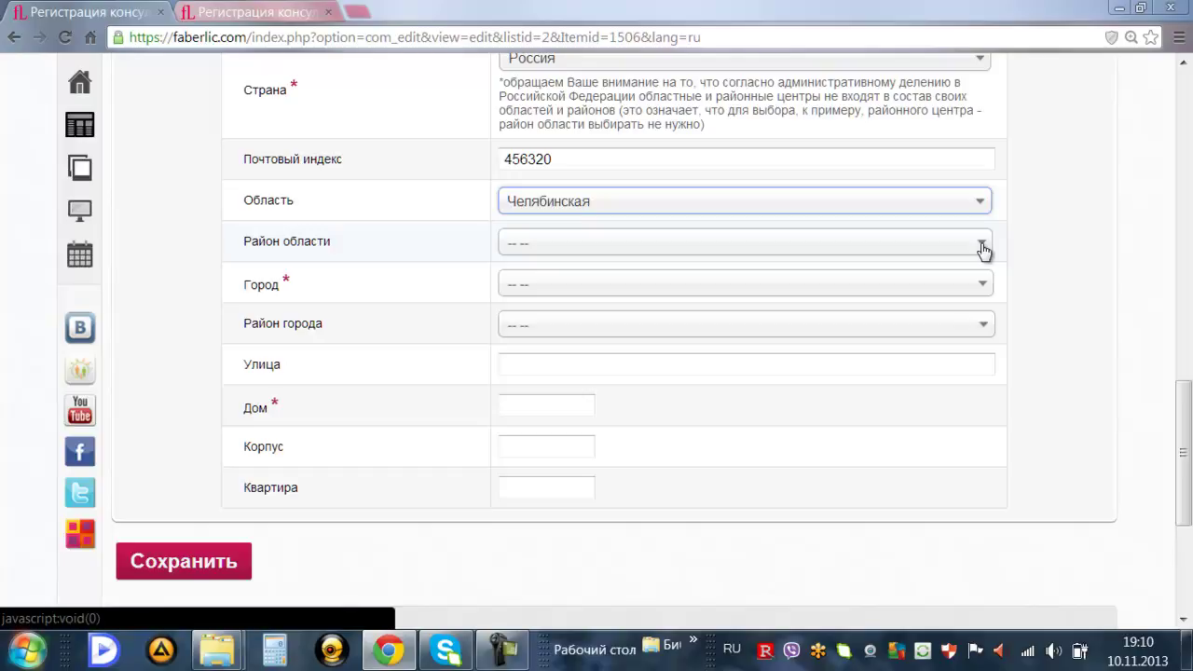
left_click(984, 250)
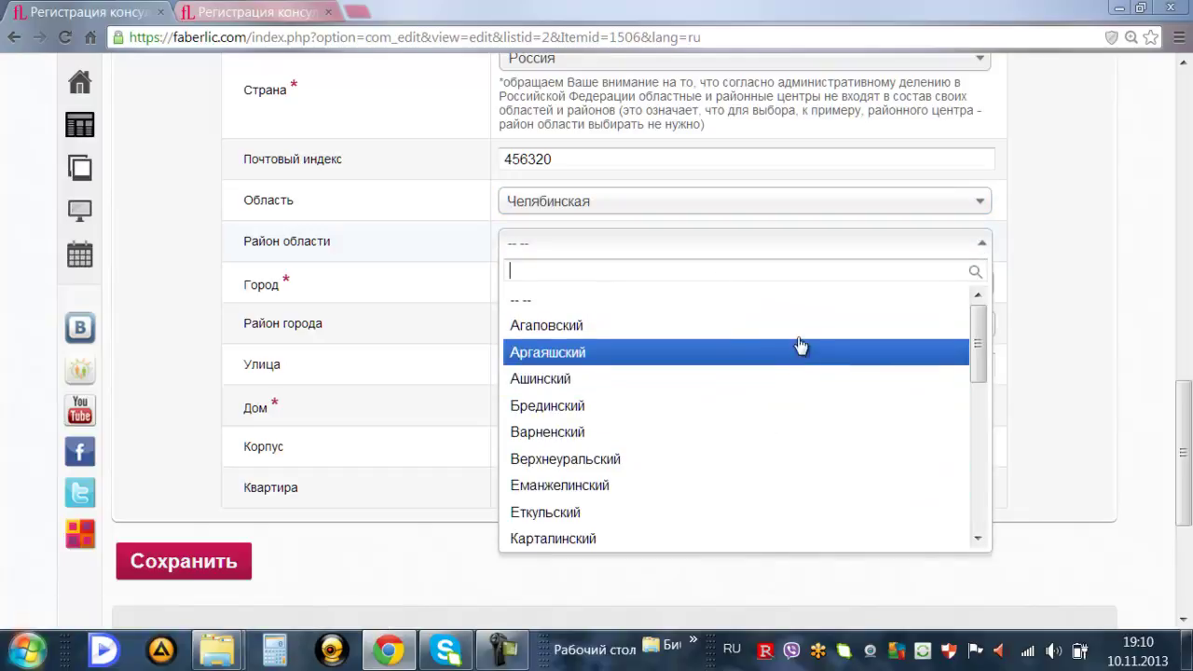
Step: Leave the district empty, choose the delivery city from the Город list, and check its districts
left_click(1082, 382)
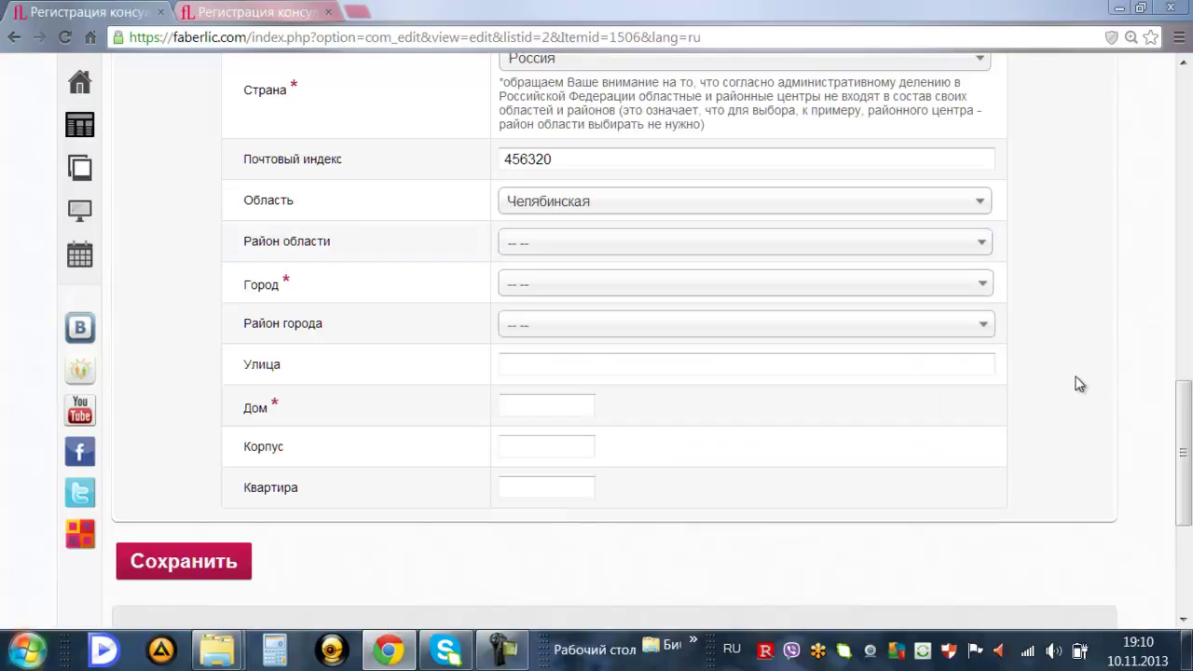
left_click(984, 287)
scroll(914, 482, "down", 8)
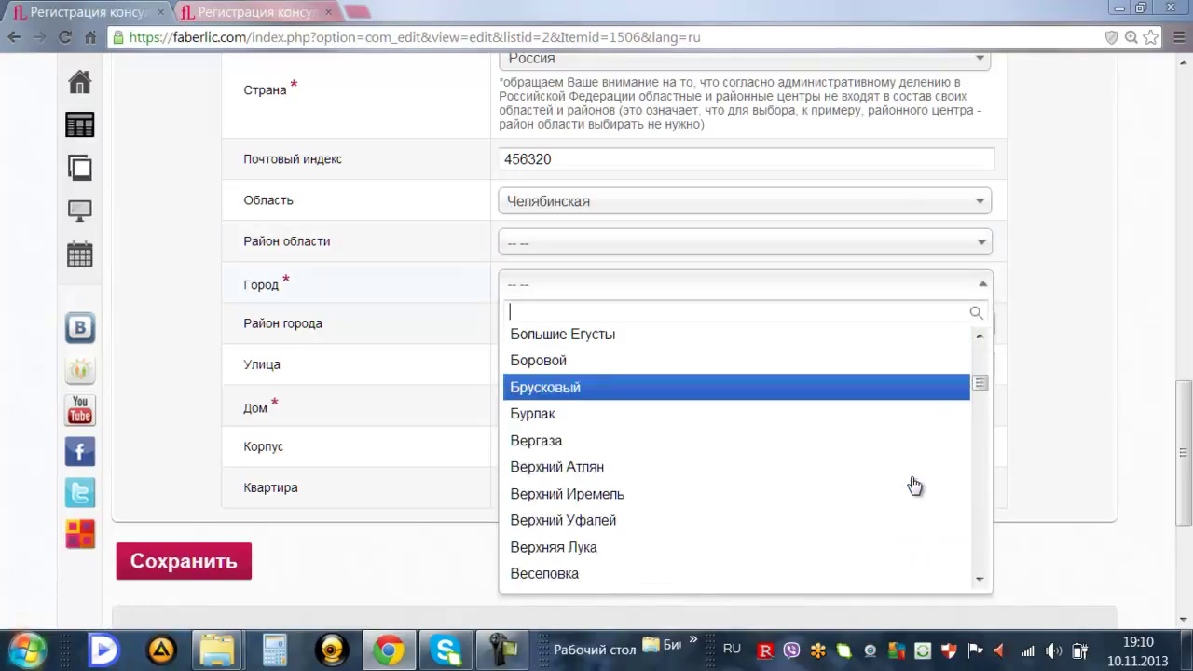
scroll(913, 485, "down", 6)
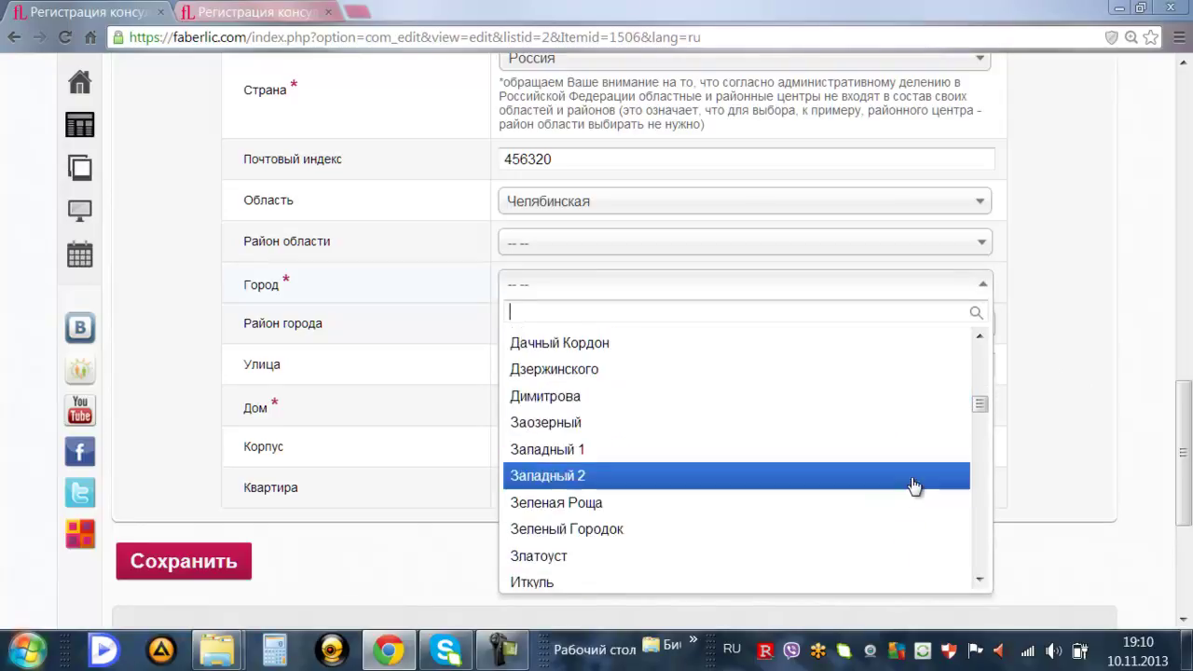
scroll(913, 485, "down", 8)
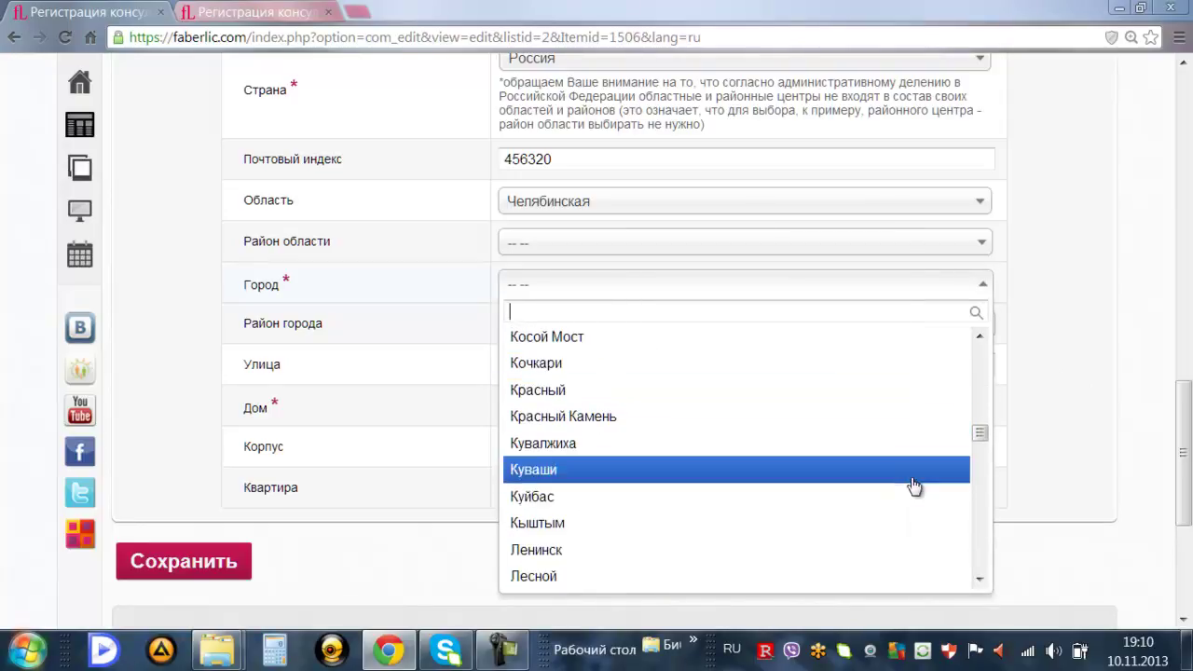
scroll(913, 485, "down", 7)
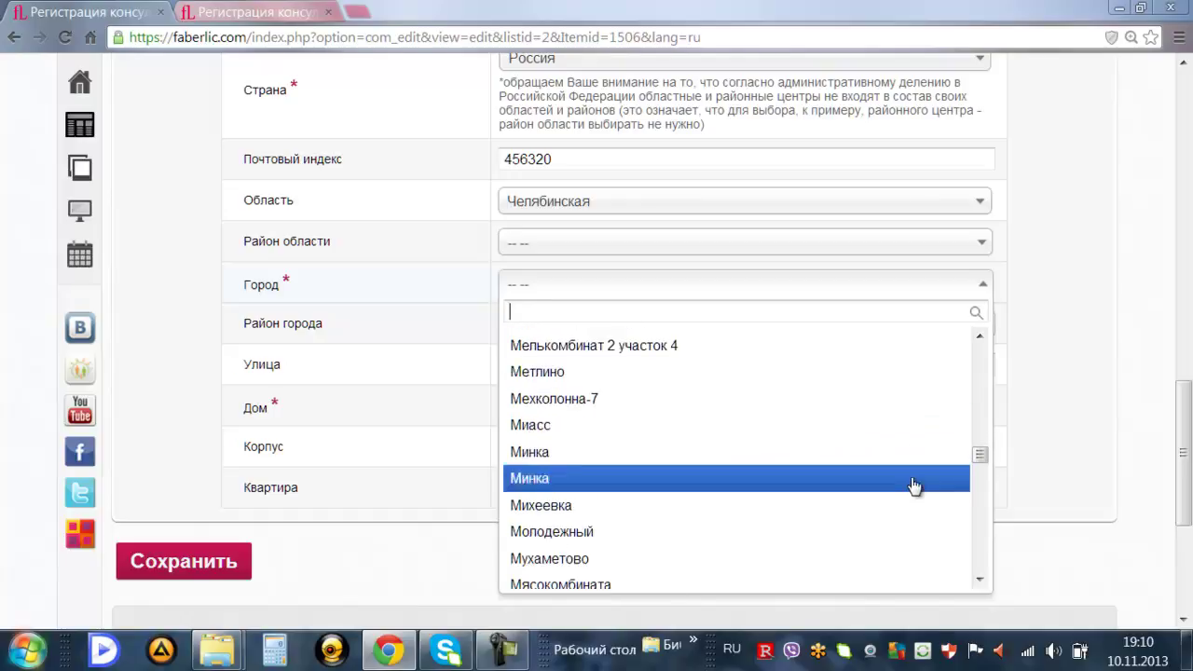
left_click(876, 343)
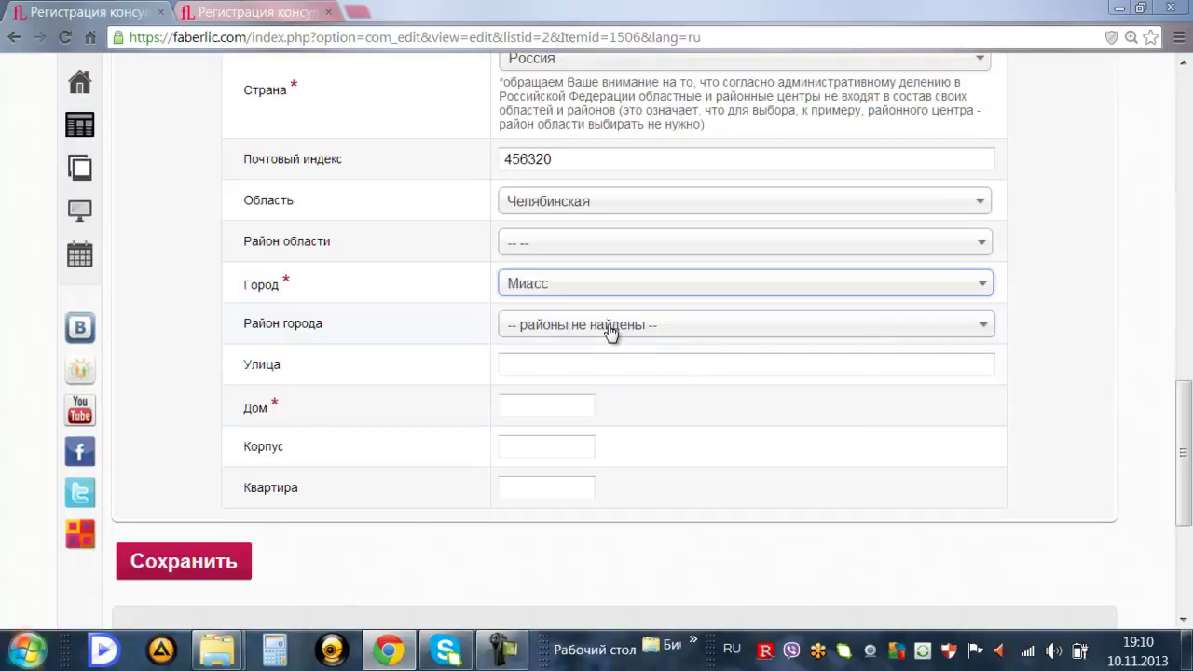
left_click(986, 328)
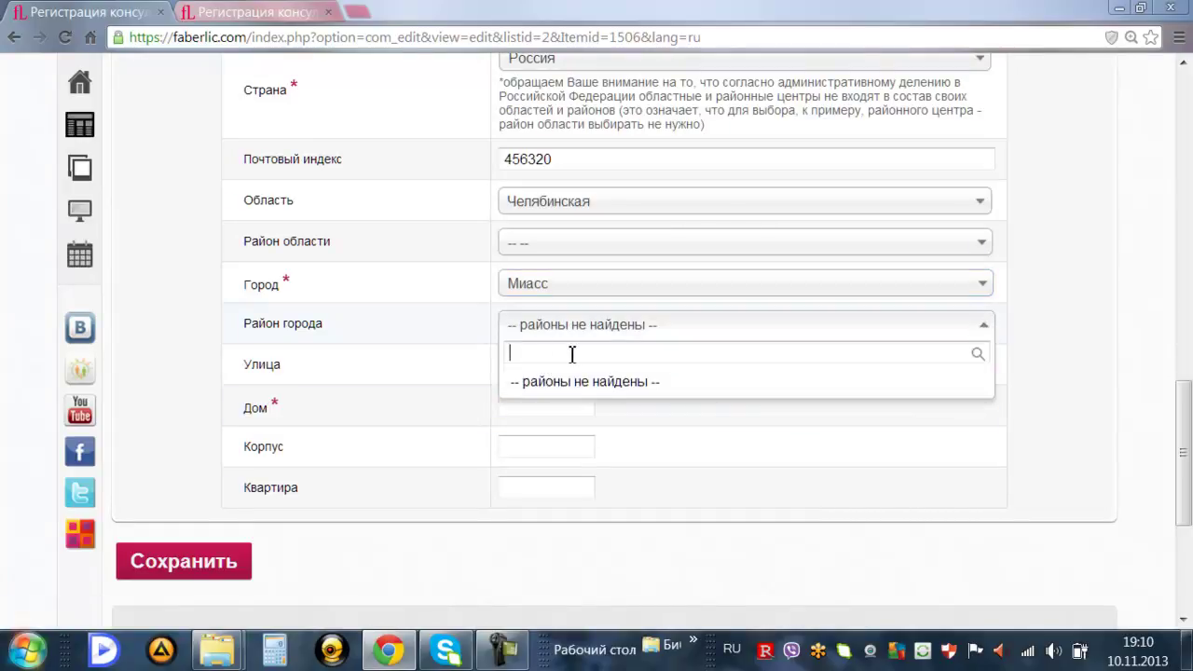
left_click(988, 246)
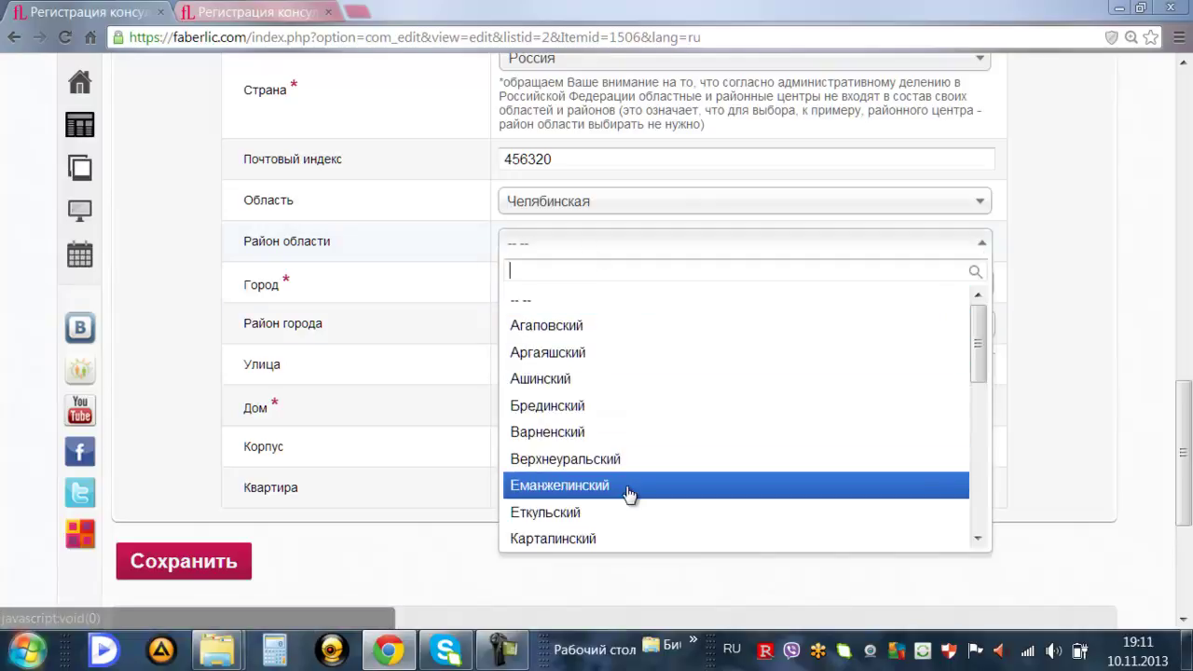
scroll(629, 499, "down", 1)
scroll(631, 506, "up", 1)
scroll(631, 506, "down", 5)
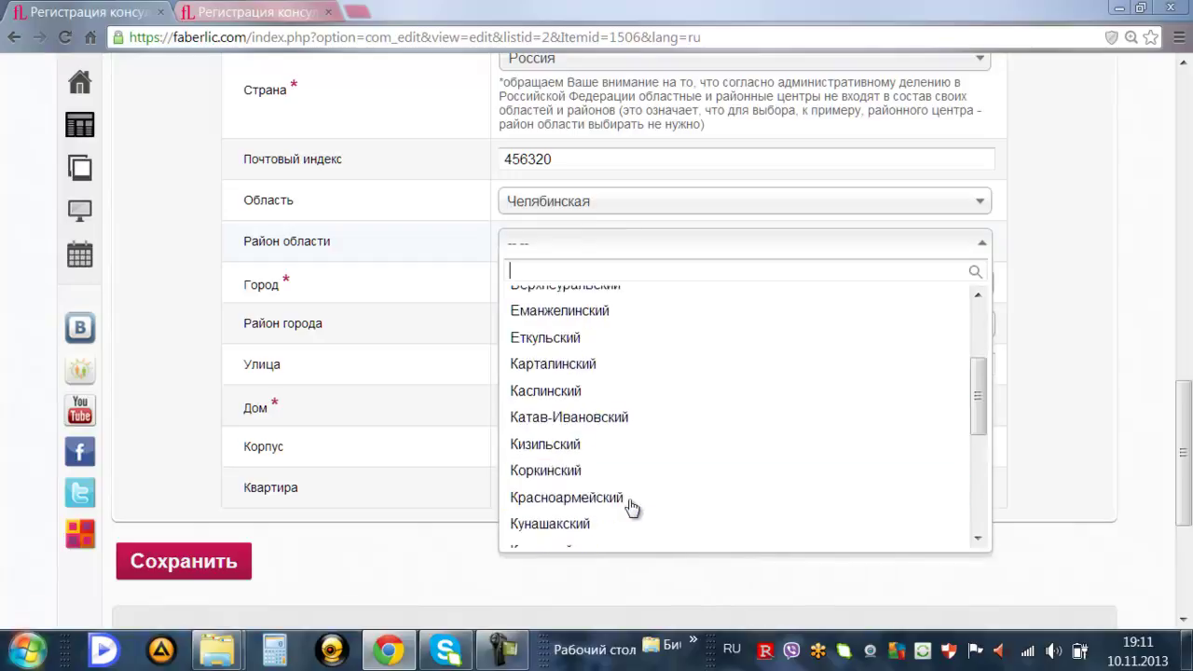
scroll(634, 503, "down", 1)
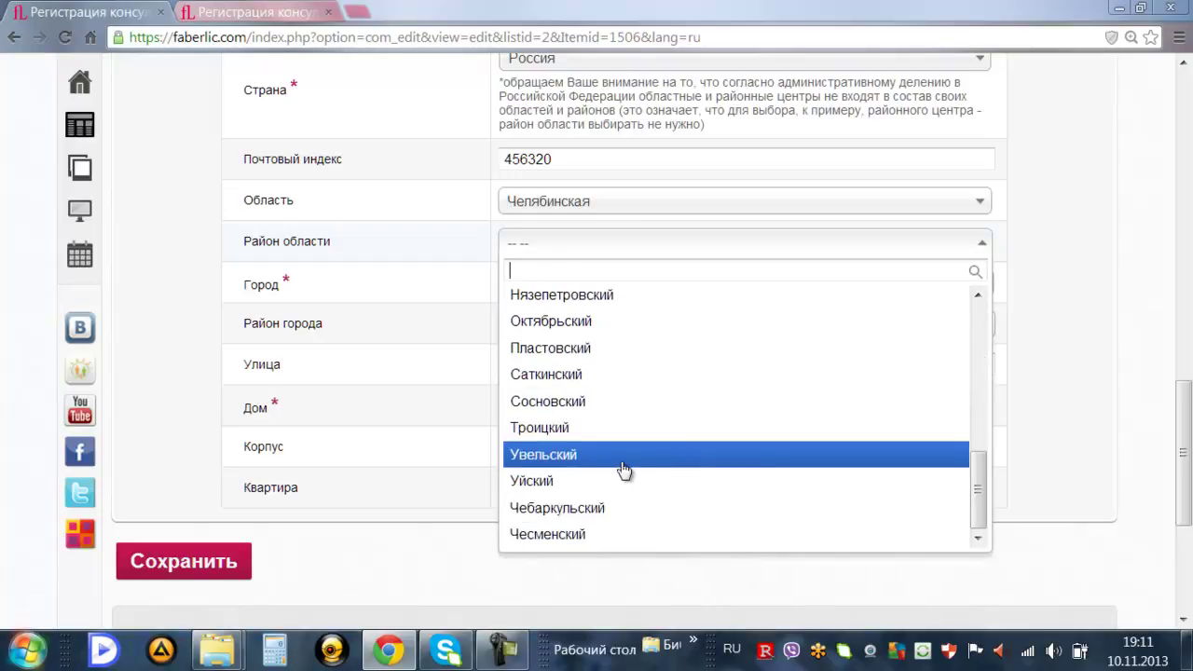
left_click(1068, 405)
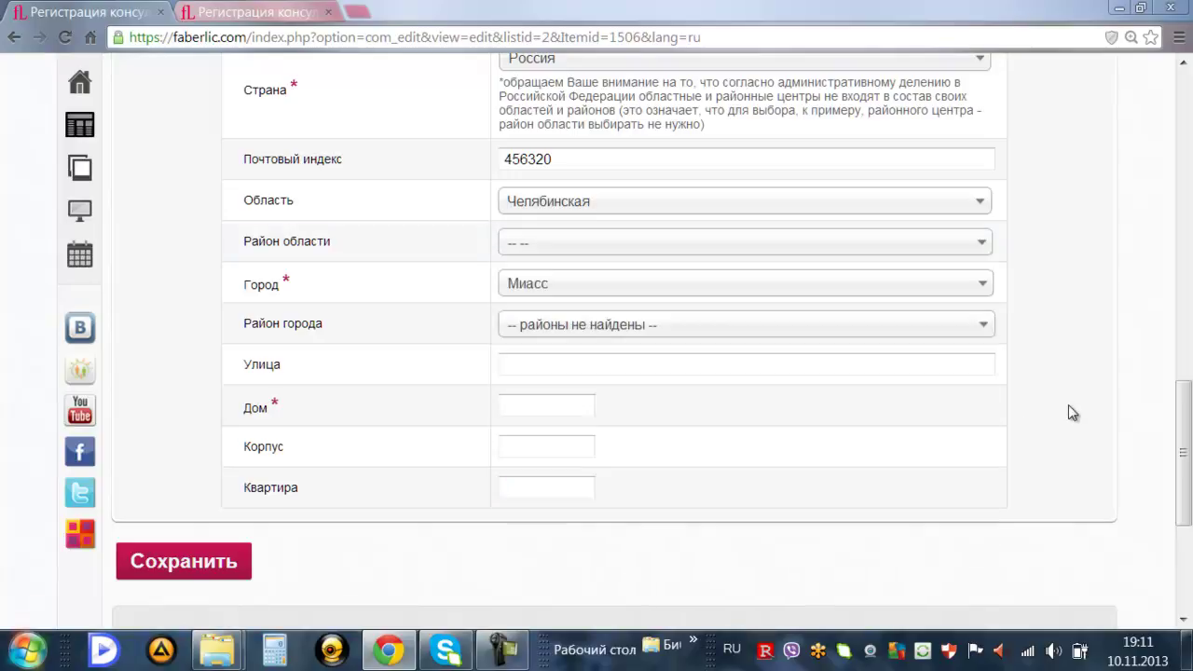
left_click(548, 366)
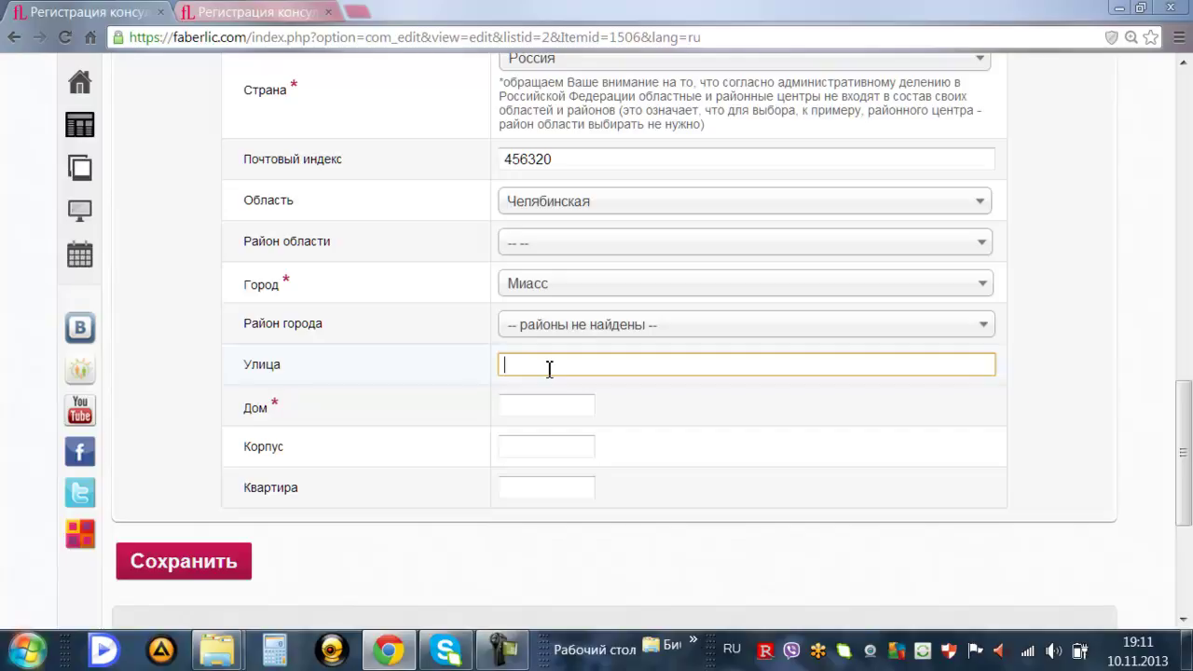
Step: Fill in the street, house, building and apartment fields of the address and save the form
key("Tab")
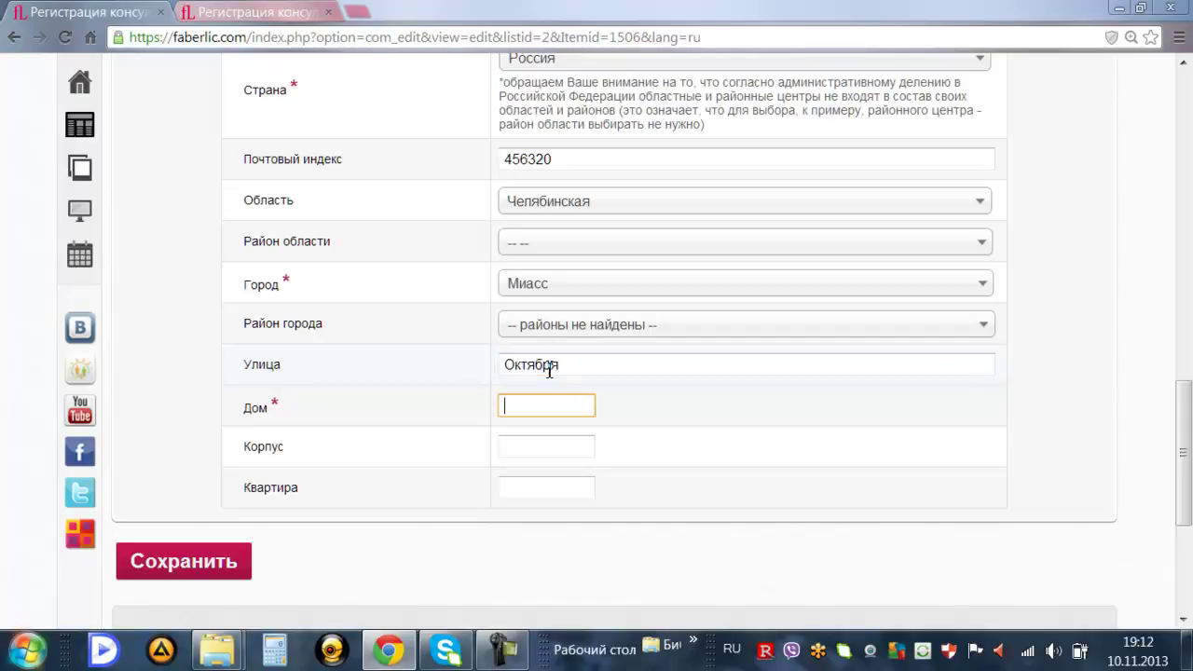
key("Tab")
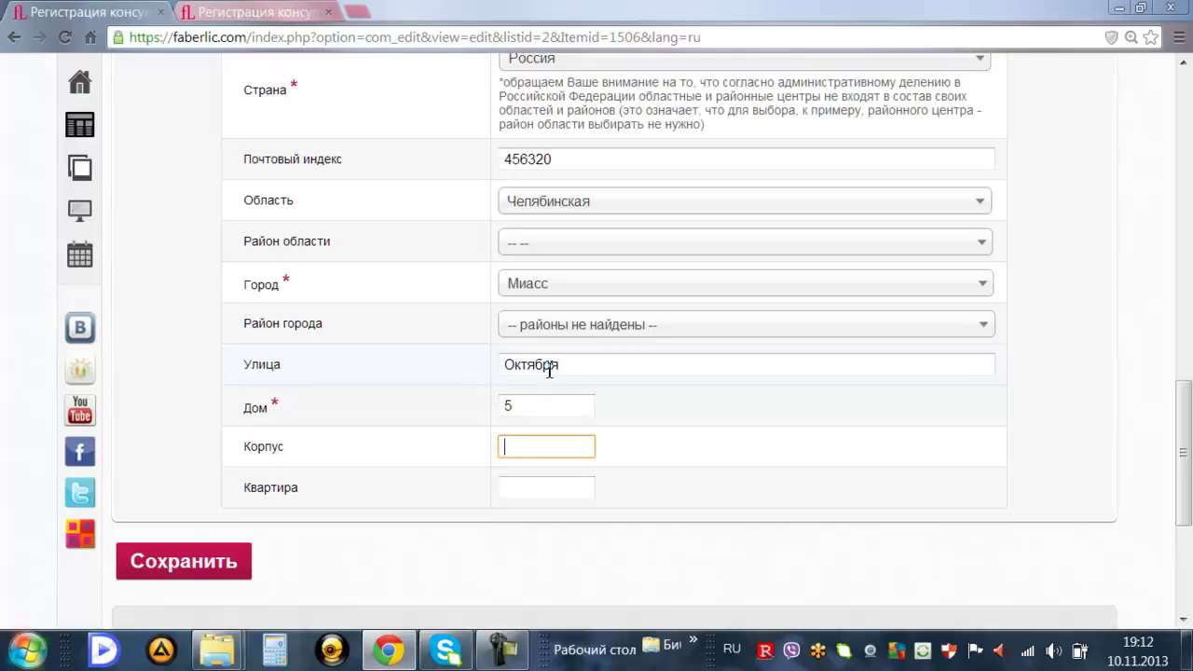
key("Tab")
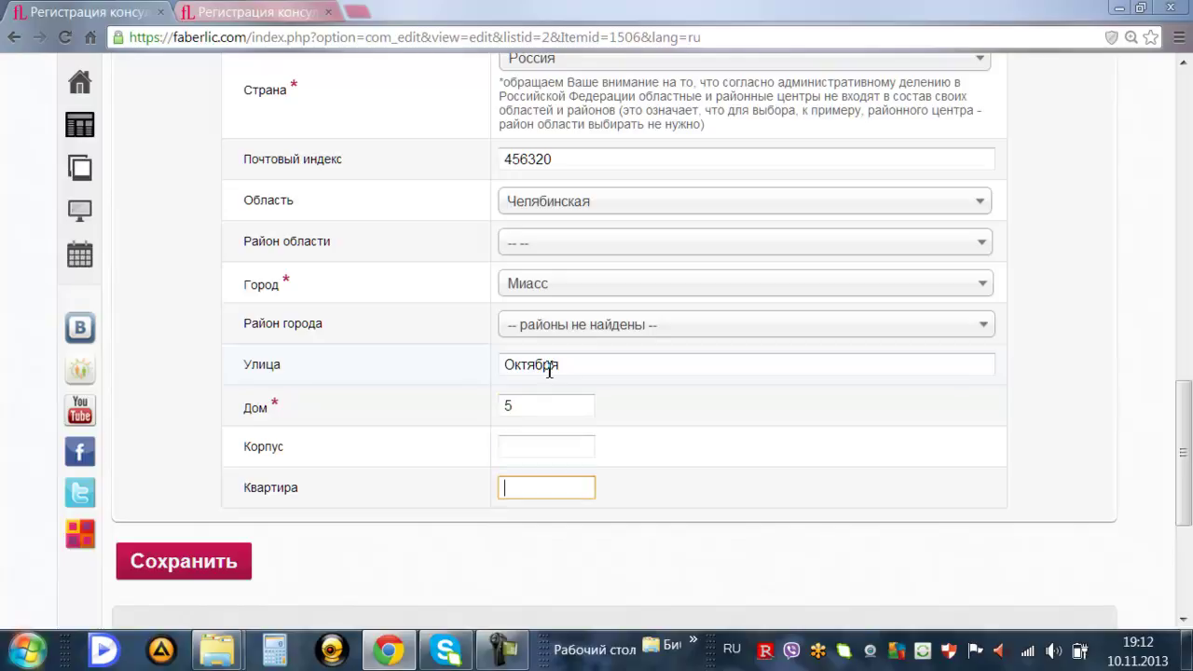
left_click(584, 446)
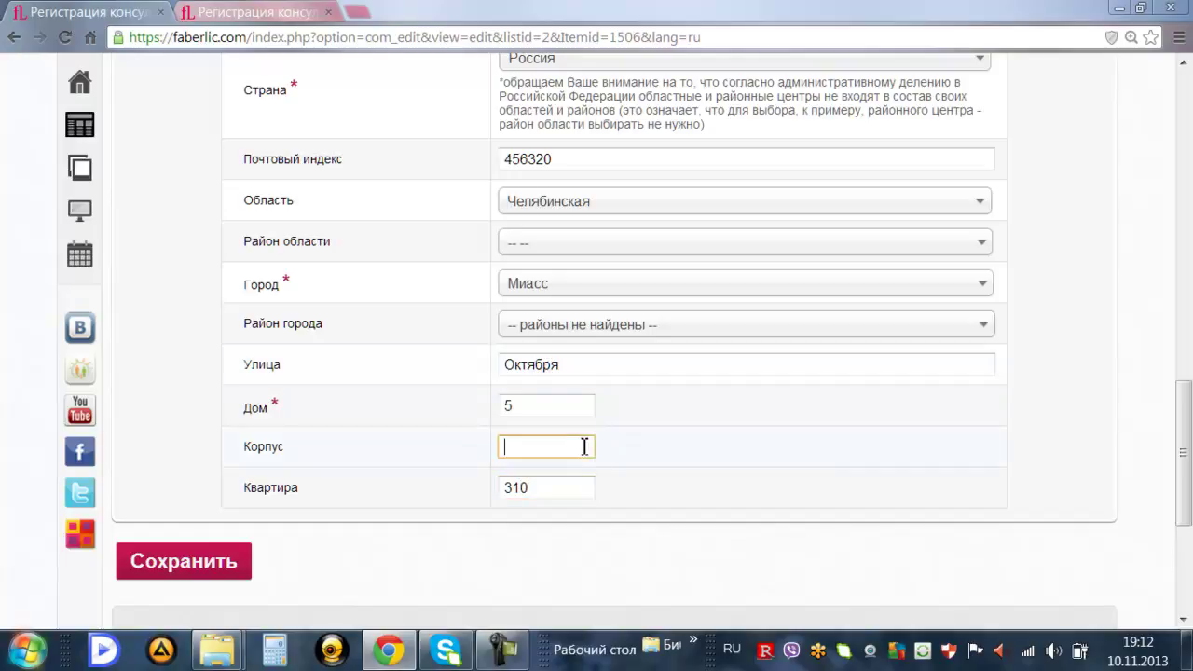
type("3")
left_click(220, 568)
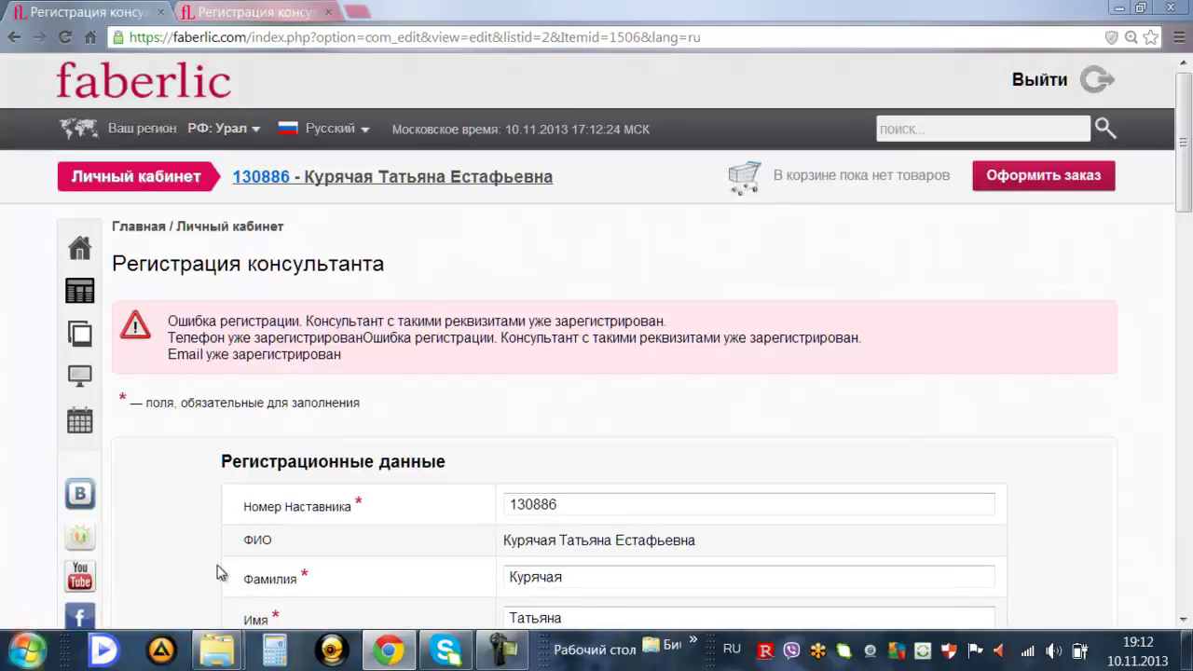
scroll(825, 428, "down", 1)
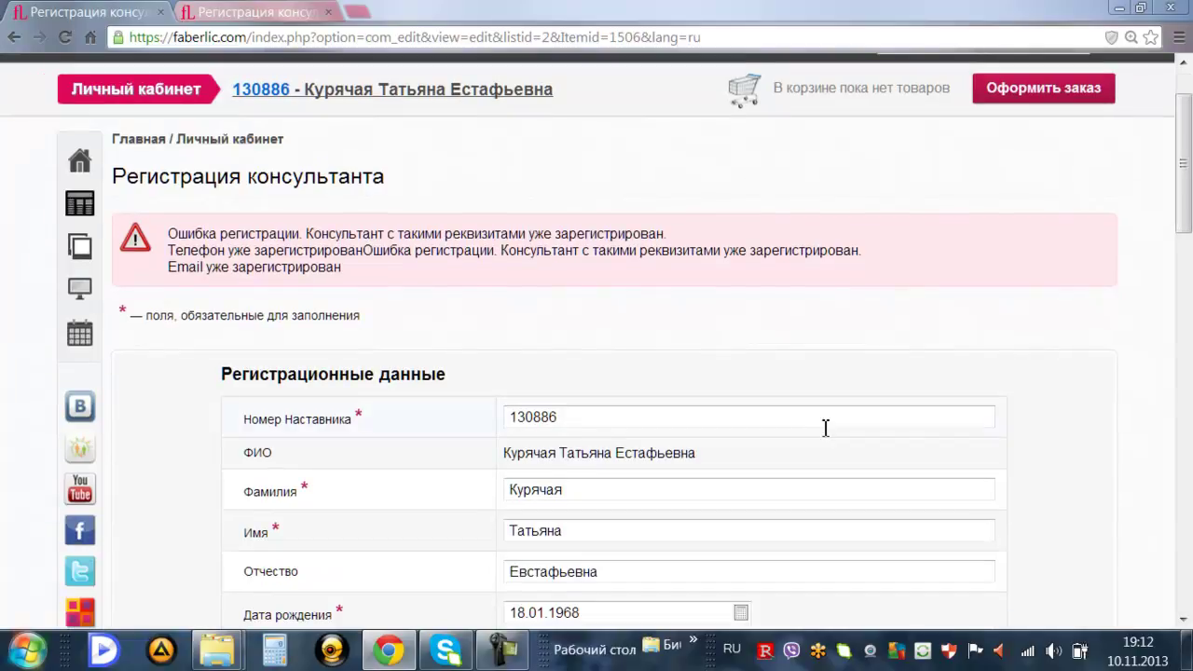
scroll(824, 427, "down", 1)
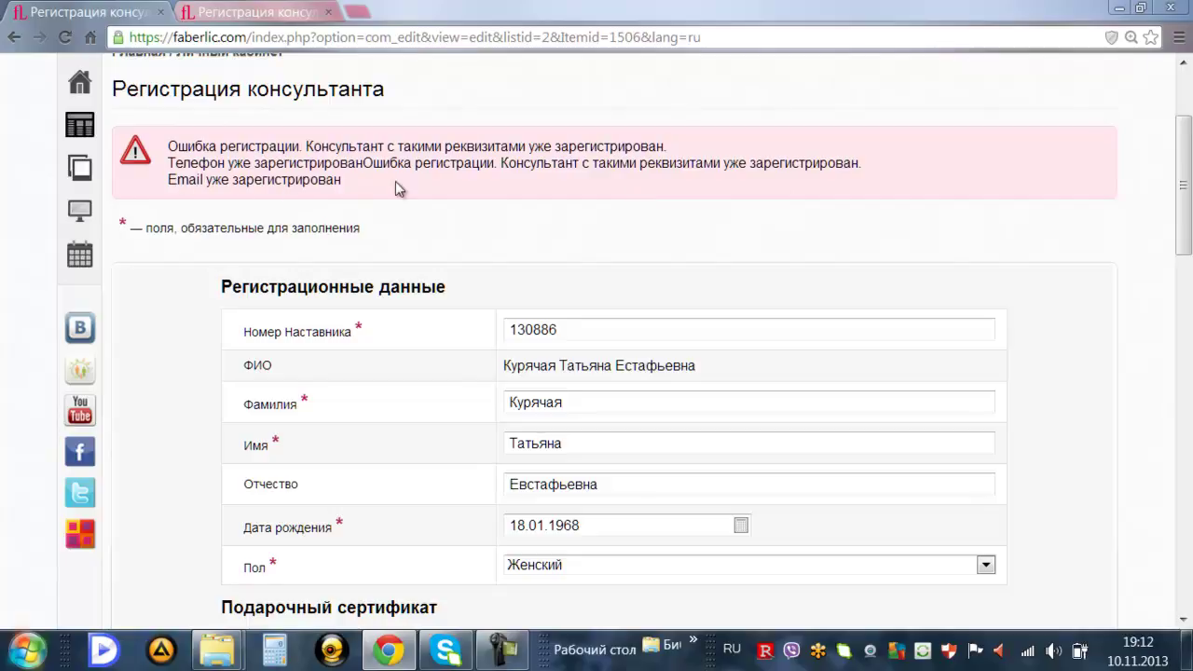
scroll(599, 276, "down", 2)
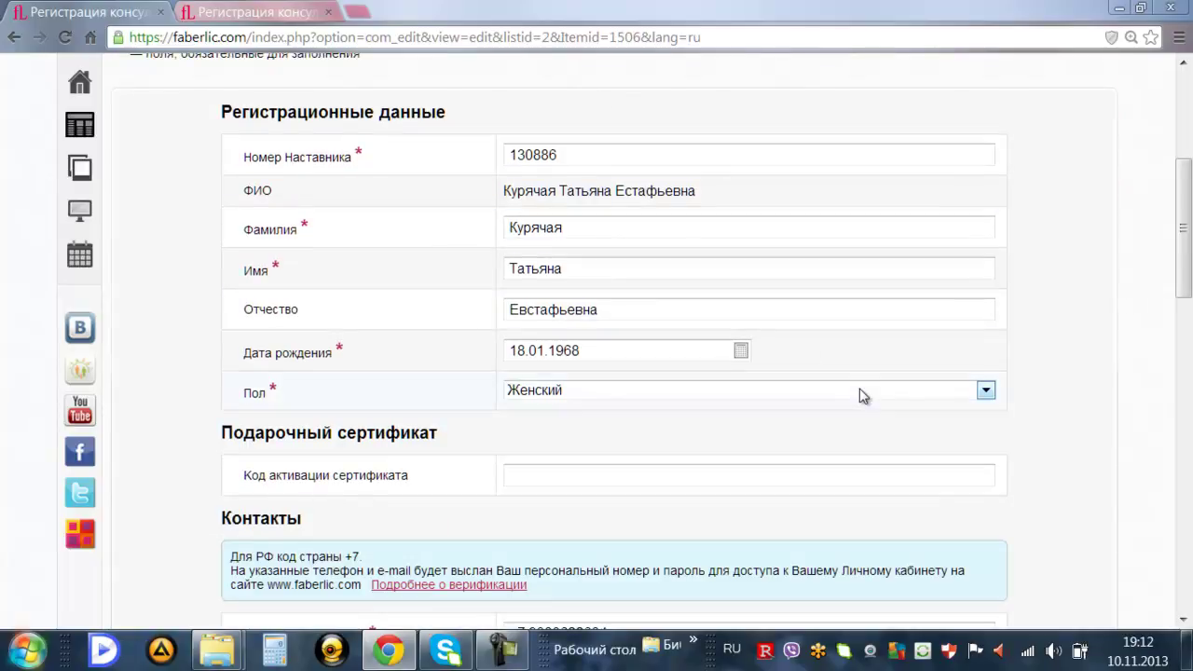
scroll(875, 400, "down", 1)
scroll(876, 401, "down", 2)
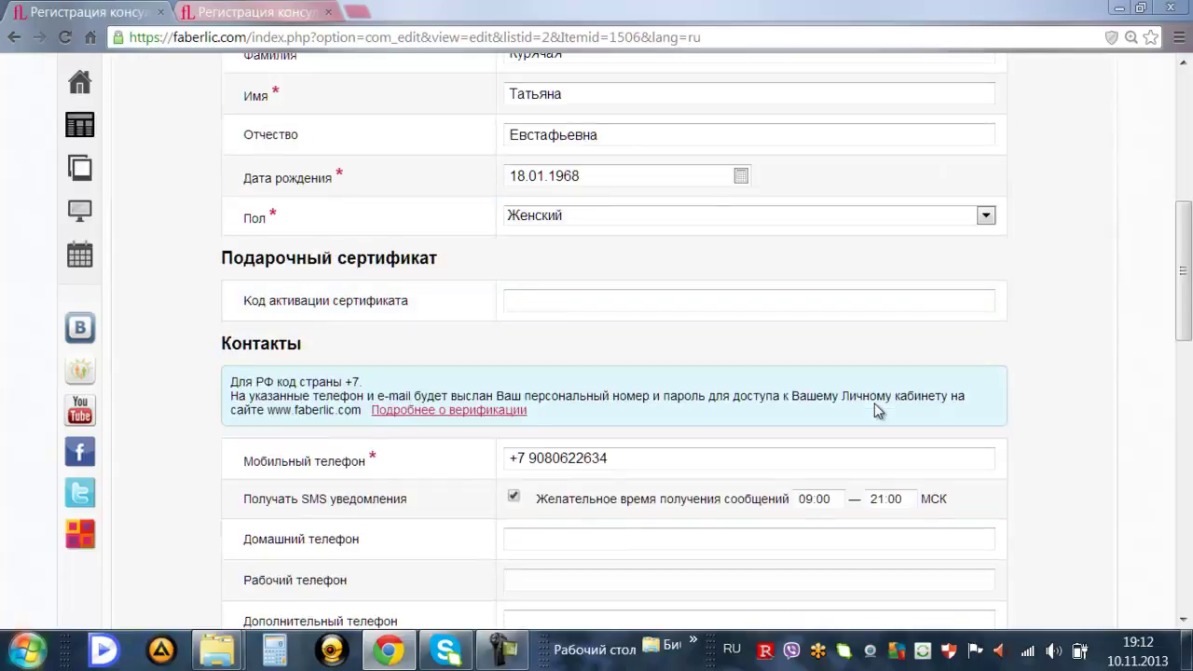
scroll(877, 404, "down", 3)
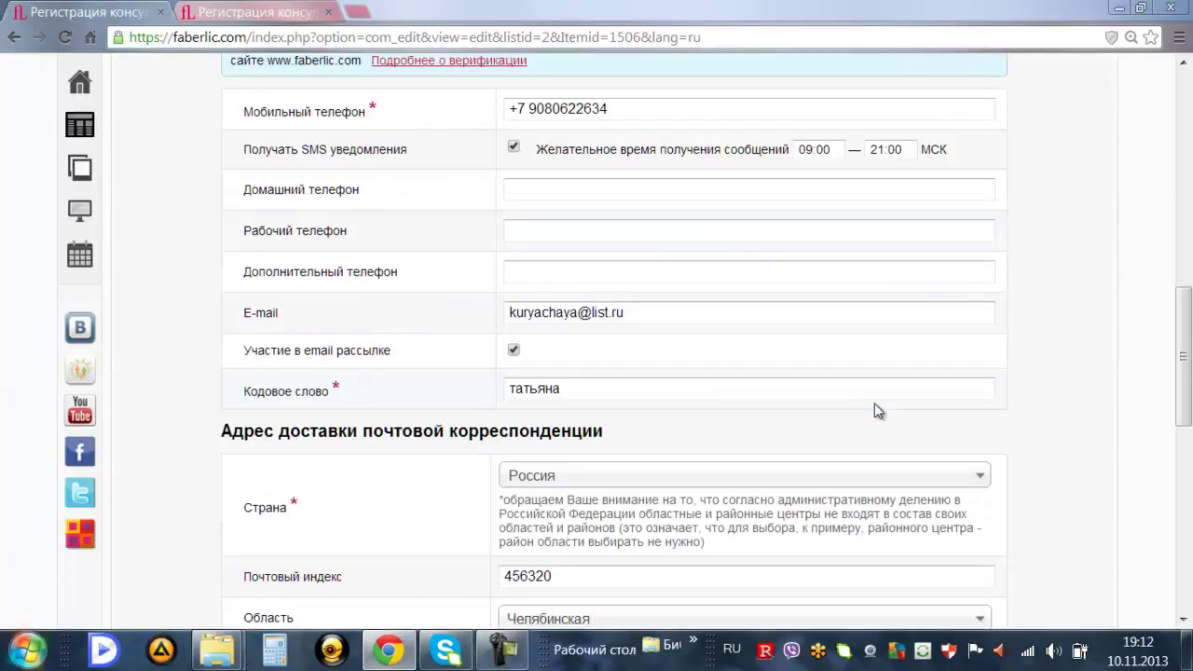
scroll(876, 410, "down", 1)
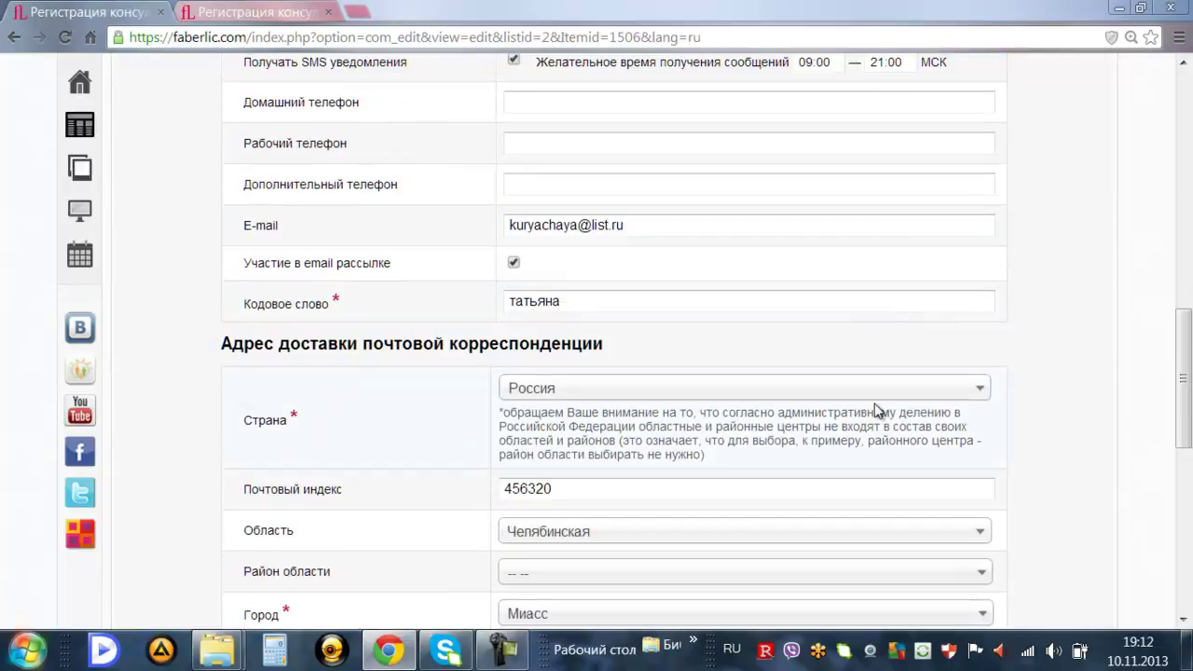
scroll(876, 410, "down", 4)
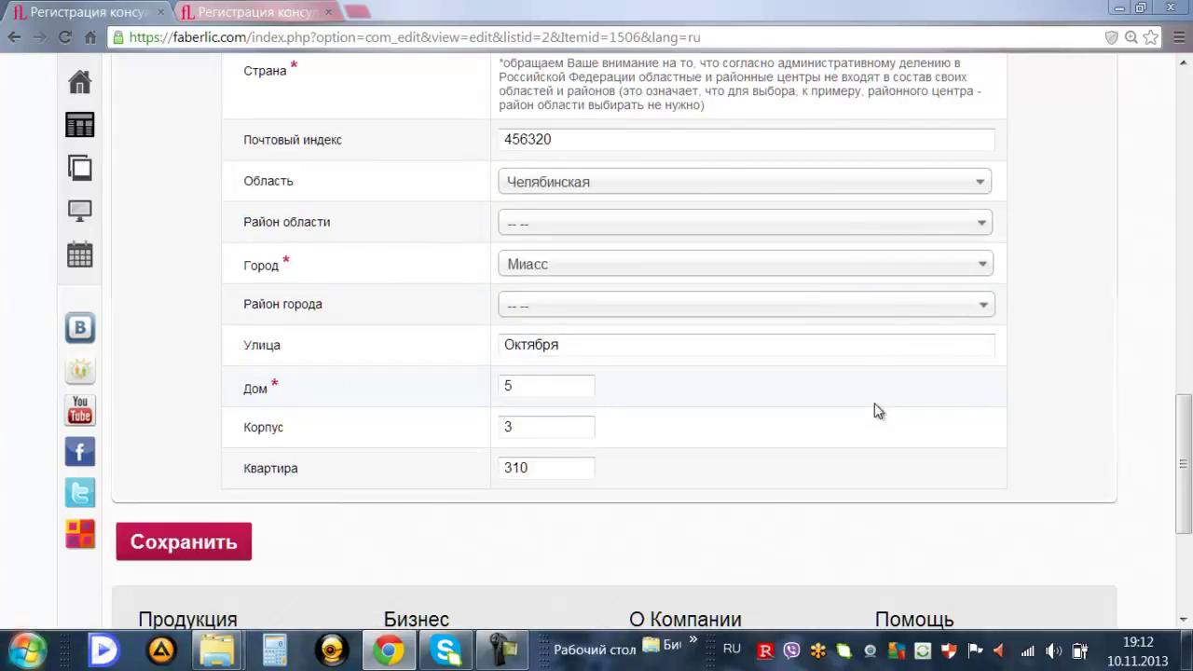
scroll(876, 410, "up", 10)
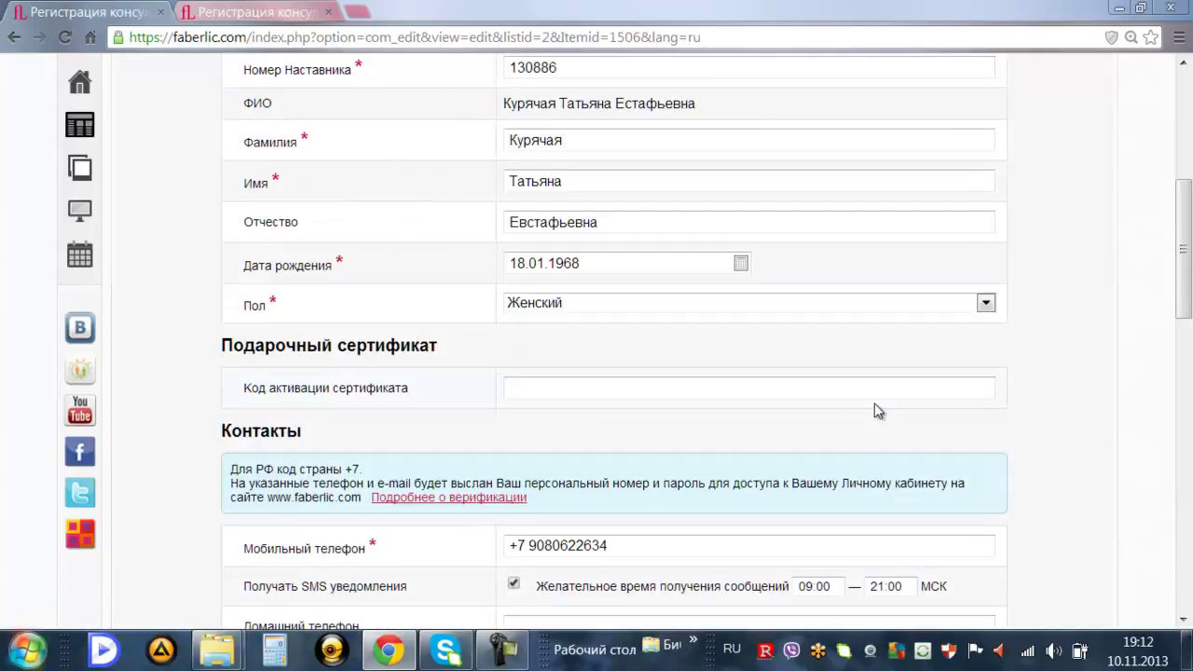
scroll(874, 403, "up", 2)
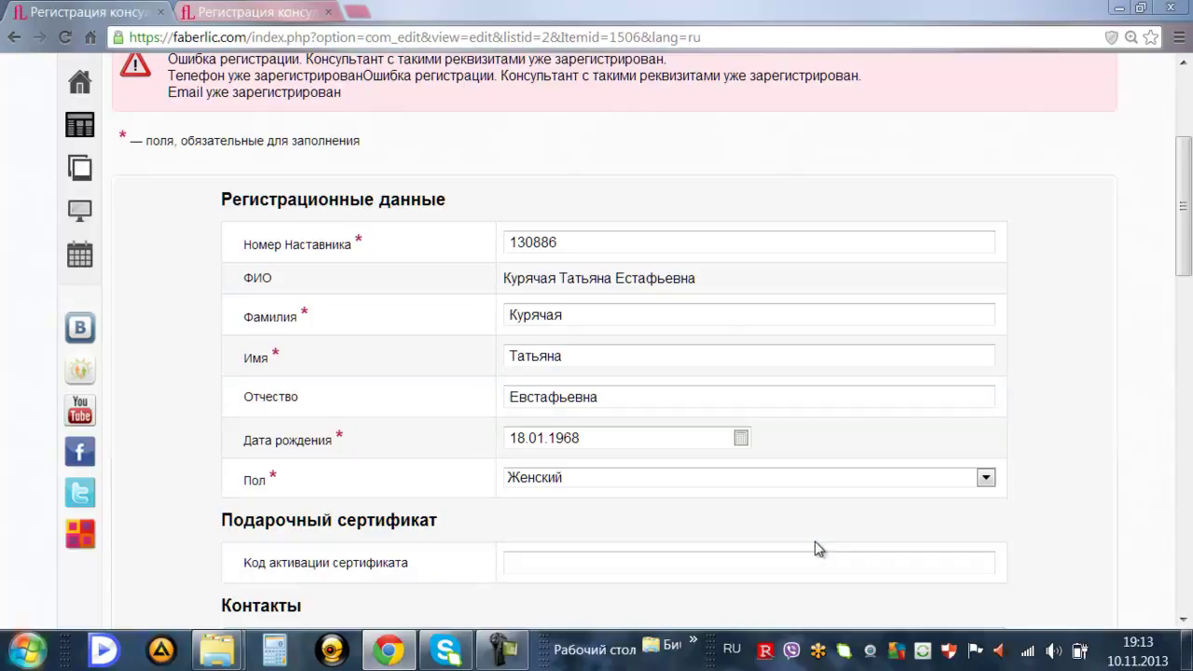
Step: Split the mobile phone entry into a separate +7 country code and local number
scroll(815, 548, "down", 3)
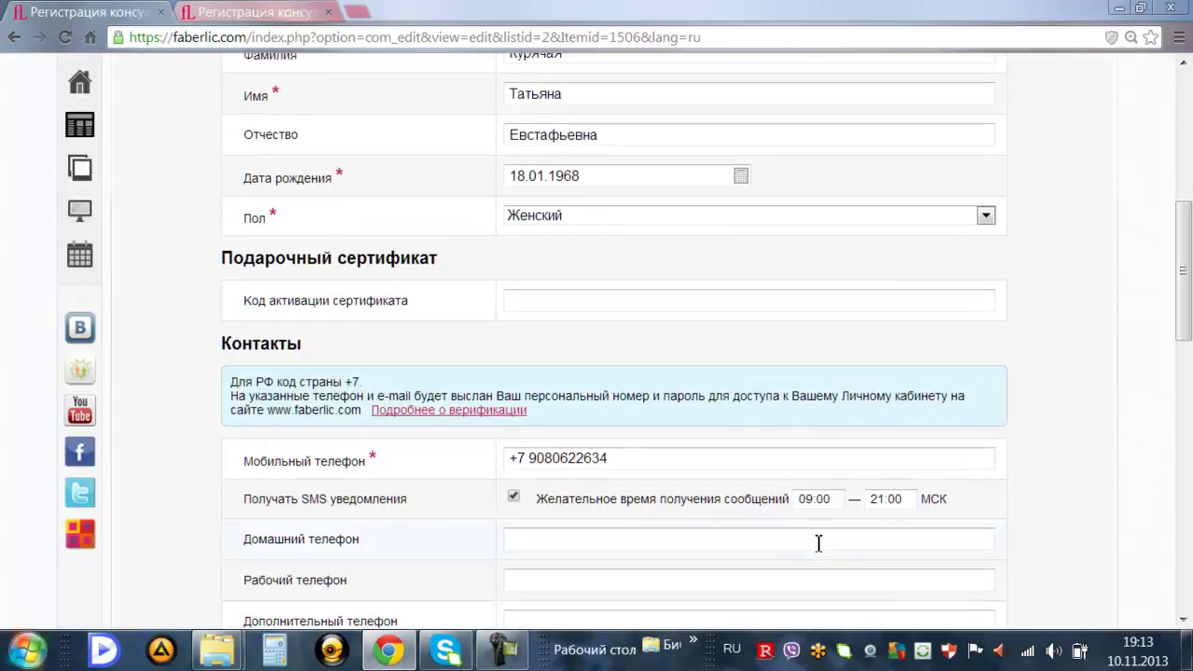
left_click(639, 461)
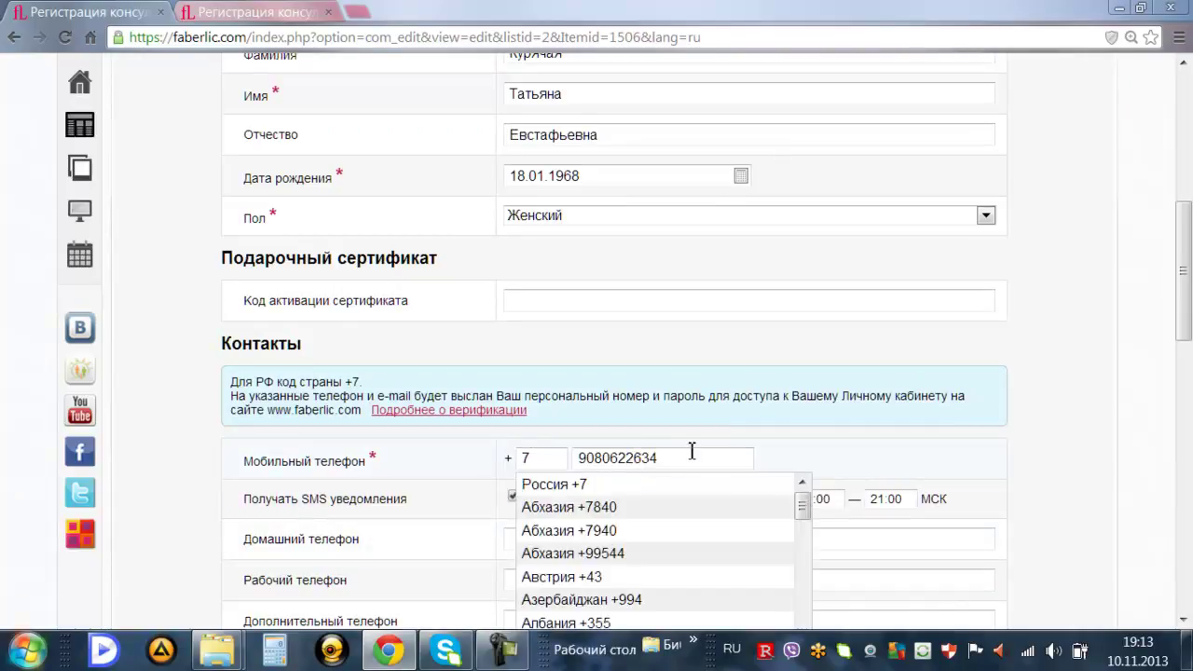
left_click(1067, 484)
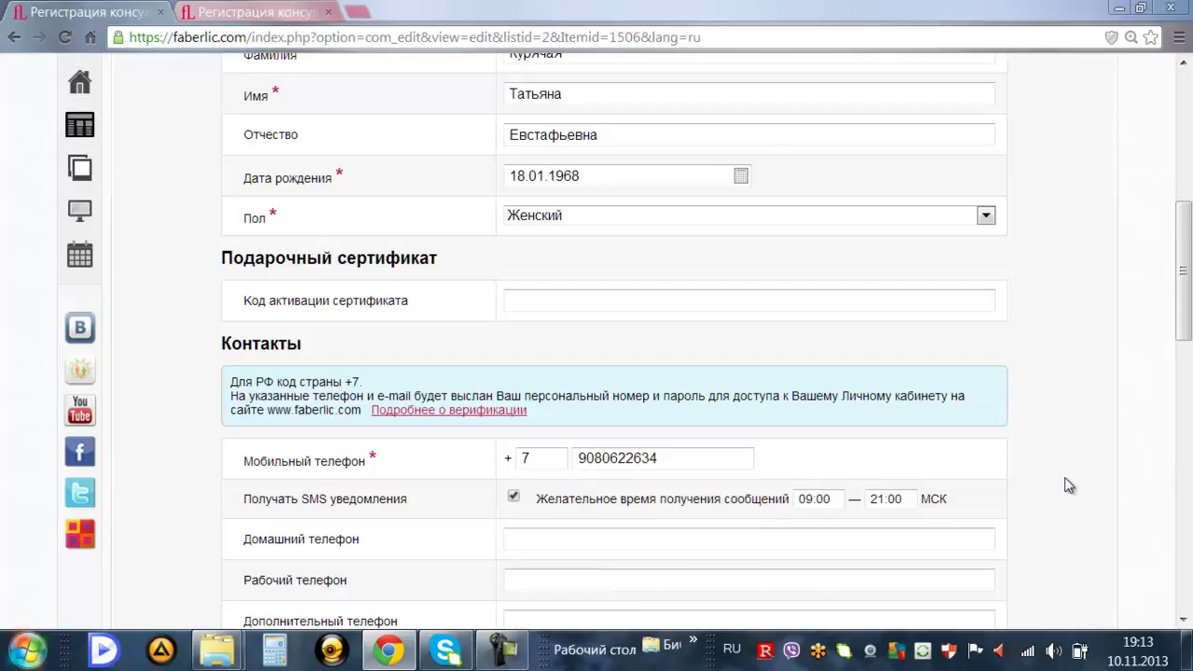
Step: Review the entered e-mail and the rest of the form, leaving them unchanged
scroll(1068, 485, "down", 2)
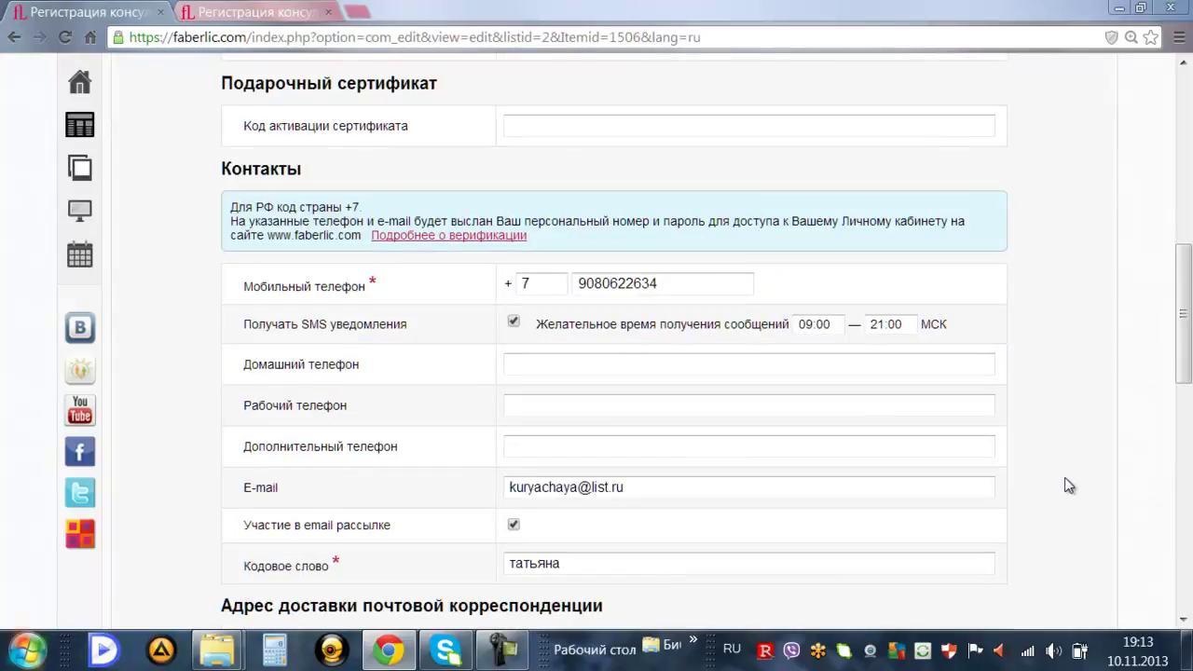
scroll(1068, 485, "down", 1)
left_click(664, 402)
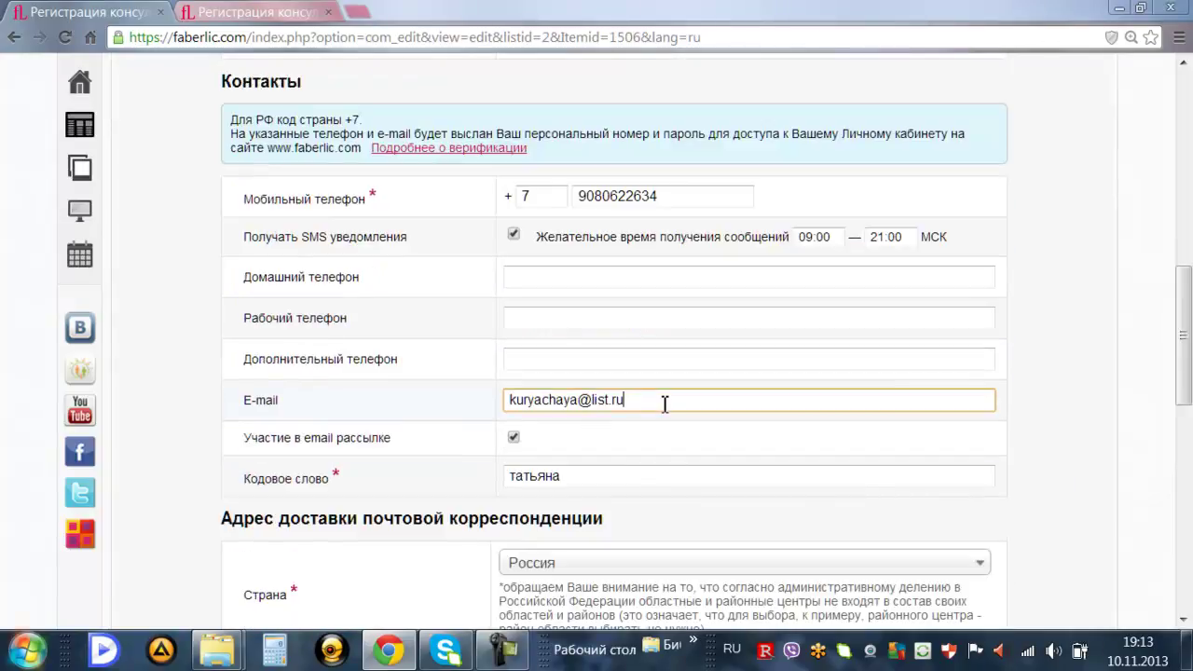
left_click(1076, 496)
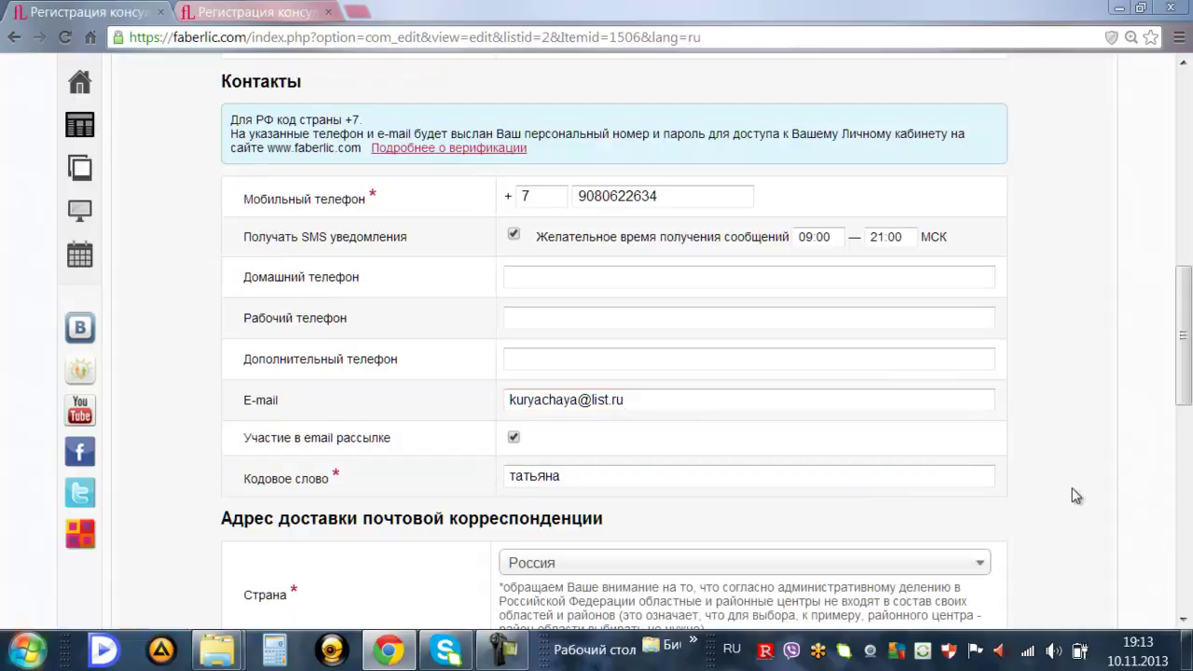
scroll(1076, 495, "up", 4)
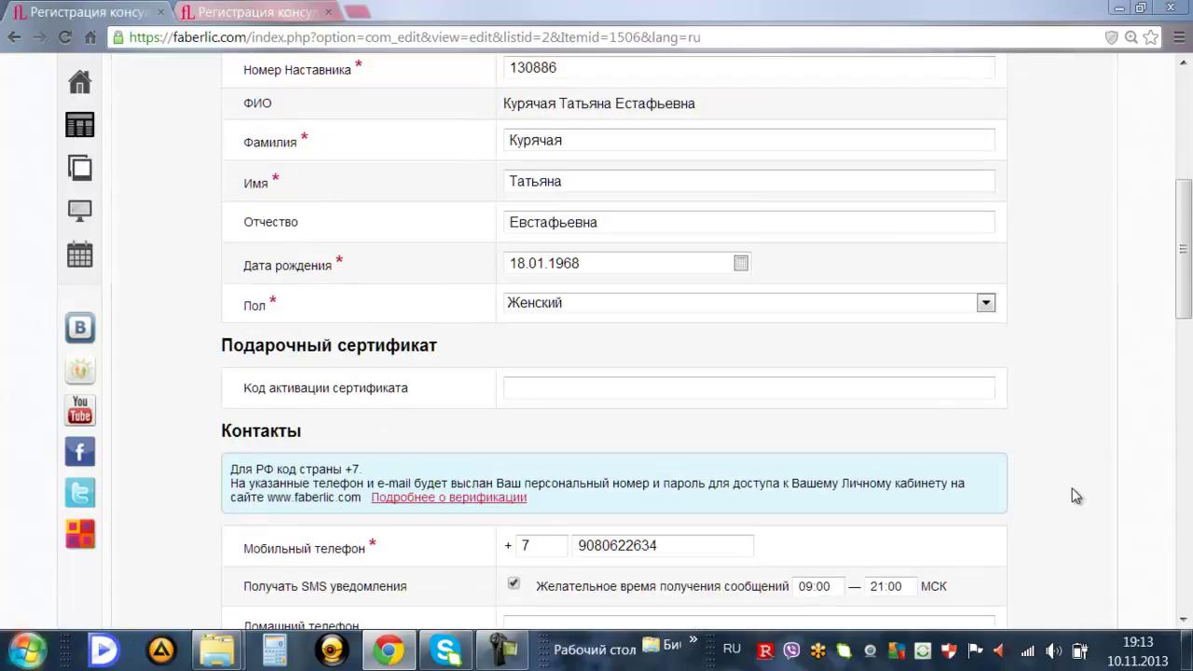
scroll(1076, 496, "up", 1)
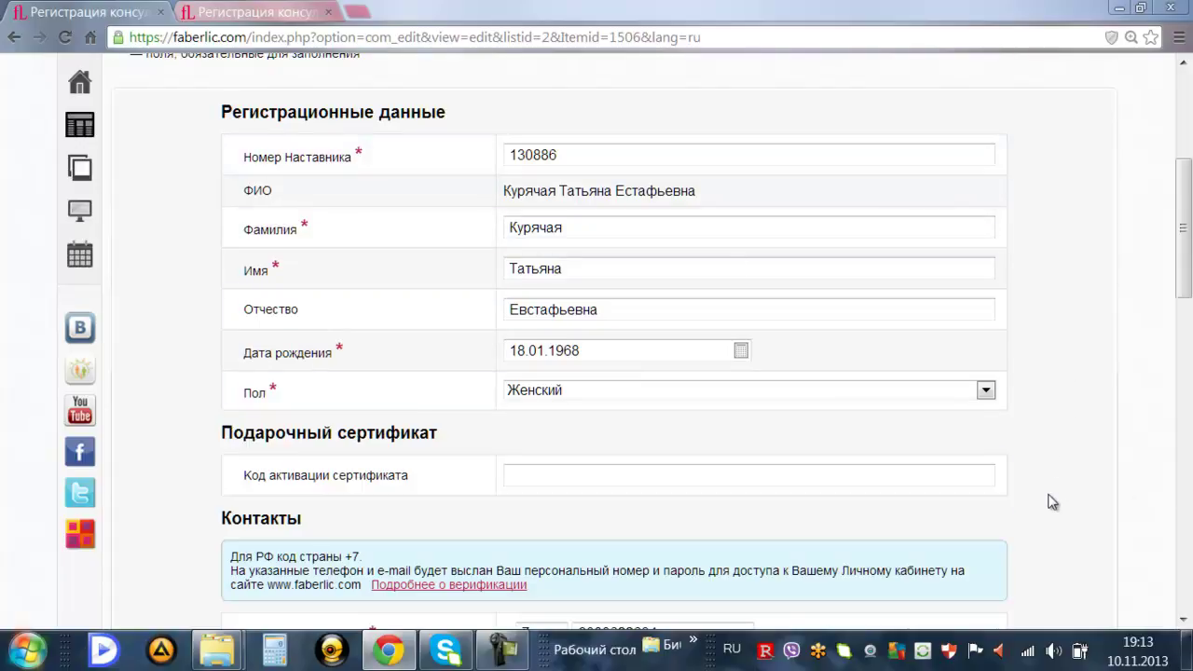
scroll(1051, 502, "down", 7)
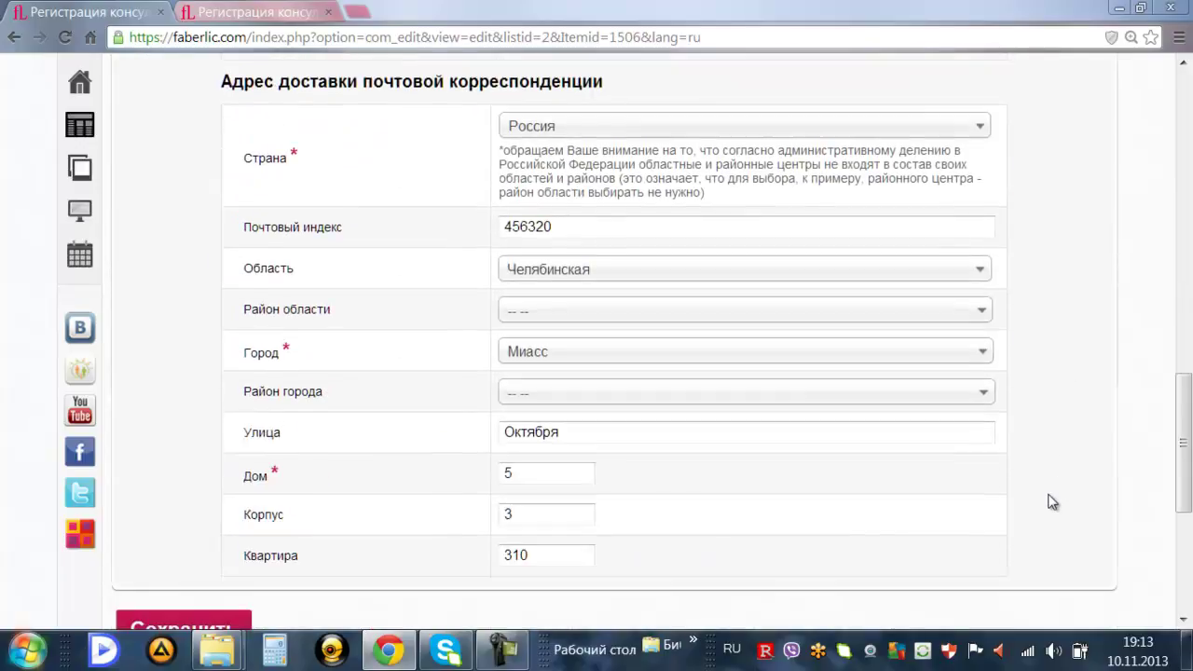
scroll(1052, 501, "down", 2)
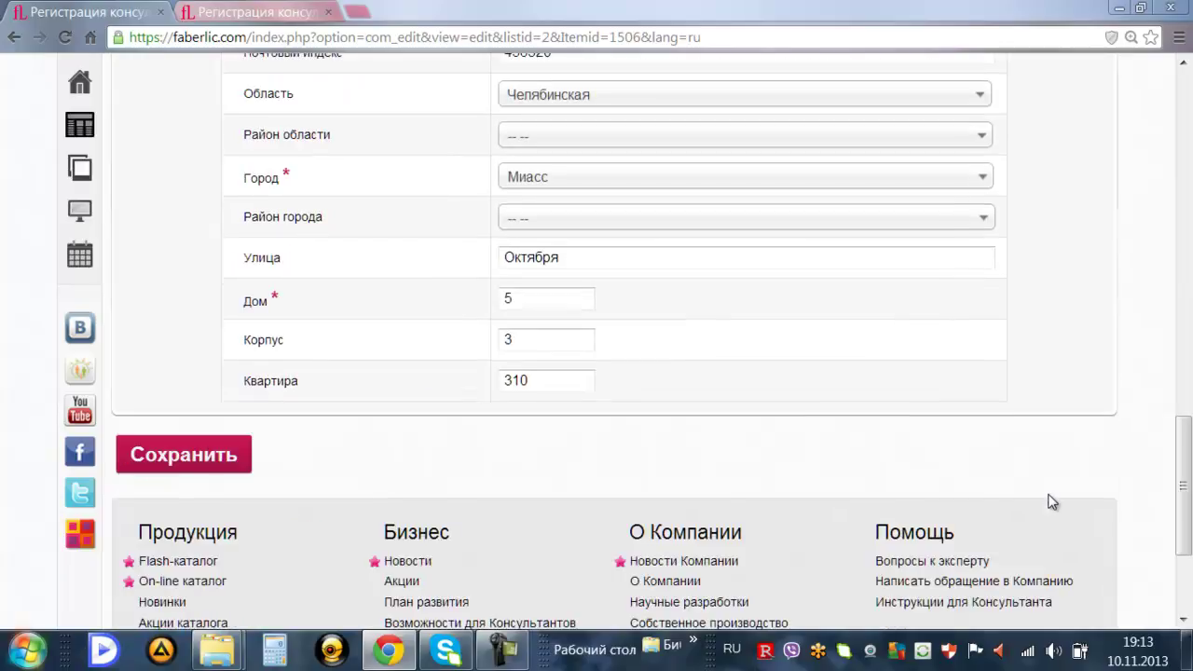
Step: Submit the registration form with Сохранить and wait for the page to reload
left_click(235, 457)
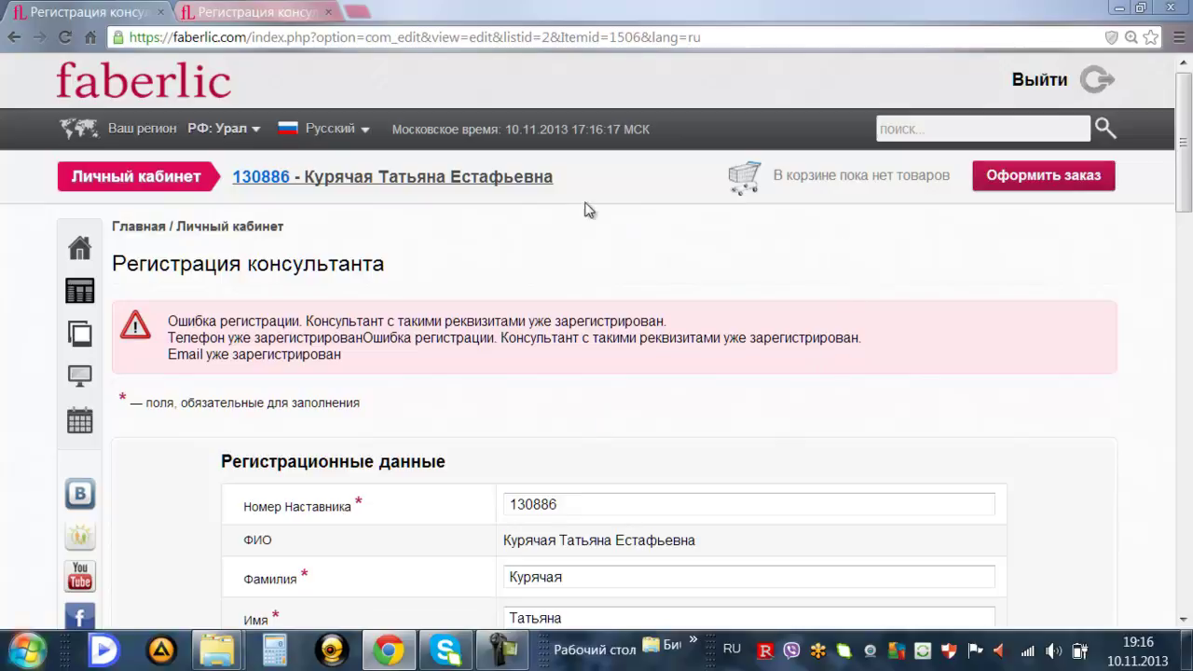
mouse_move(1041, 181)
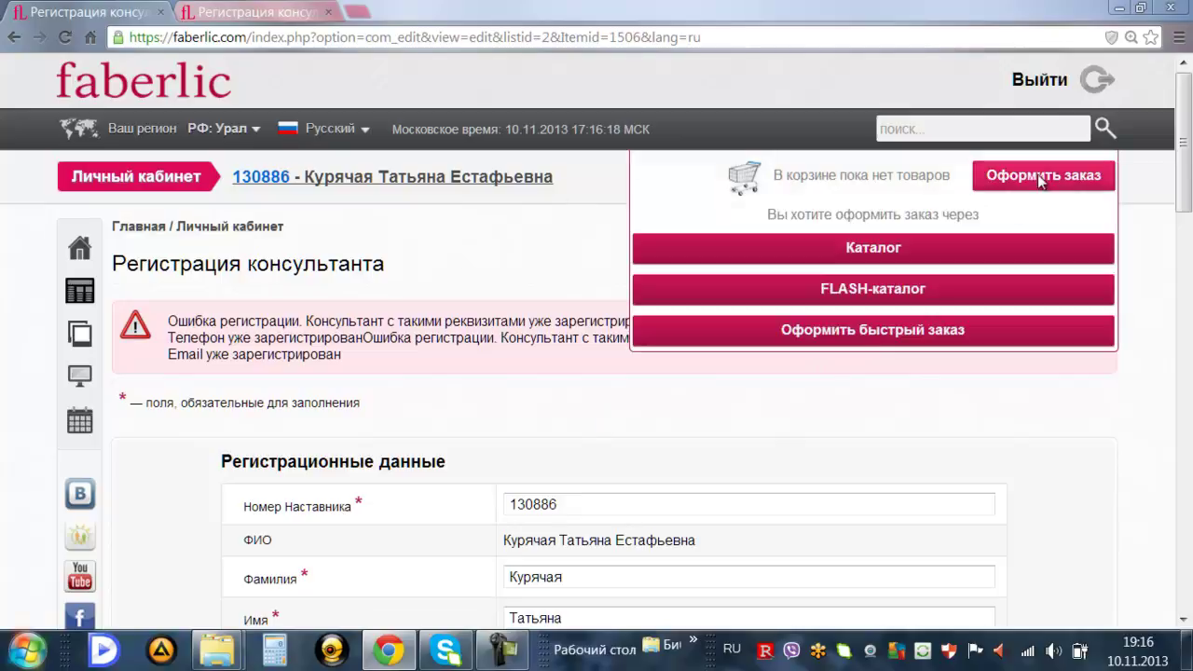
Step: Log out, enter the consultant number and password on the personal cabinet login page, then minimize Chrome
left_click(1096, 87)
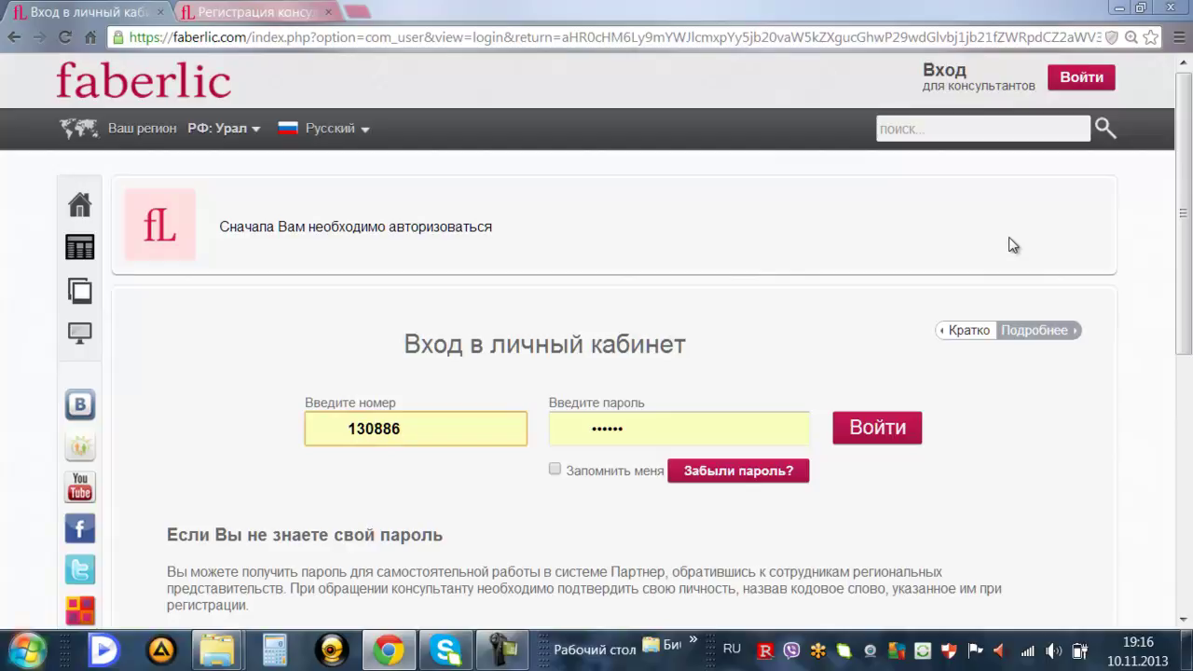
left_click(445, 427)
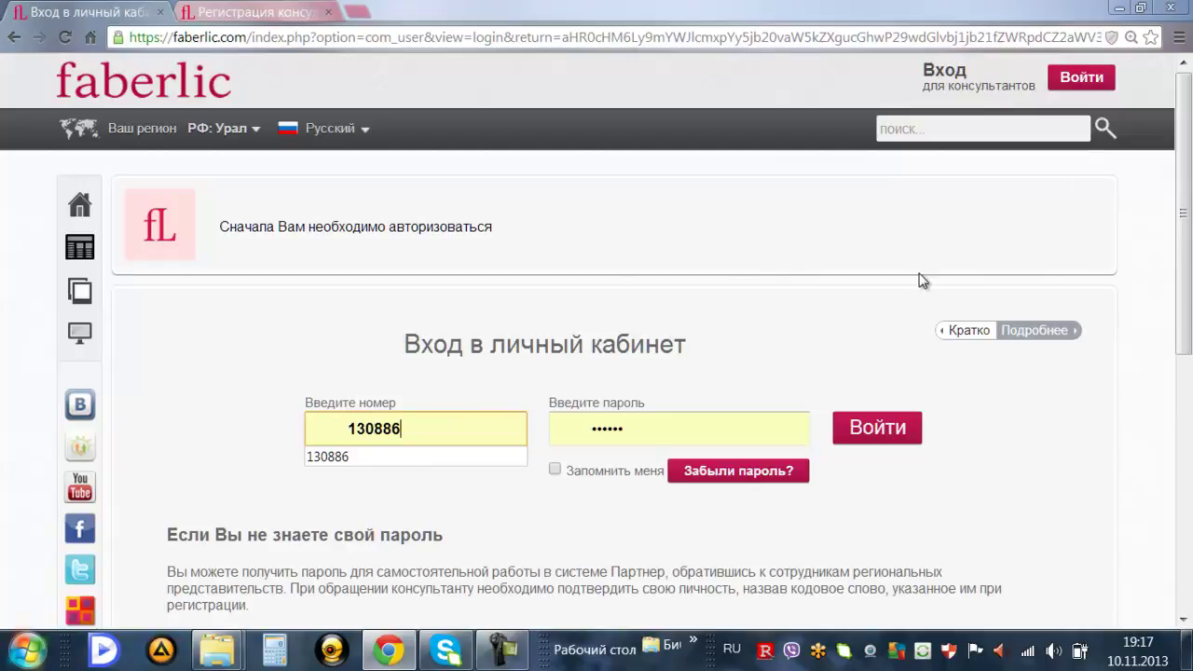
left_click(1118, 9)
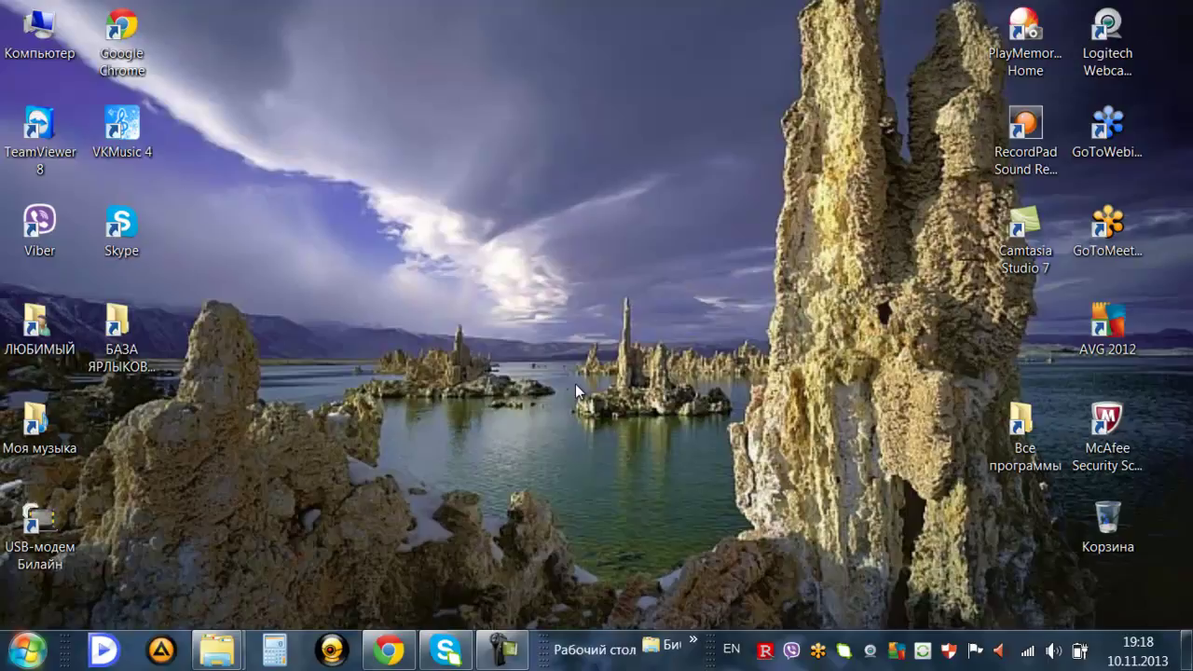
Step: Bring up the Camtasia recorder window from the taskbar, showing 0:21:03 recorded
left_click(518, 665)
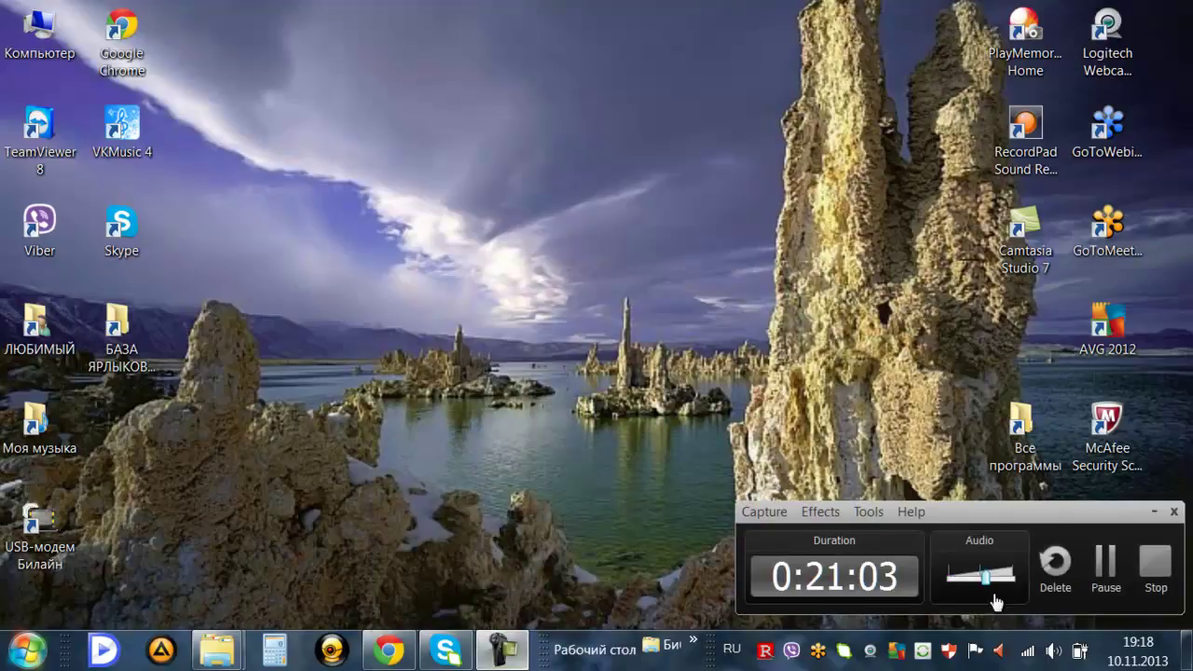